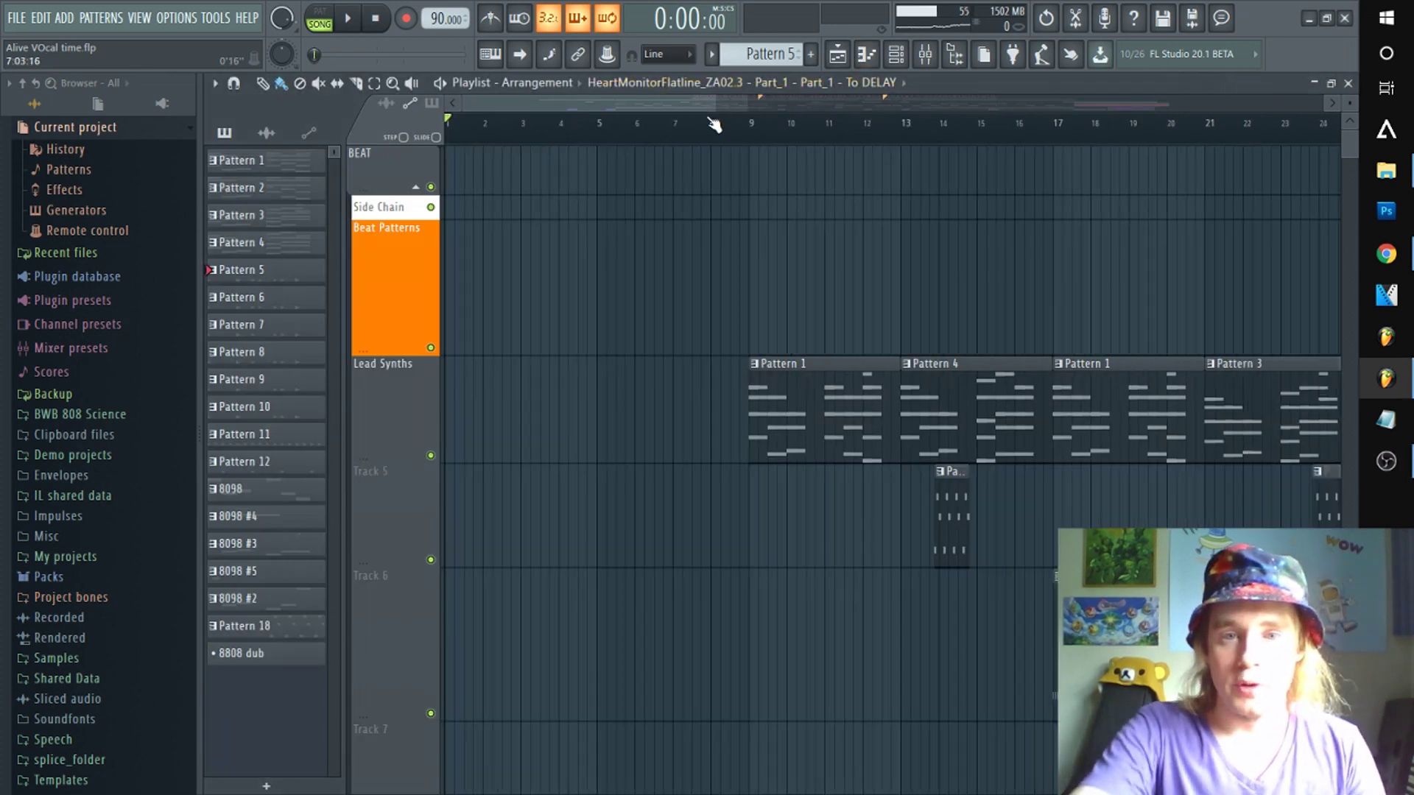
# - Play the arrangement from bar 25, lower the listening volume, then stop playback
pyautogui.scroll(-2, 719, 121)
pyautogui.click(687, 122)
pyautogui.press('space')
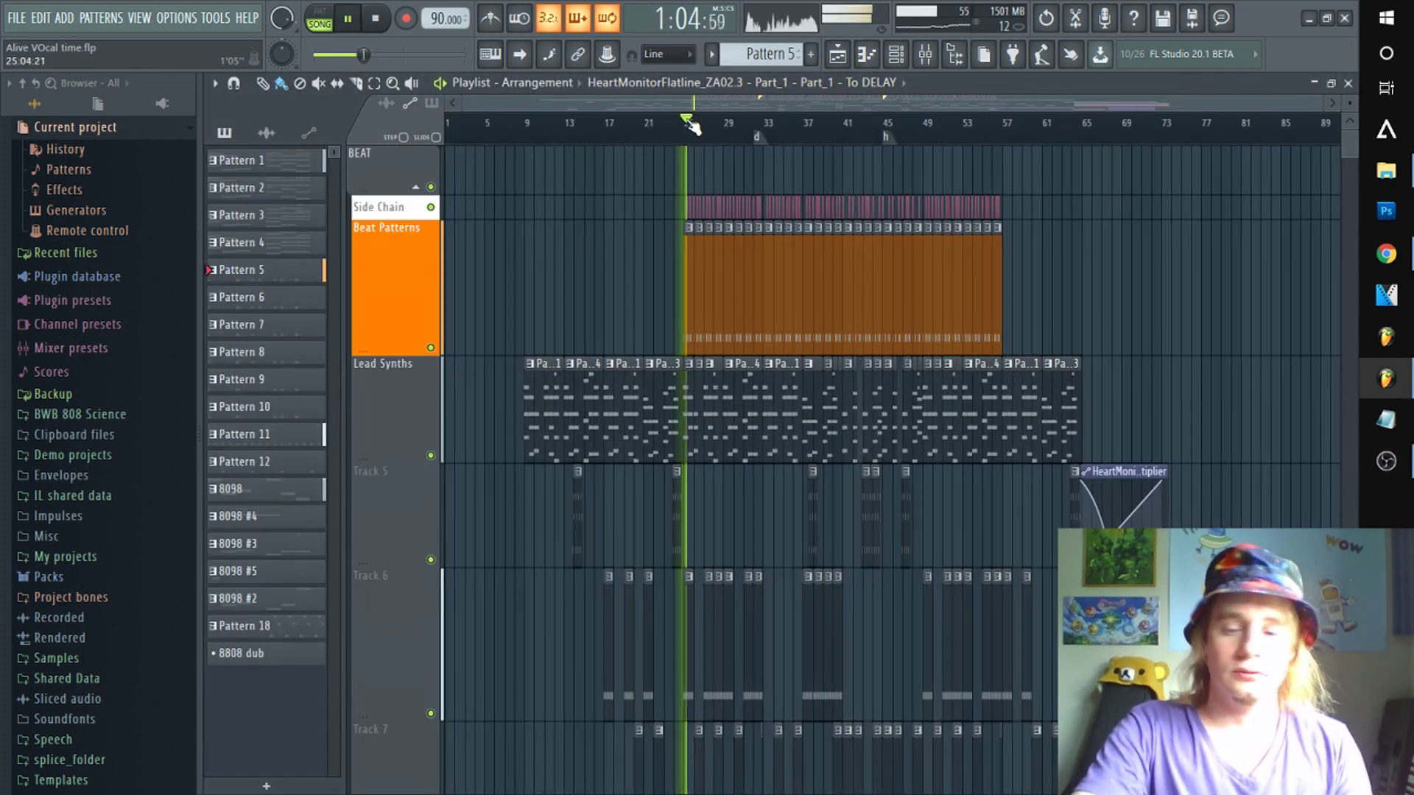
pyautogui.press('XF86AudioLowerVolume')
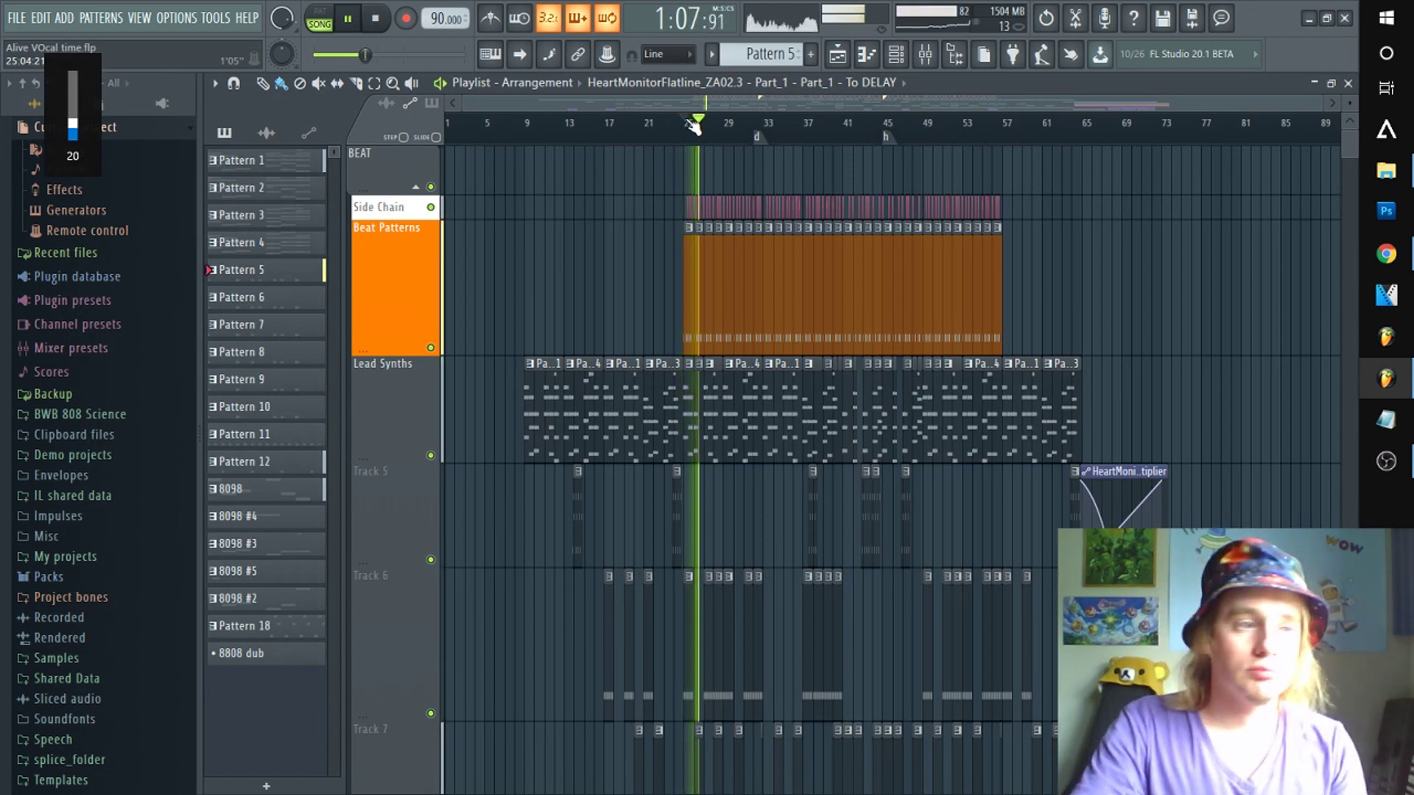
pyautogui.press('space')
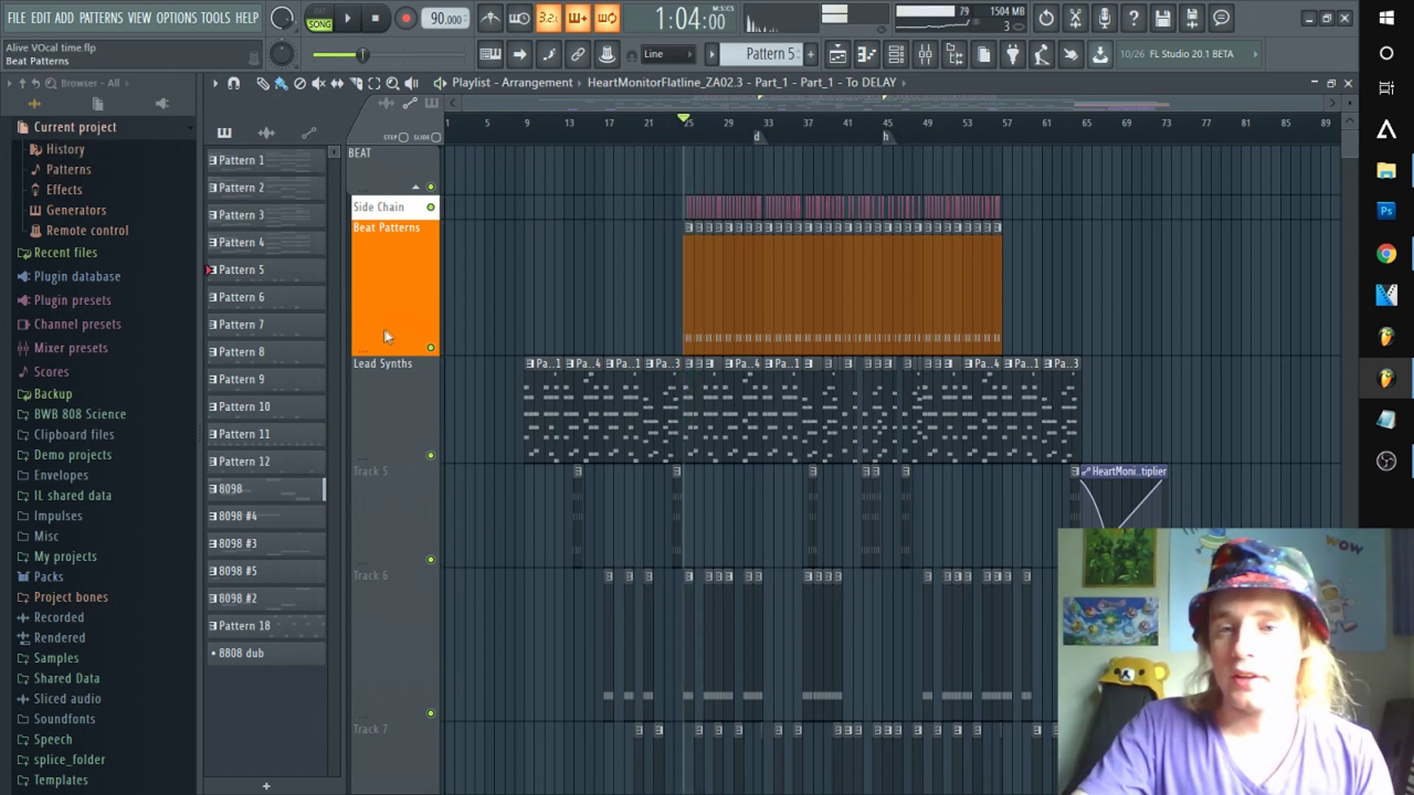
pyautogui.scroll(-5, 383, 329)
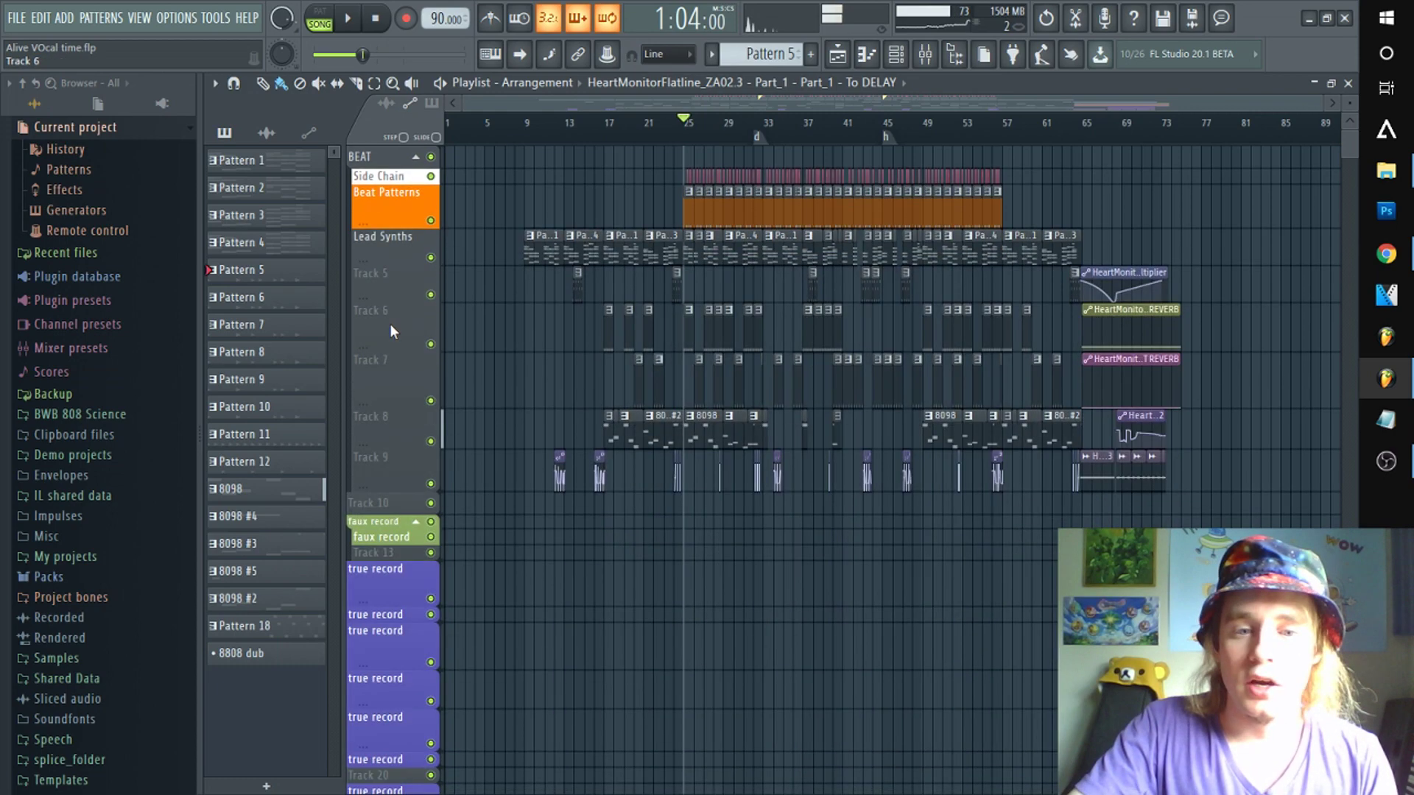
pyautogui.scroll(3, 388, 319)
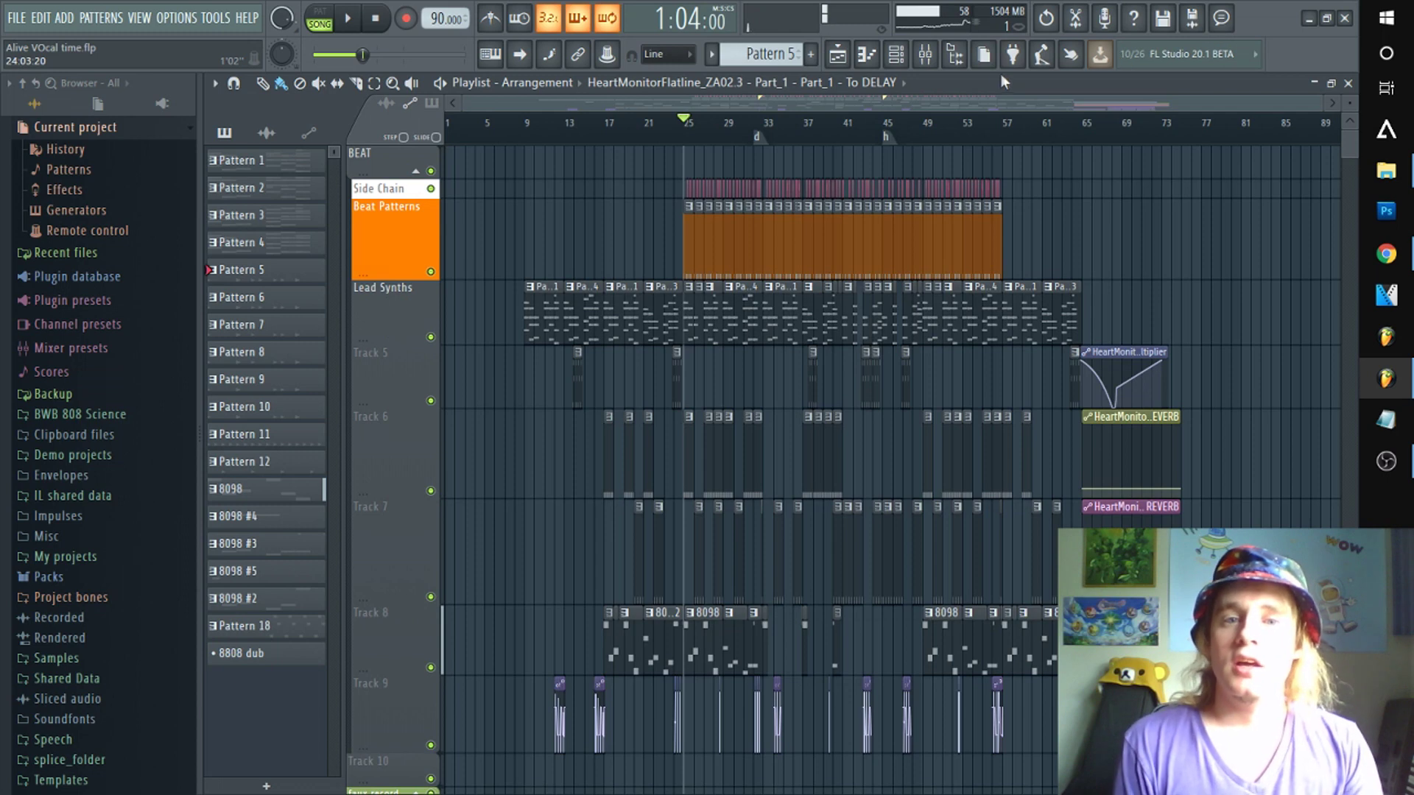
# - Open the mixer and show the effect chains on the FL Keys and Insert 3 tracks
pyautogui.click(927, 56)
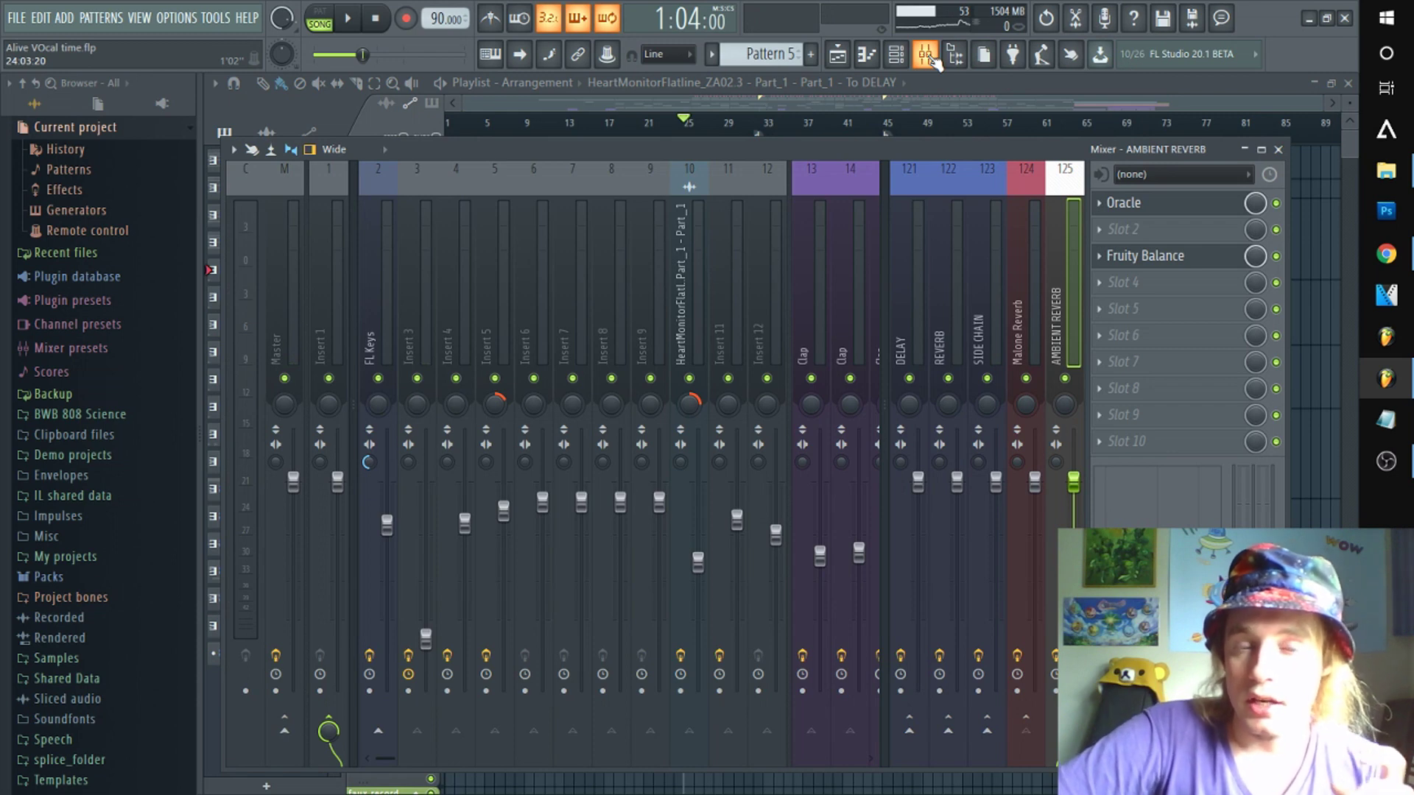
pyautogui.moveTo(545, 153)
pyautogui.mouseDown()
pyautogui.moveTo(736, 136)
pyautogui.moveTo(570, 152)
pyautogui.mouseUp()
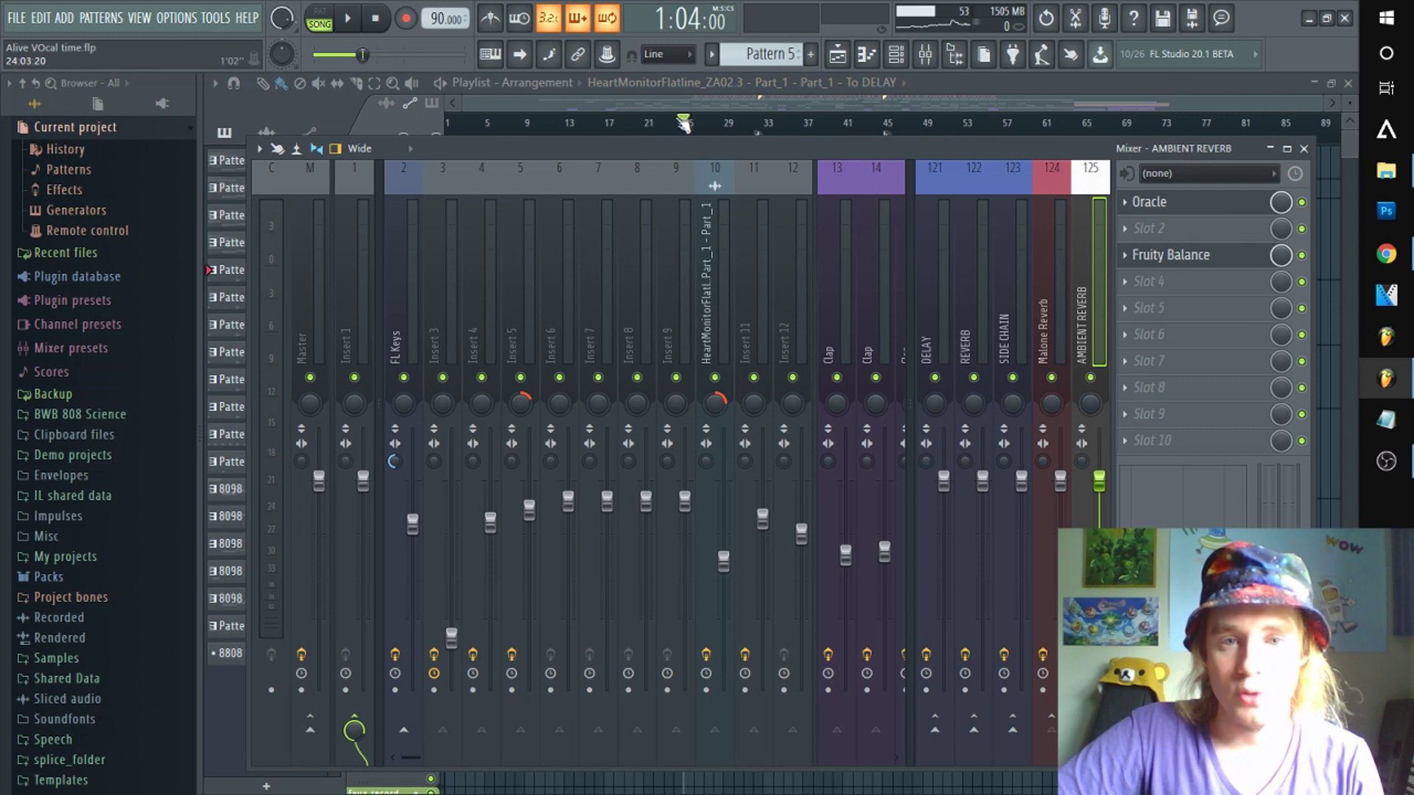
pyautogui.press('F9')
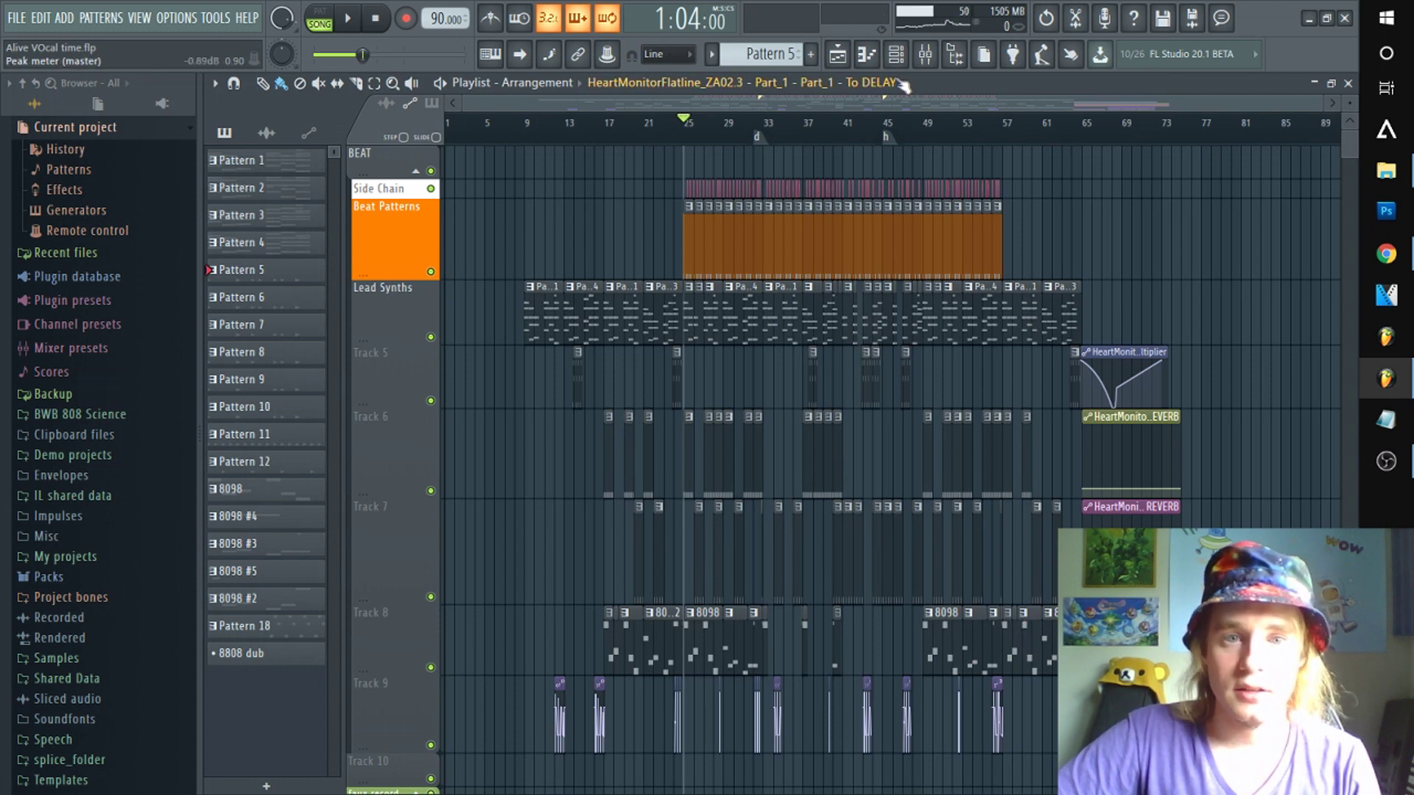
pyautogui.click(925, 53)
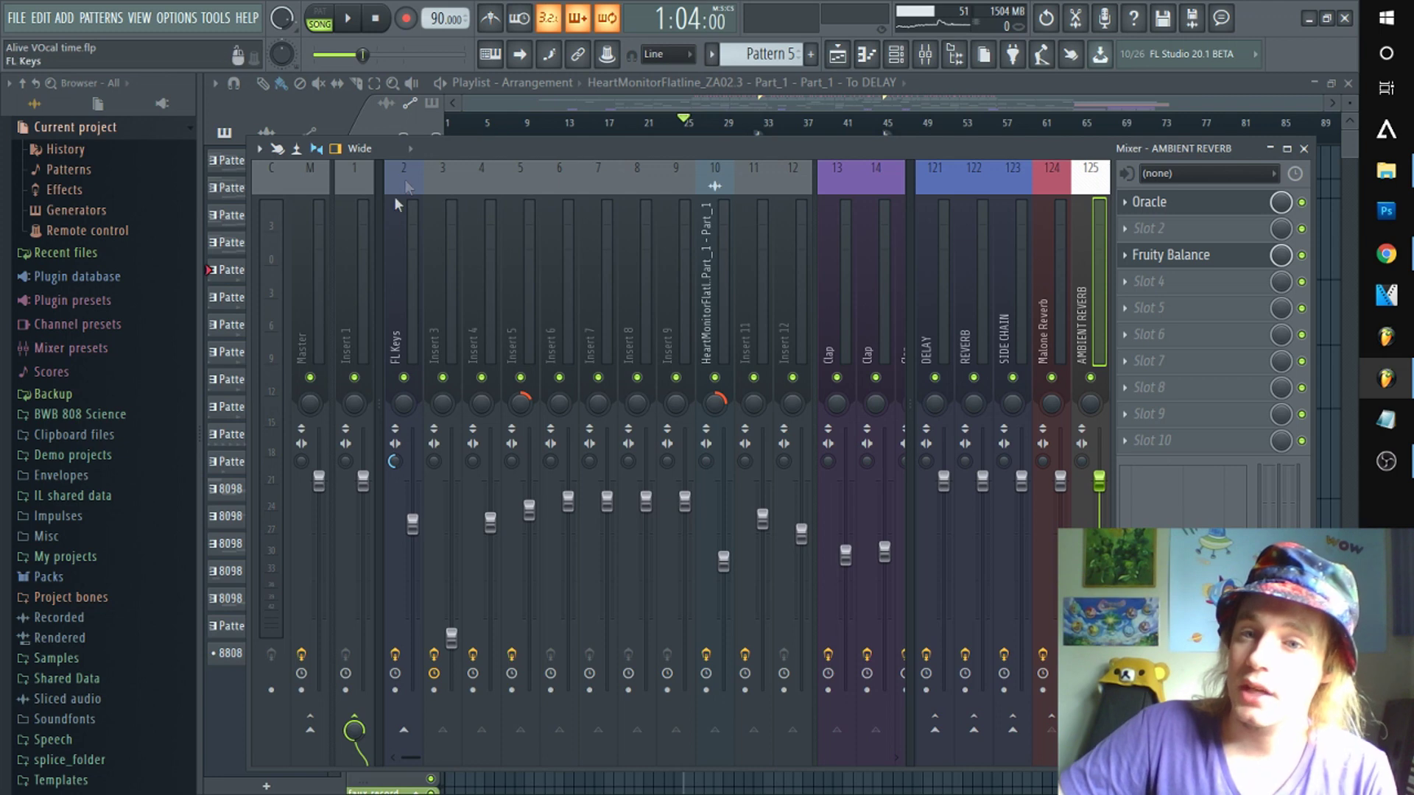
pyautogui.click(396, 256)
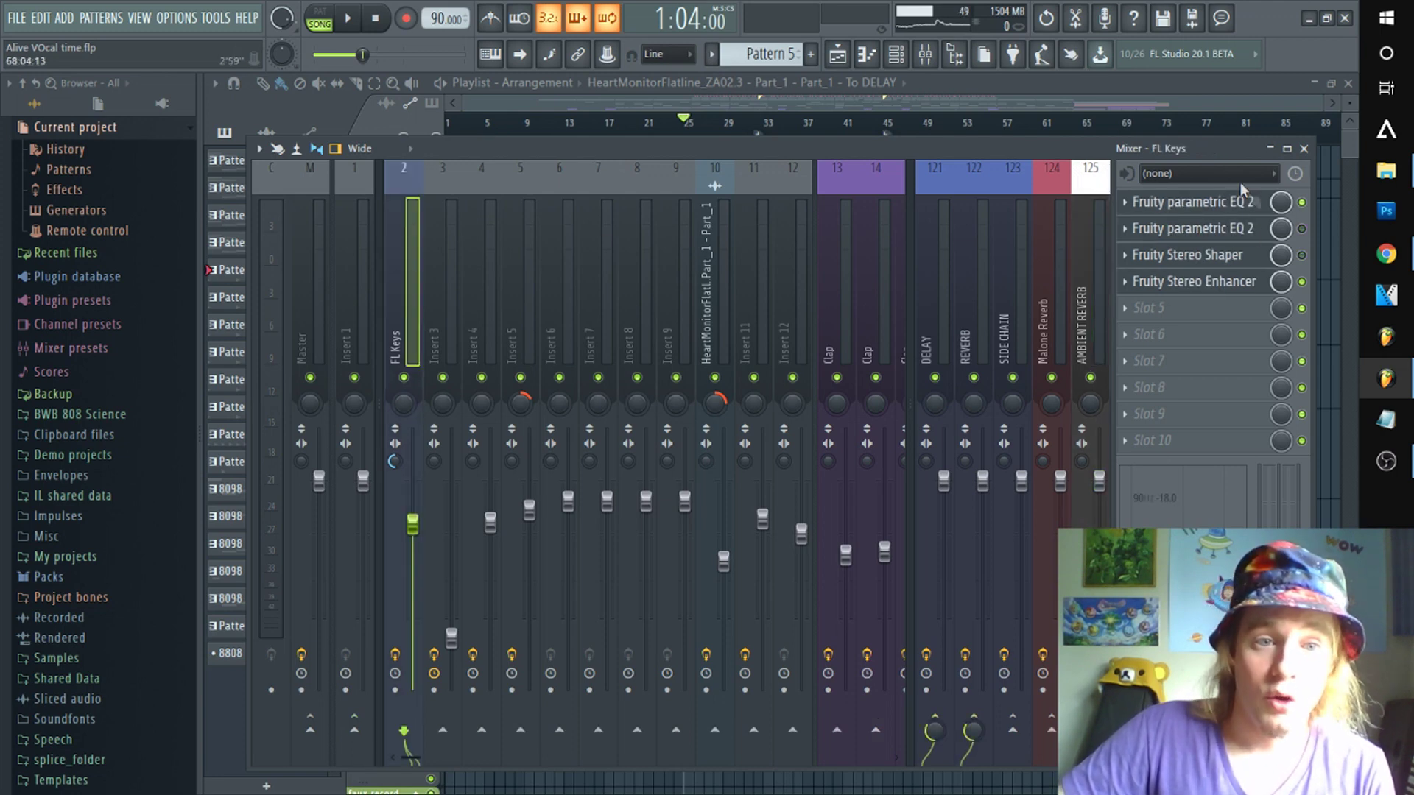
pyautogui.click(450, 290)
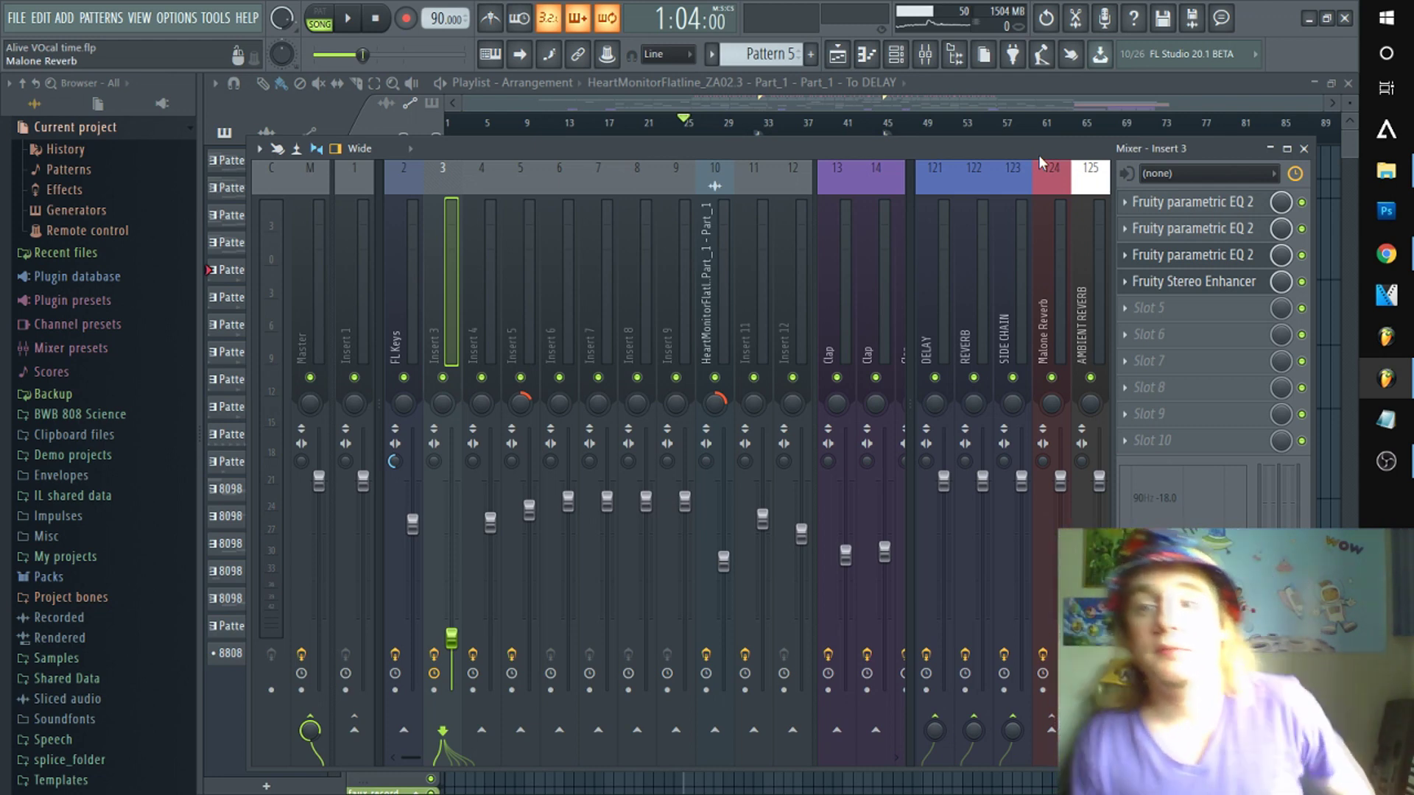
# - Select the song section from bar 9 to bar 77 on the playlist ruler
pyautogui.click(18, 22)
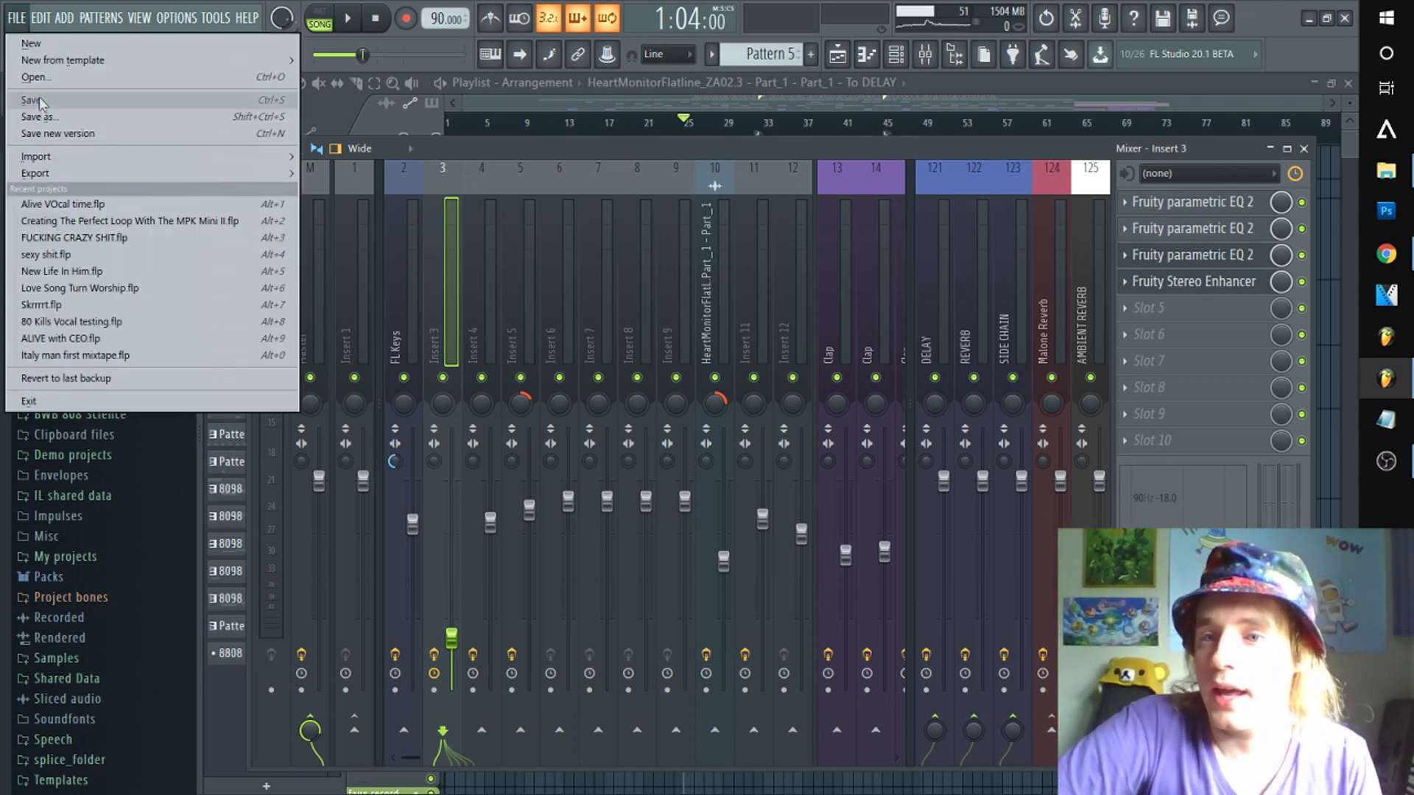
pyautogui.click(567, 100)
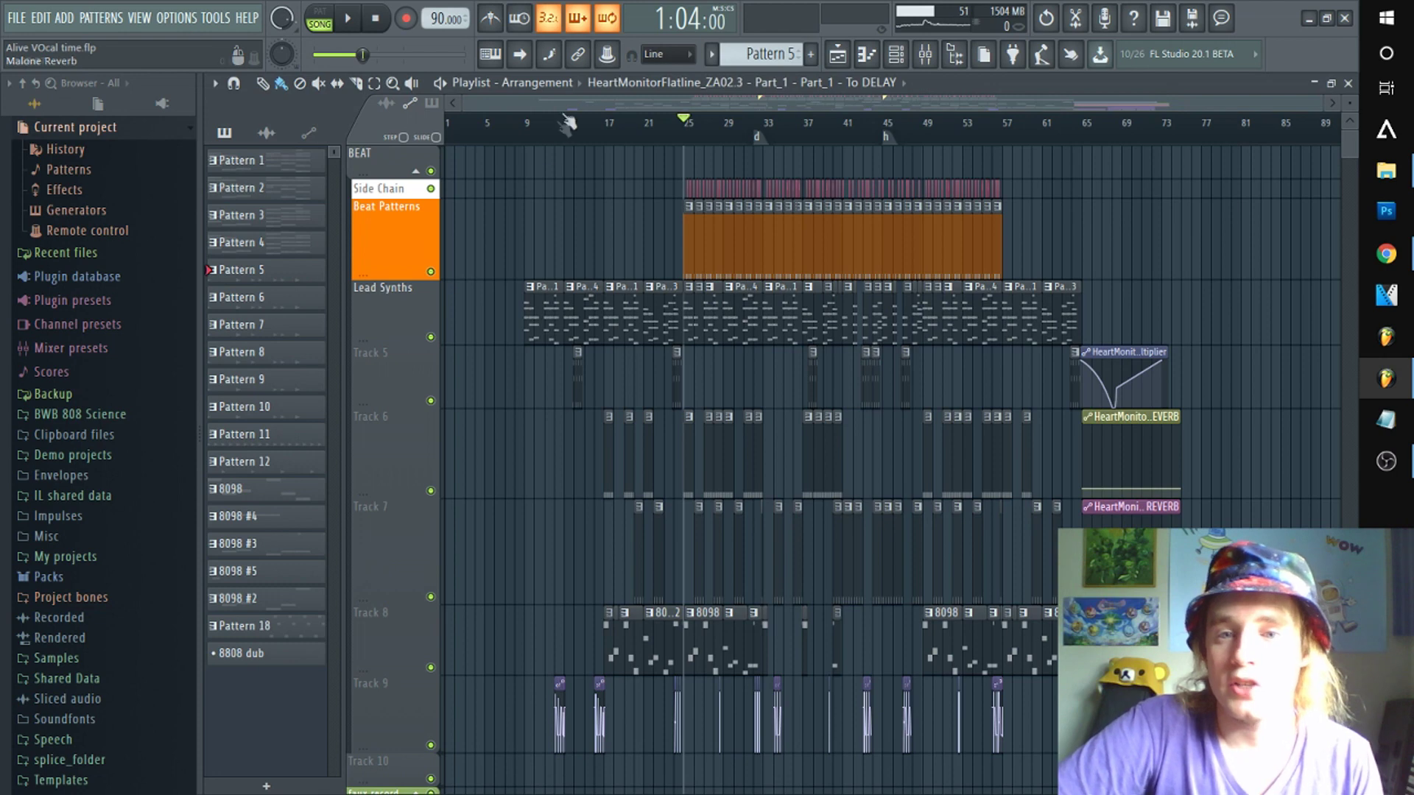
pyautogui.click(526, 126)
pyautogui.click(515, 124)
pyautogui.moveTo(524, 133); pyautogui.dragTo(1200, 125)
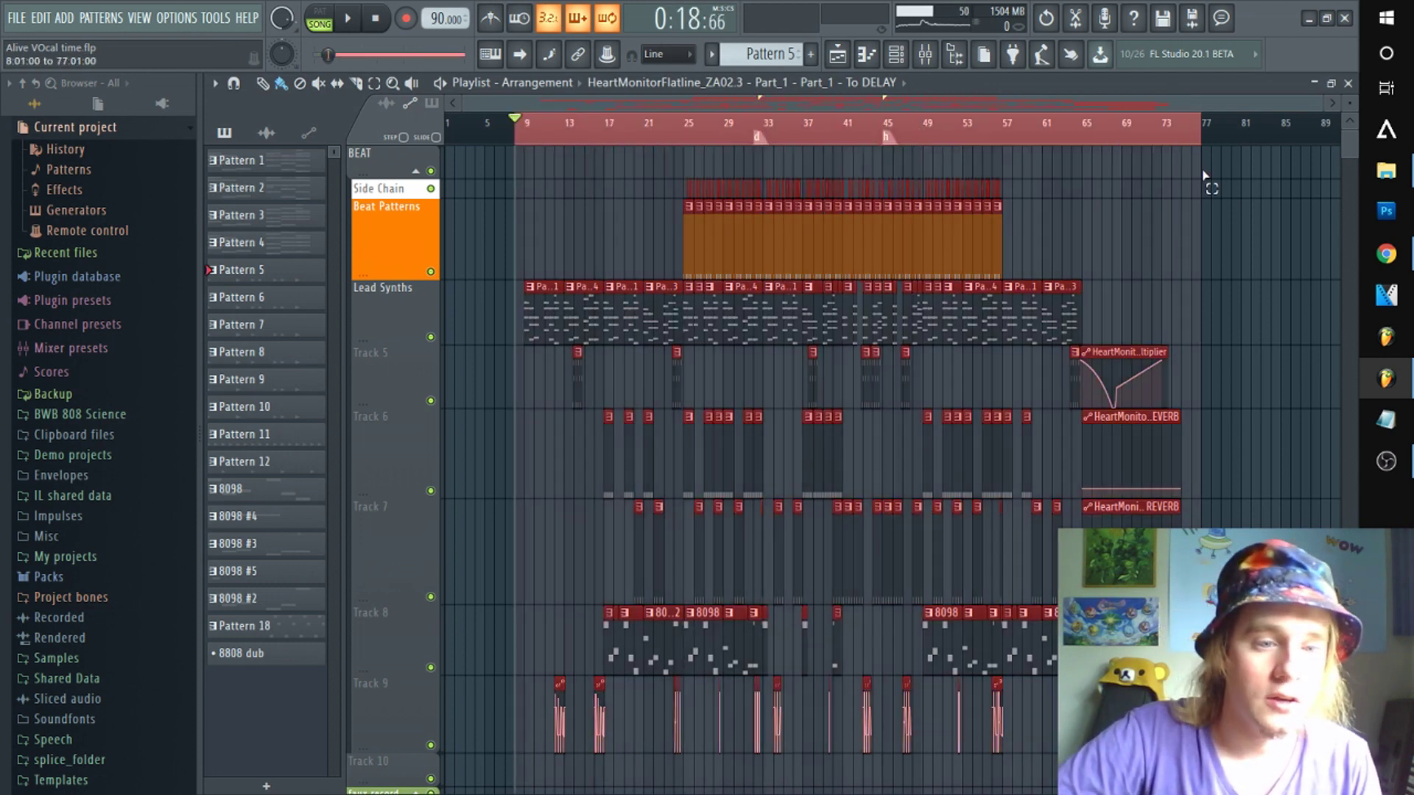
# - Choose File > Export > Wave file and go to the FL Studio 20 folder
pyautogui.click(17, 18)
pyautogui.moveTo(61, 174)
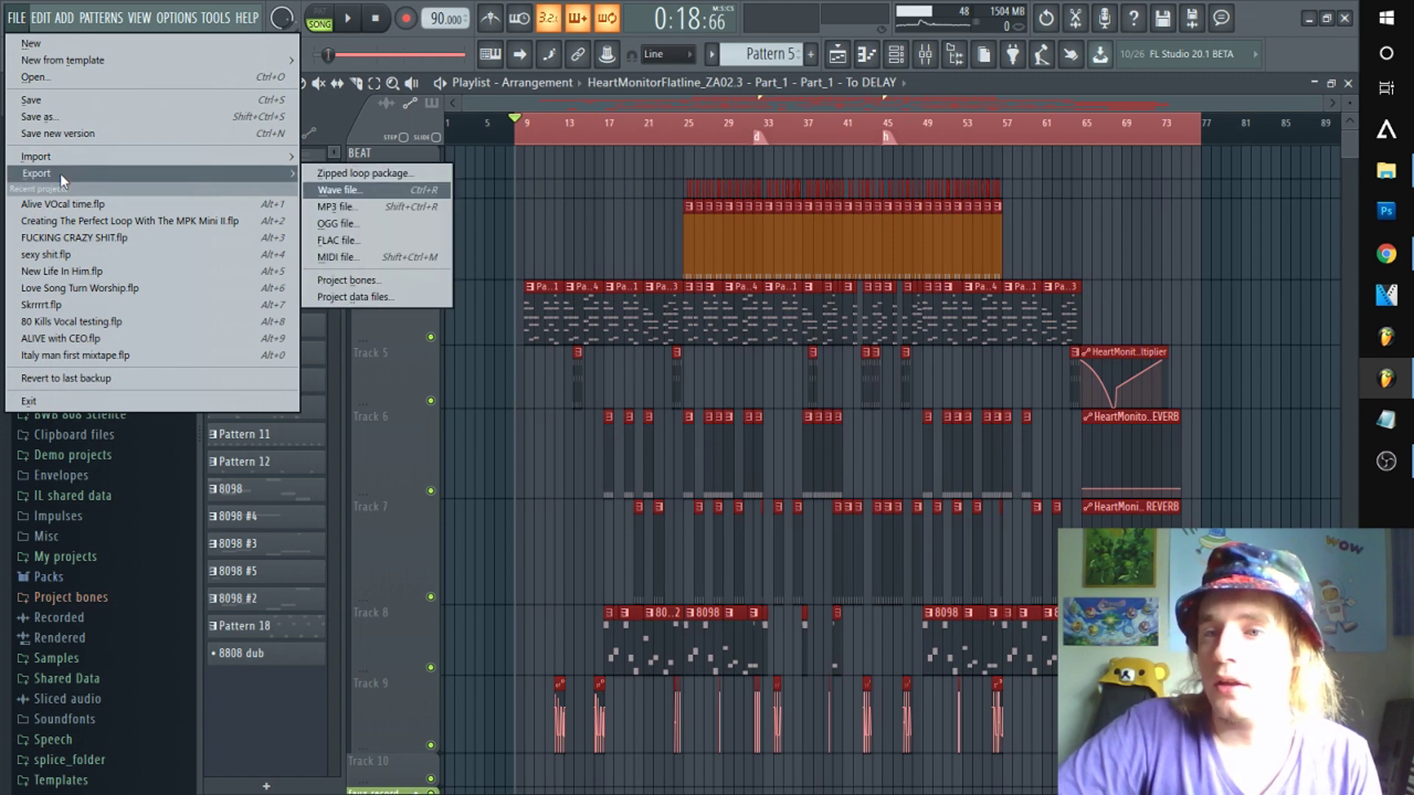
pyautogui.click(391, 196)
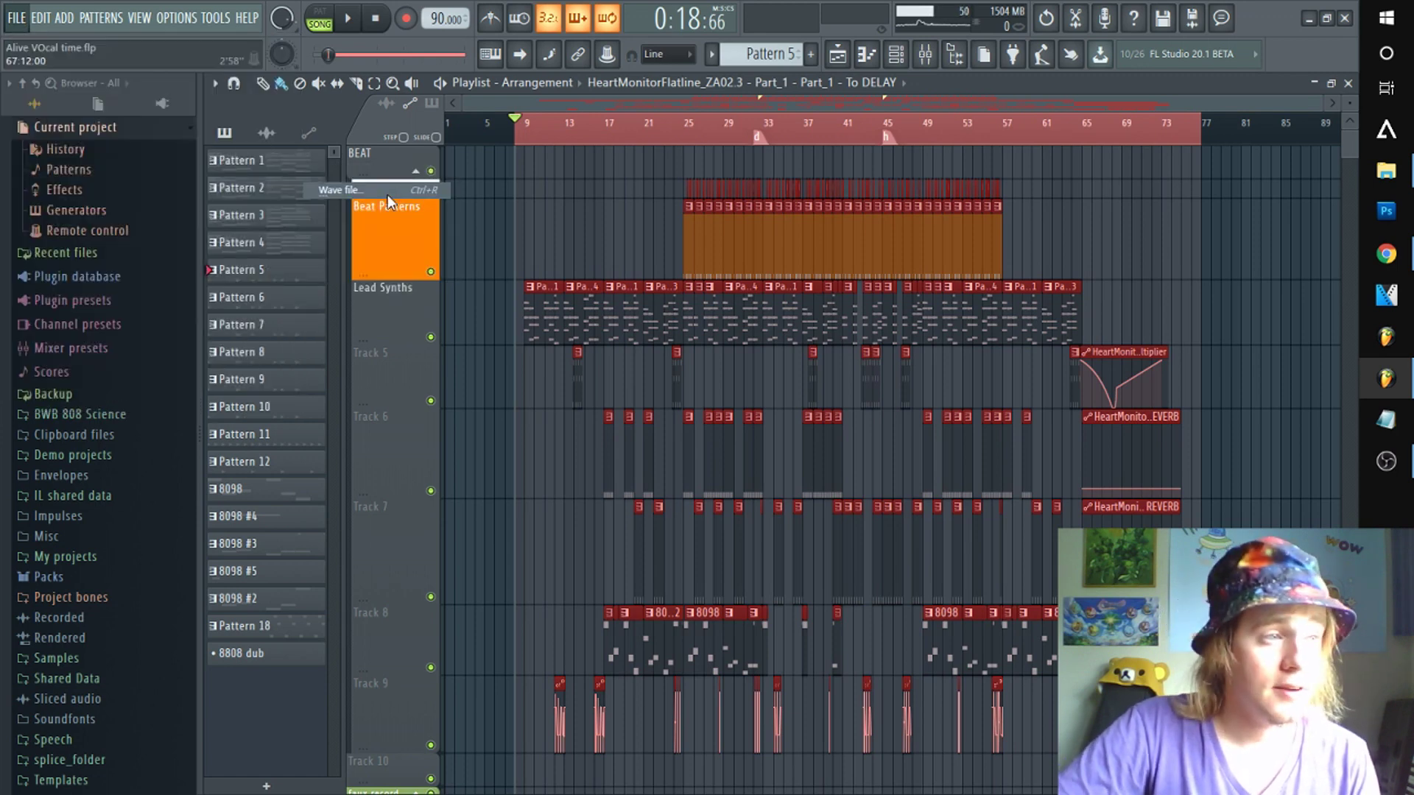
pyautogui.click(287, 44)
pyautogui.scroll(-3, 231, 237)
pyautogui.scroll(3, 231, 237)
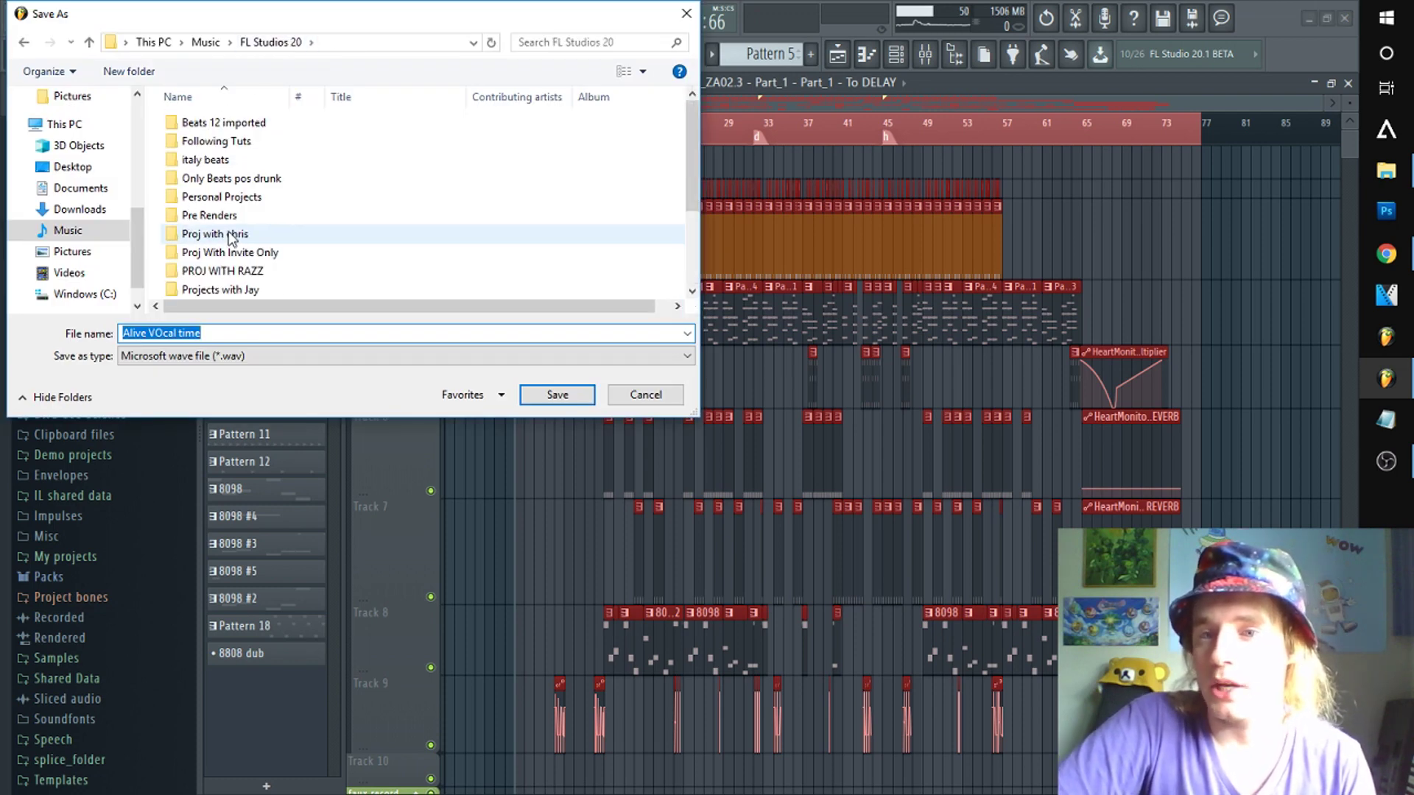
pyautogui.scroll(-3, 221, 243)
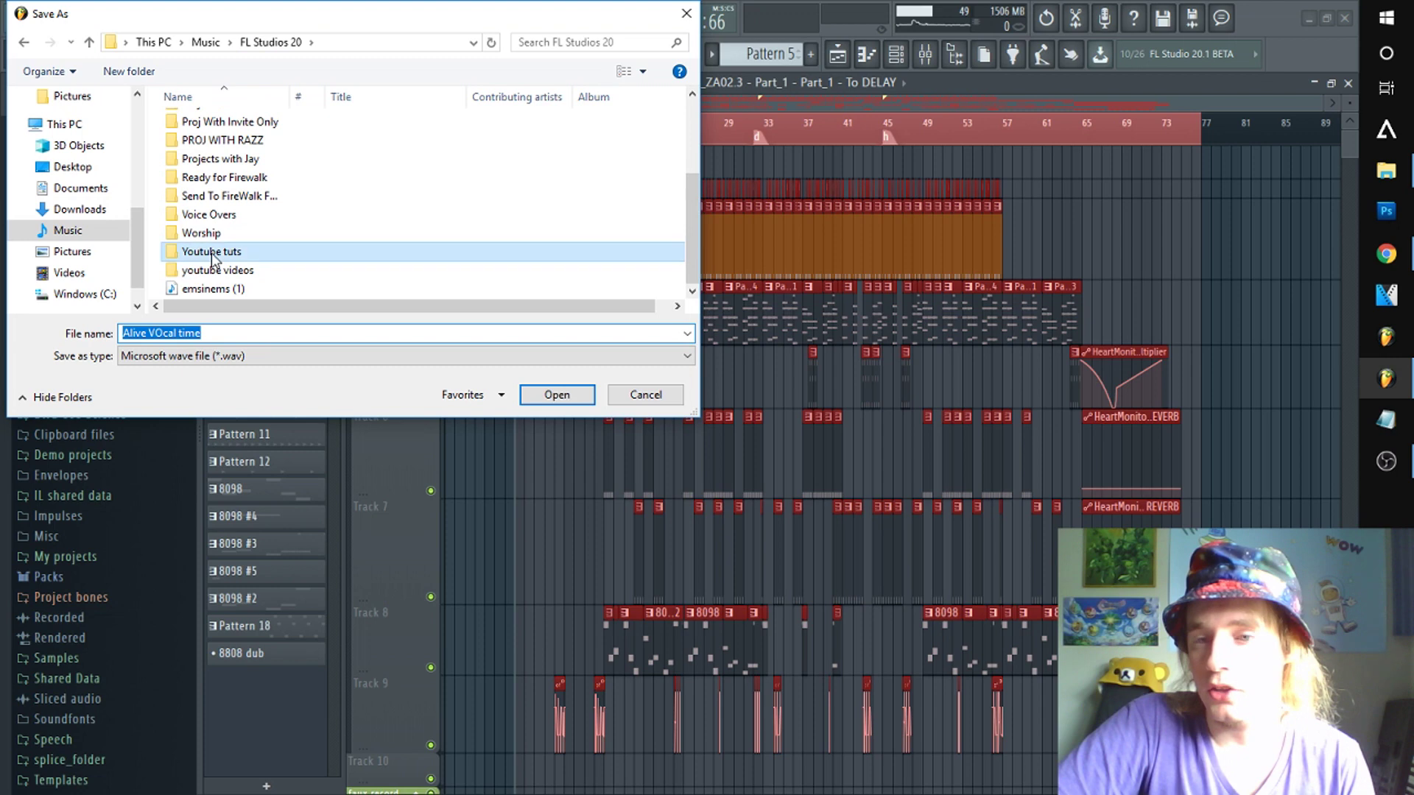
# - Browse to Youtube tuts > Subscribe > Dry Stems and name the export Song
pyautogui.doubleClick(210, 253)
pyautogui.doubleClick(212, 144)
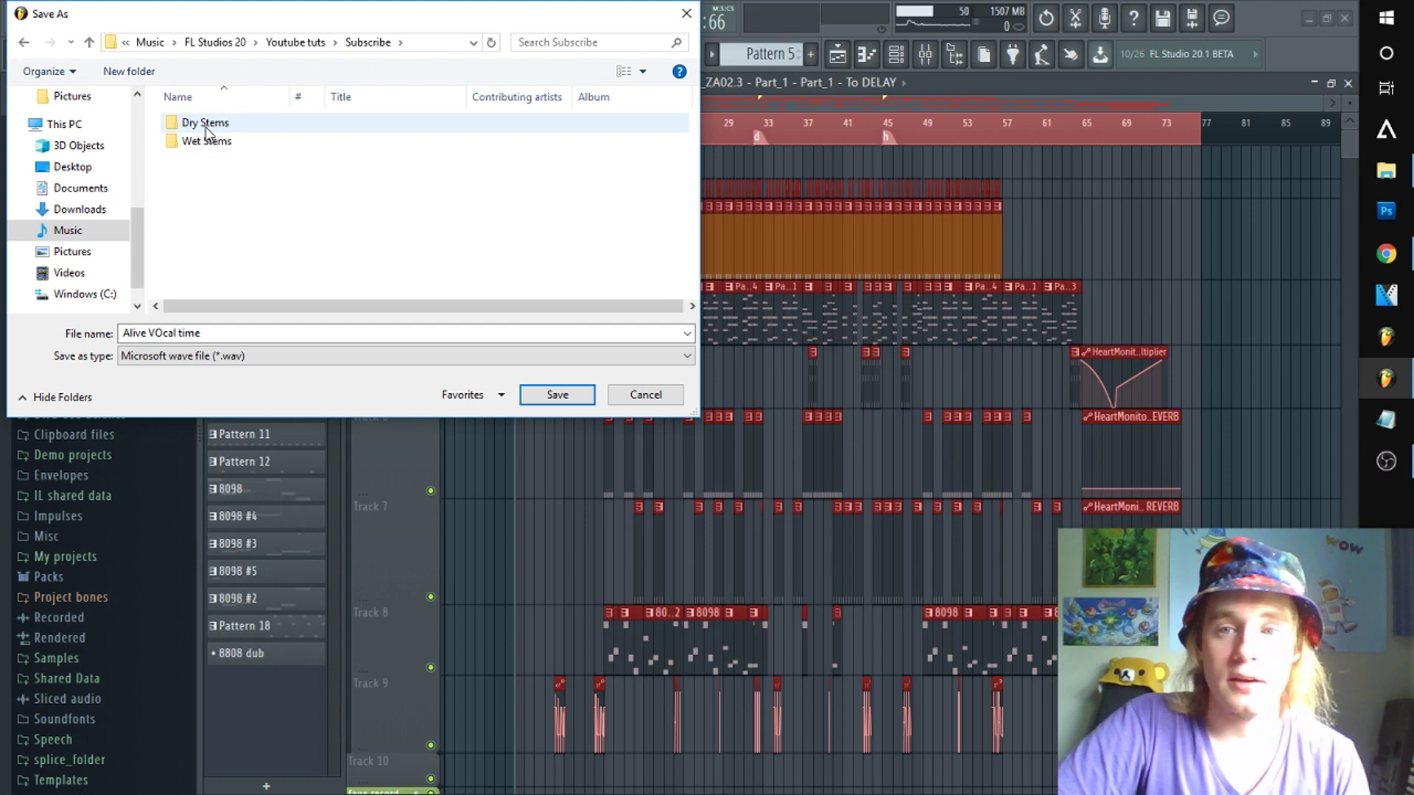
pyautogui.doubleClick(207, 126)
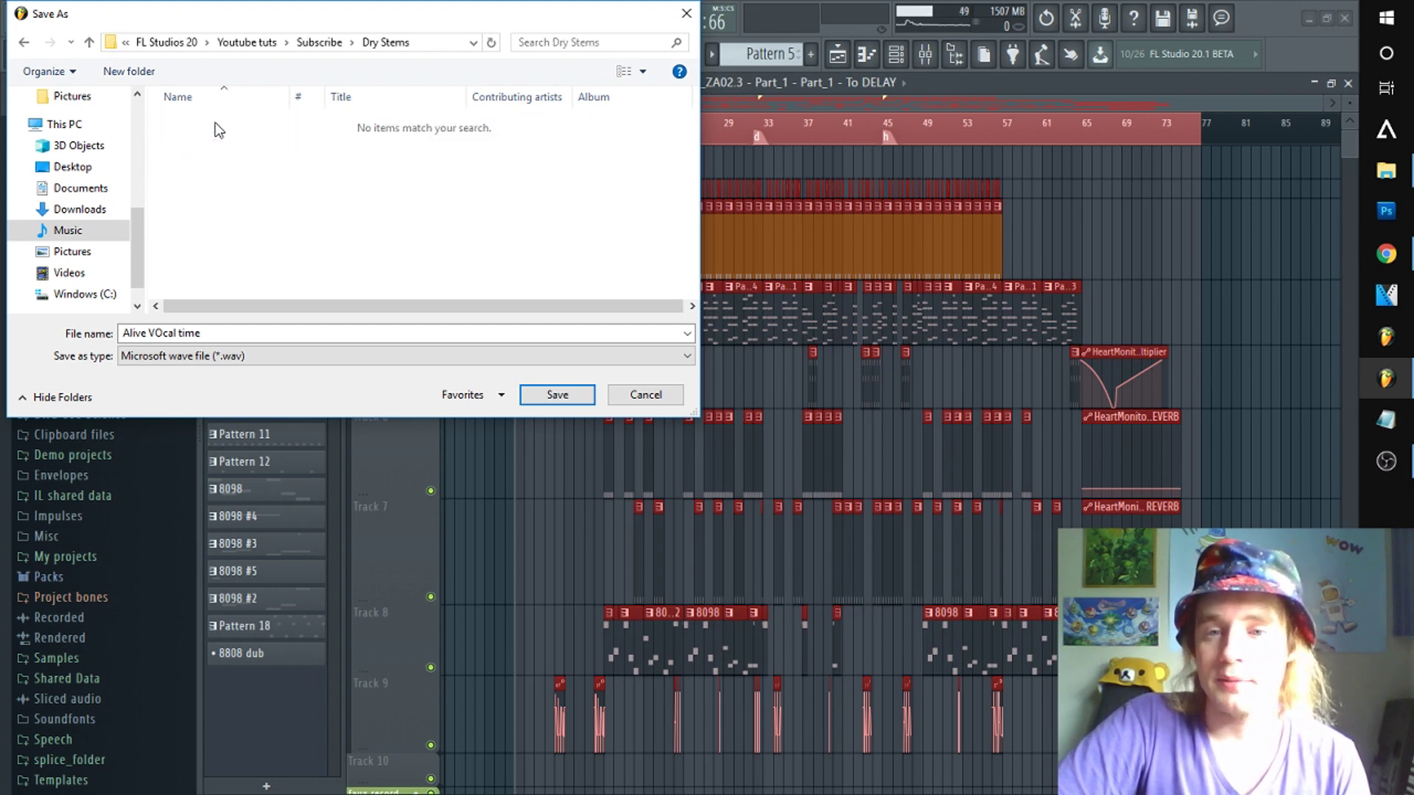
pyautogui.tripleClick(215, 335)
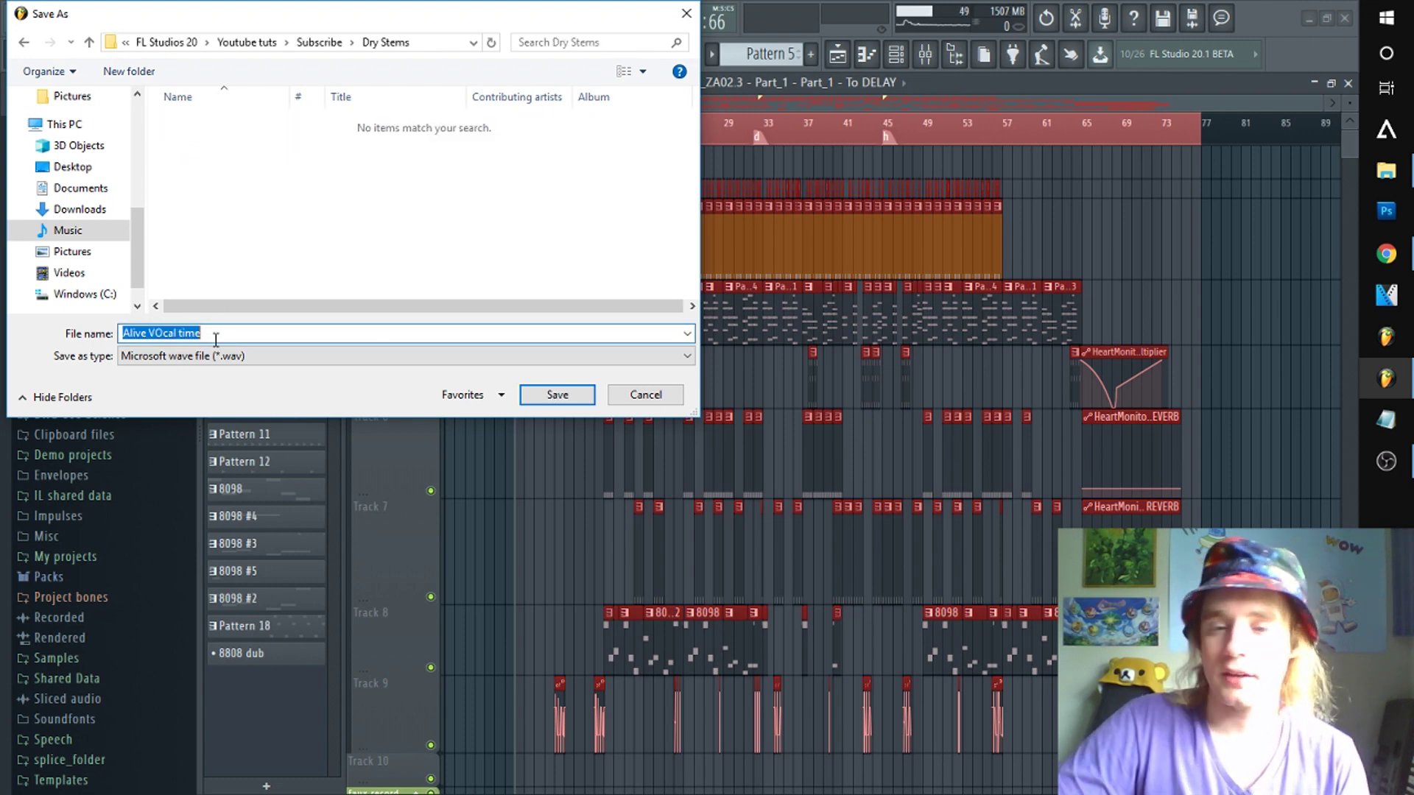
pyautogui.write('Song')
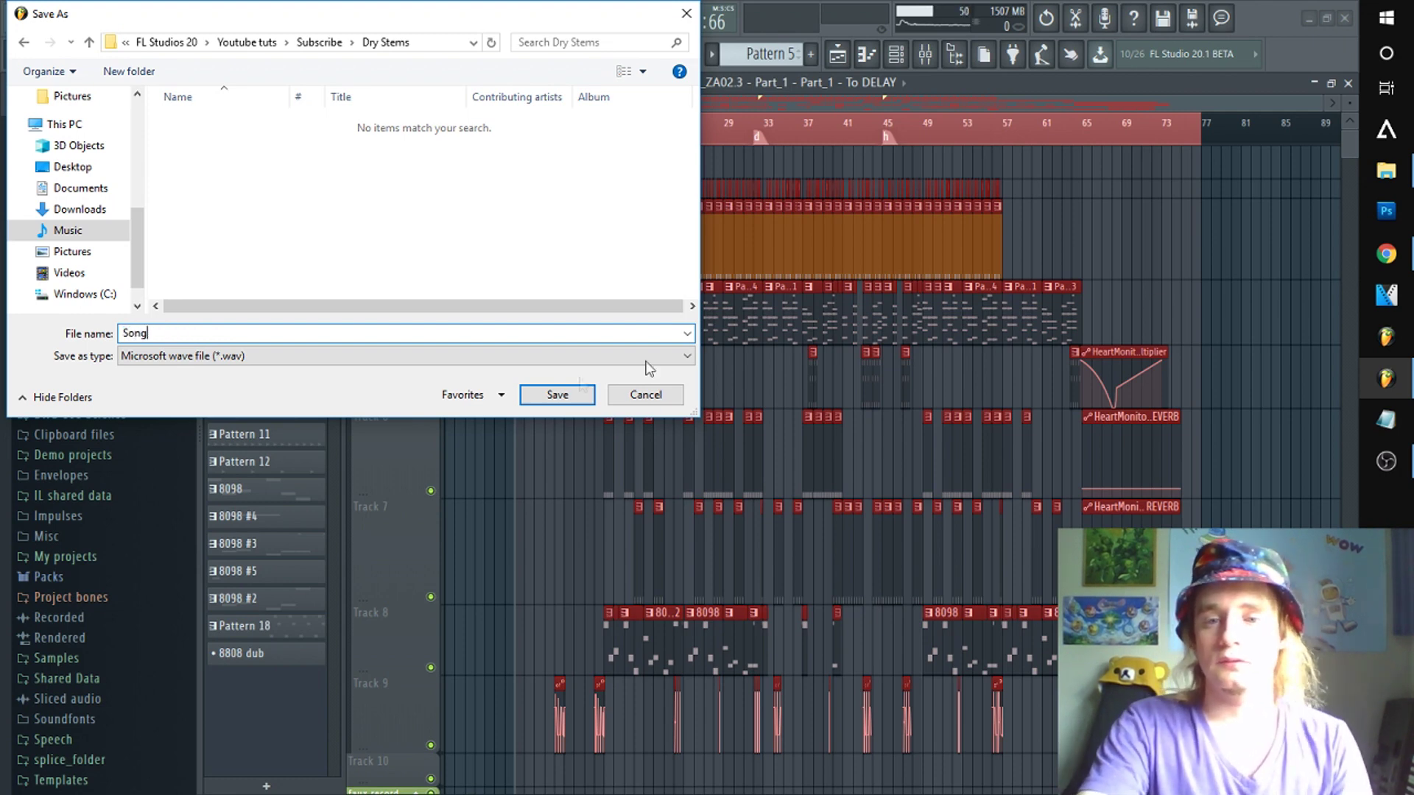
pyautogui.click(570, 398)
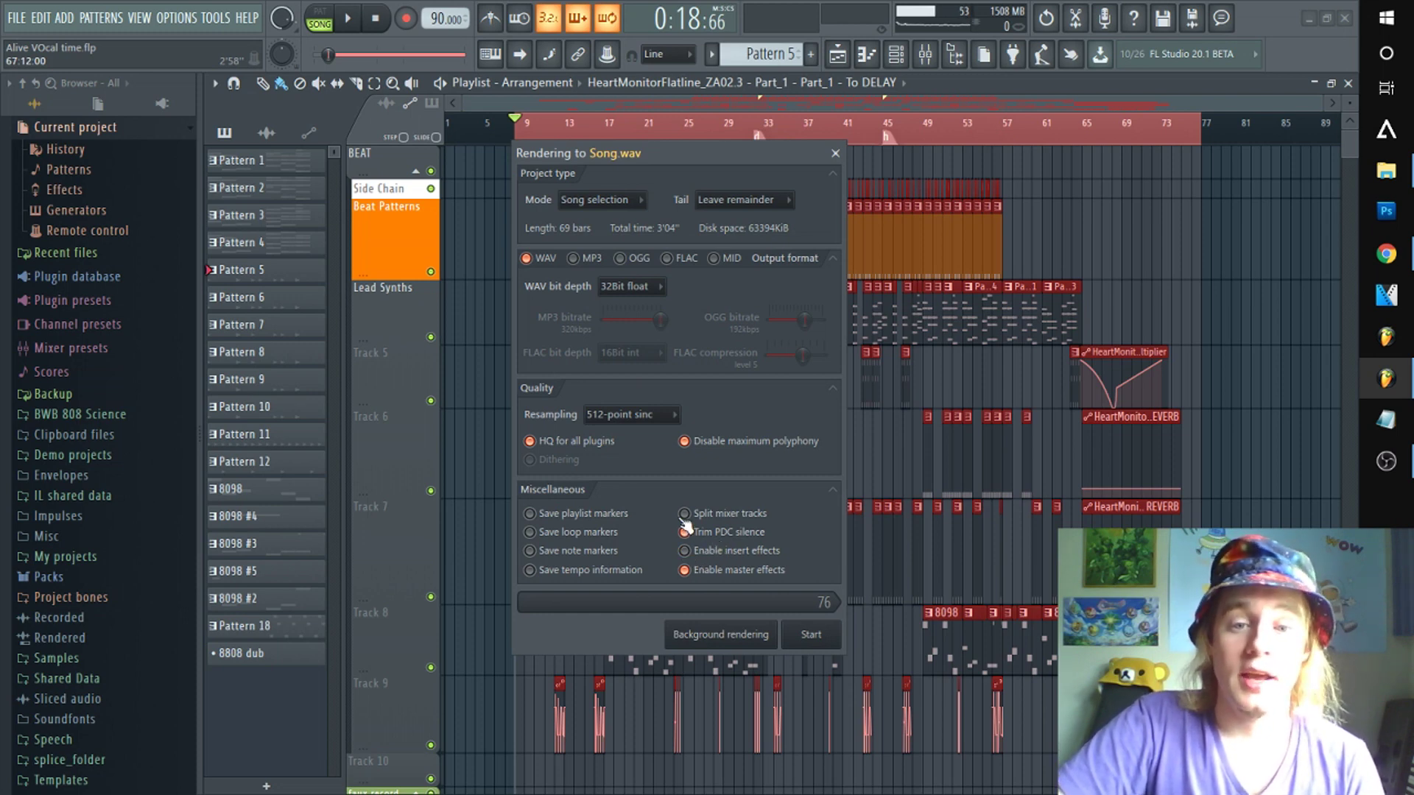
# - Enable Split mixer tracks, keep 32Bit float and 512-point sinc, and start the render
pyautogui.click(695, 516)
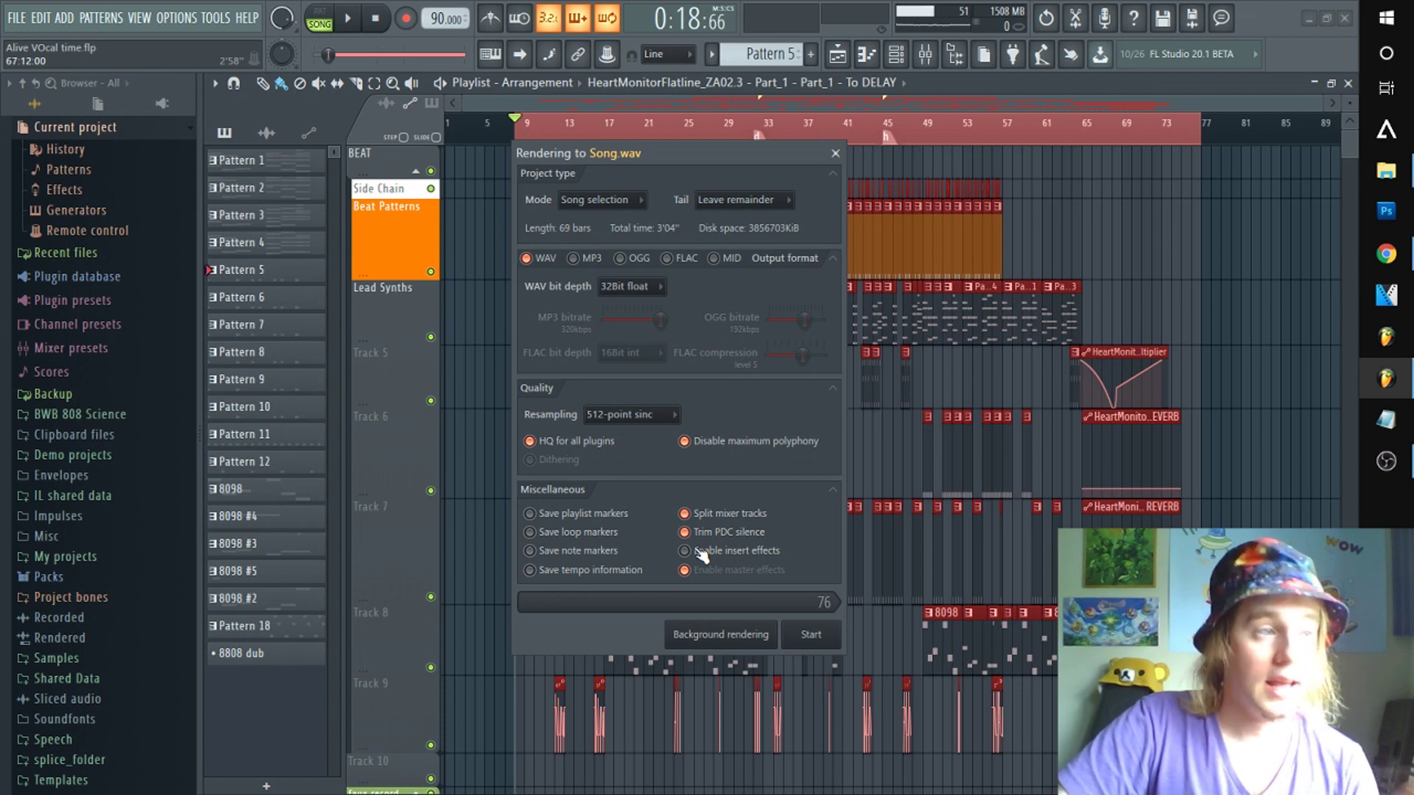
pyautogui.click(615, 285)
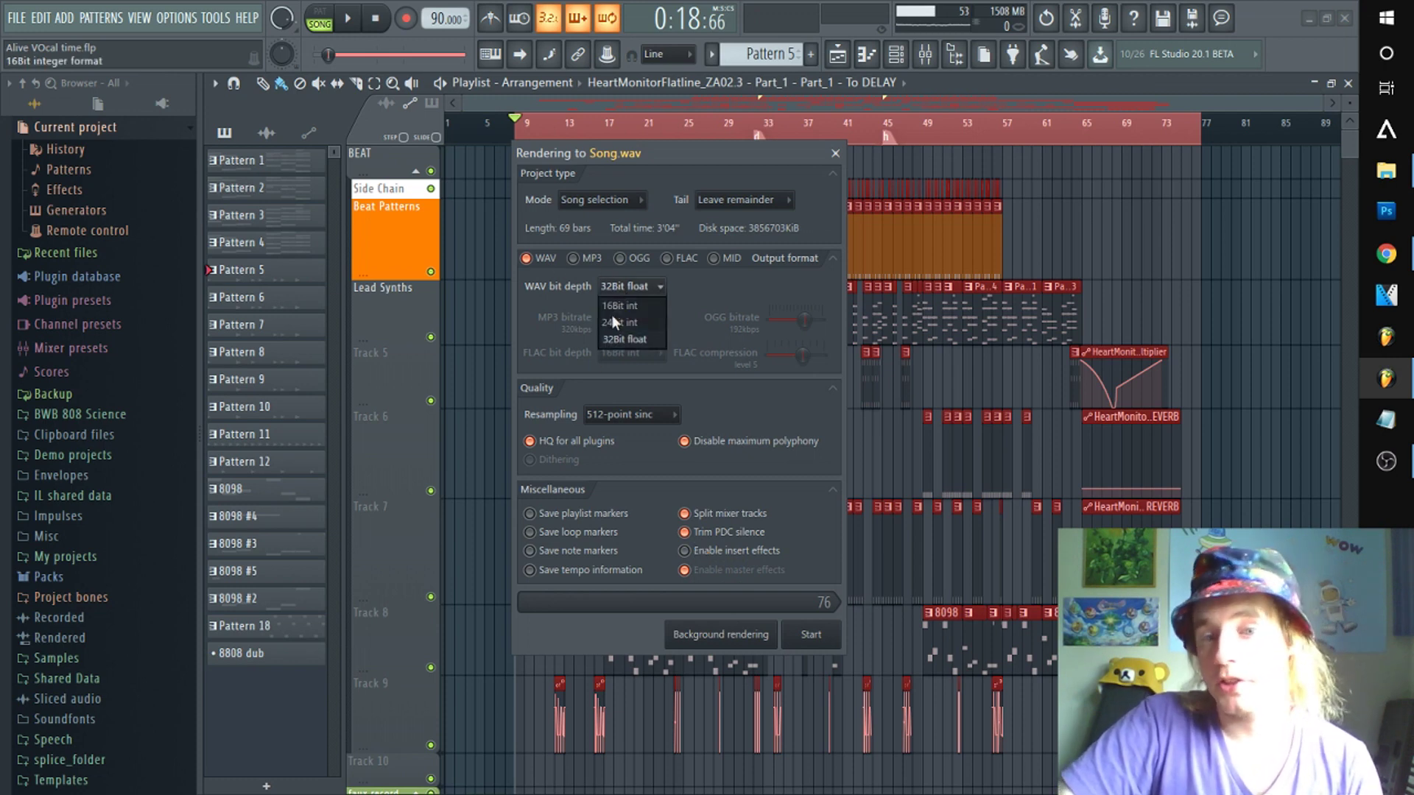
pyautogui.click(721, 286)
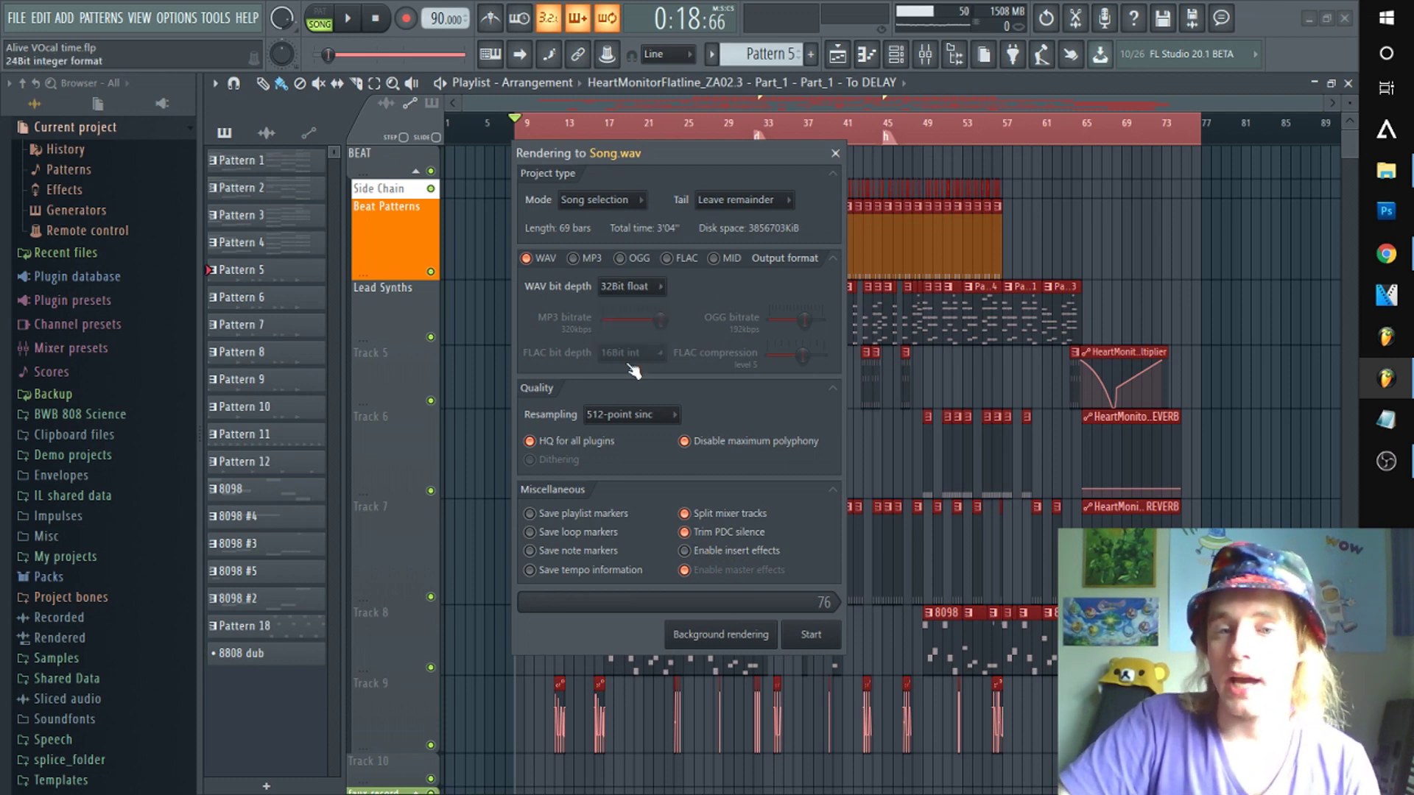
pyautogui.click(626, 414)
pyautogui.click(721, 408)
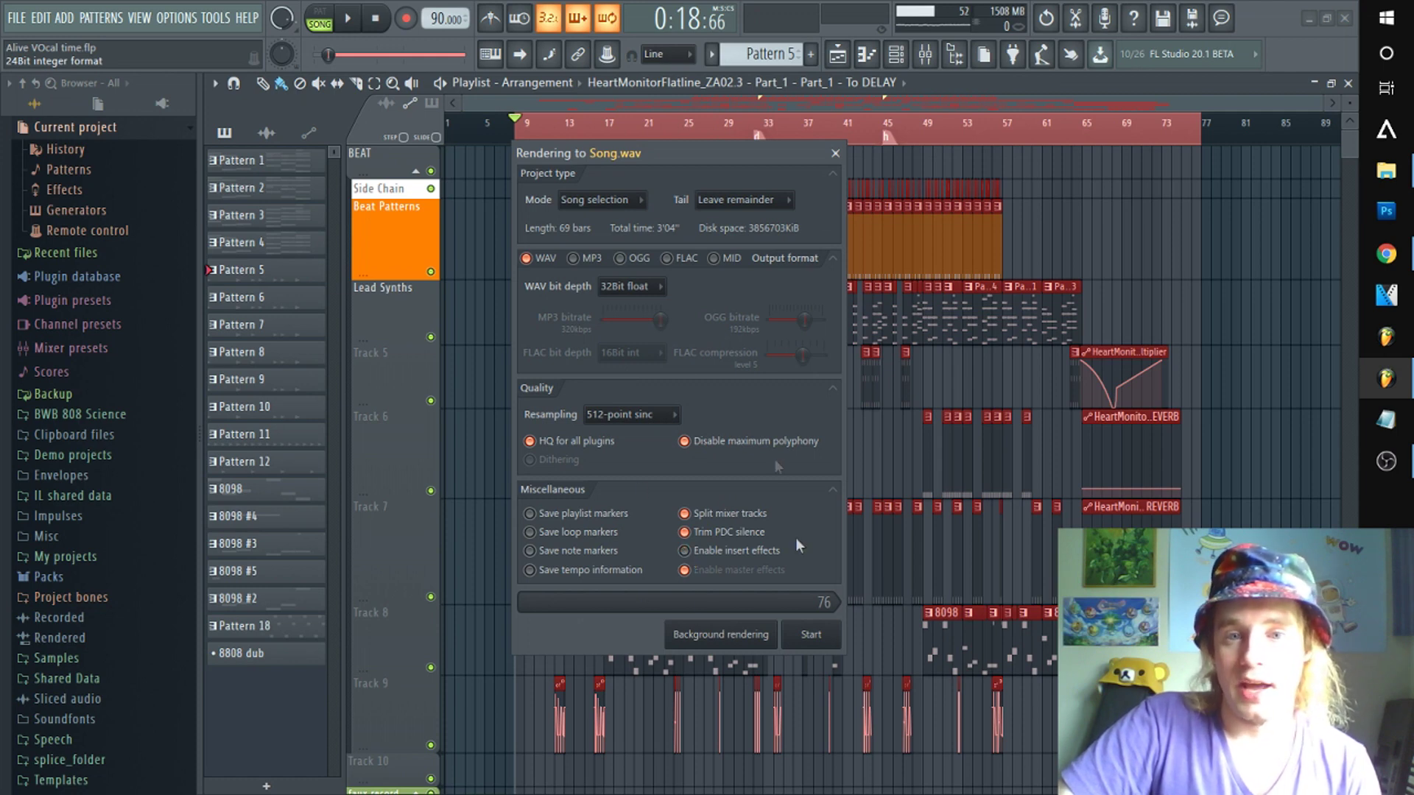
pyautogui.click(811, 635)
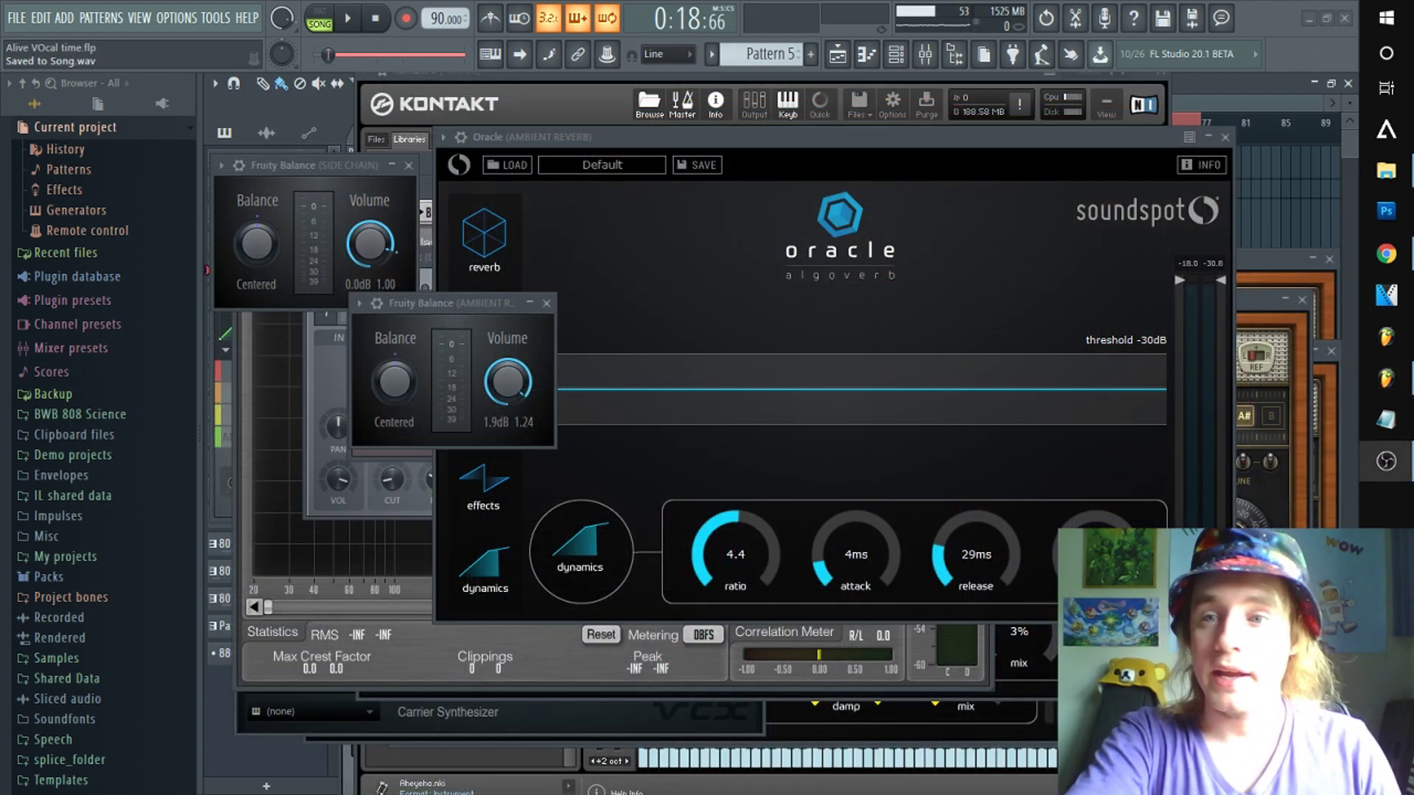
# - Start a Wave file export and browse to Youtube tuts > Subscribe > Wet Stems
pyautogui.click(15, 18)
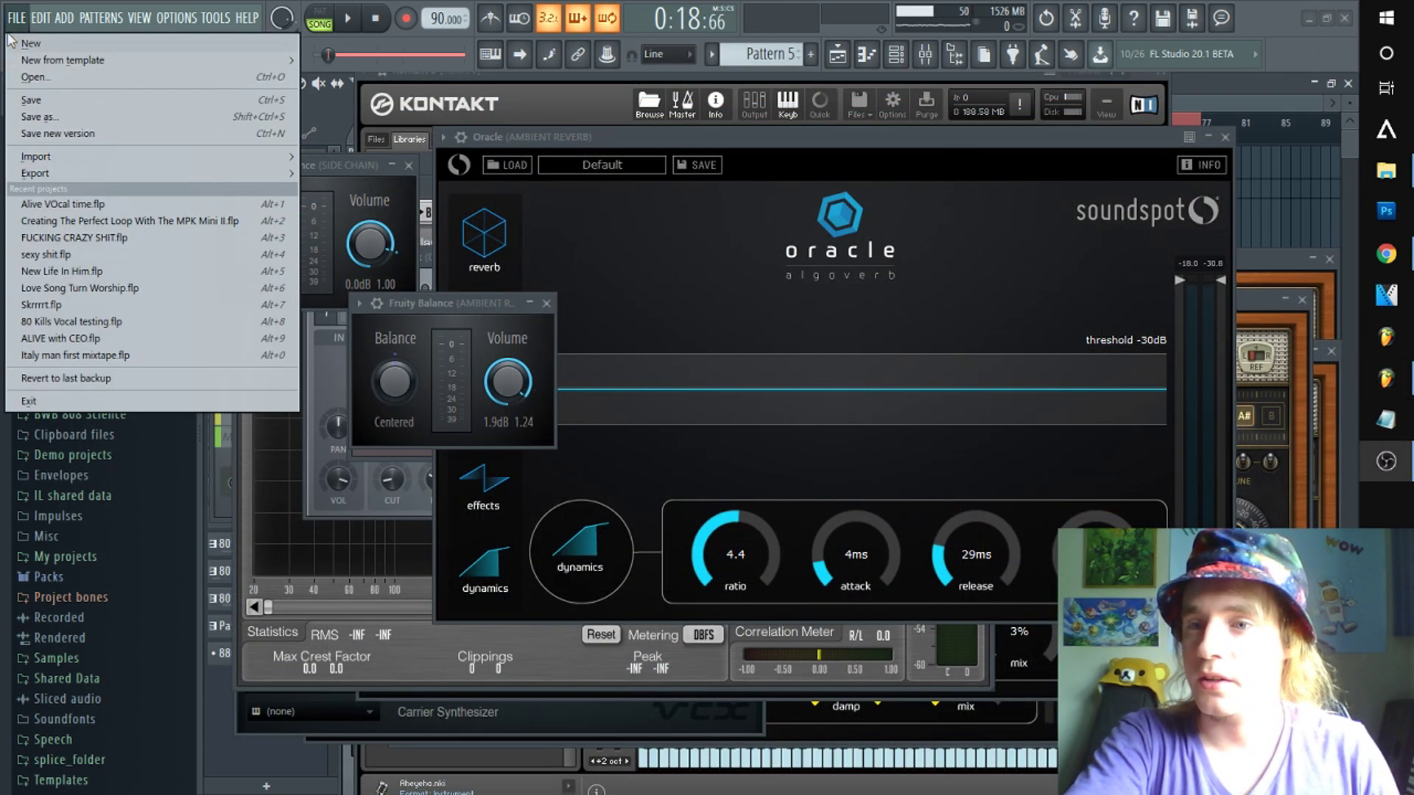
pyautogui.moveTo(65, 175)
pyautogui.click(322, 191)
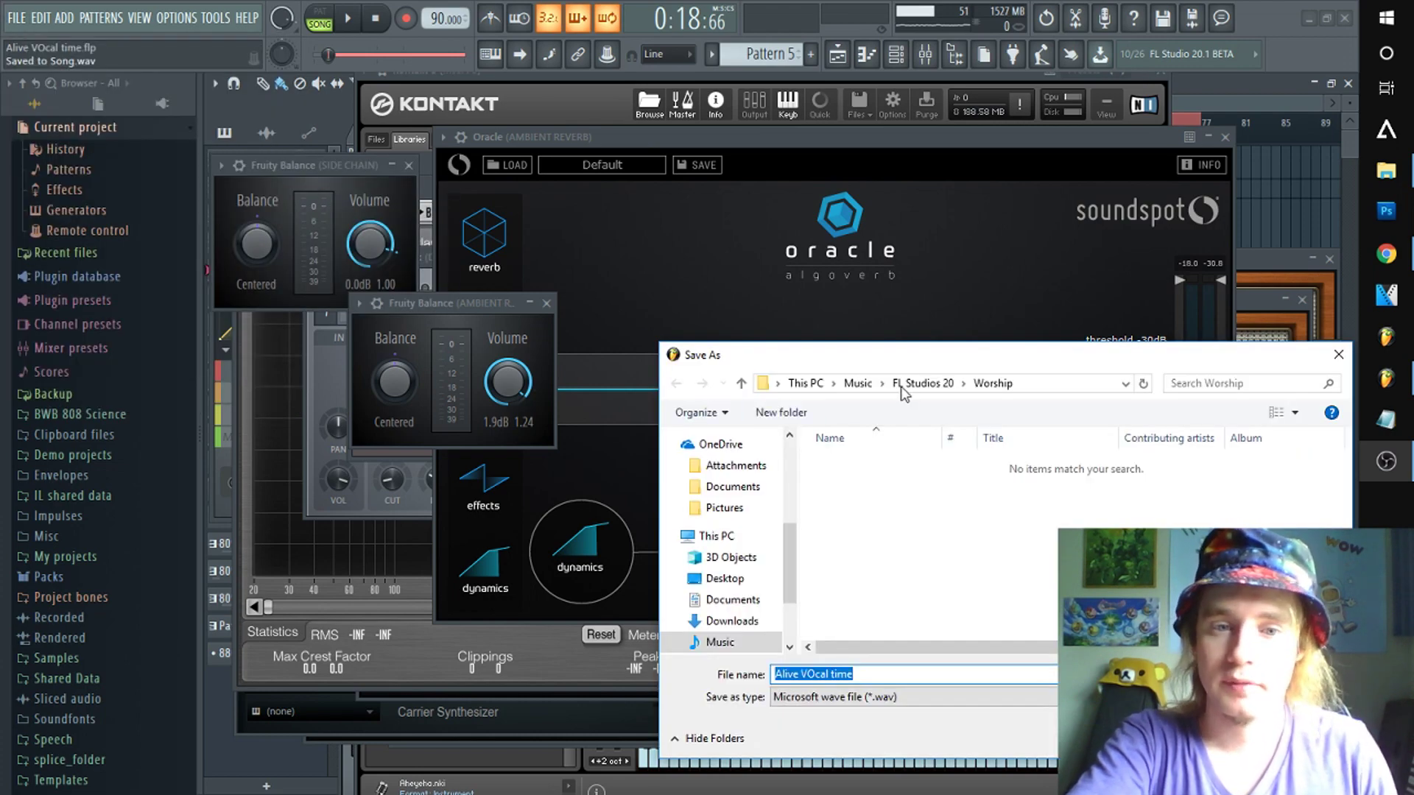
pyautogui.click(903, 384)
pyautogui.moveTo(903, 355); pyautogui.dragTo(713, 179)
pyautogui.scroll(-5, 678, 413)
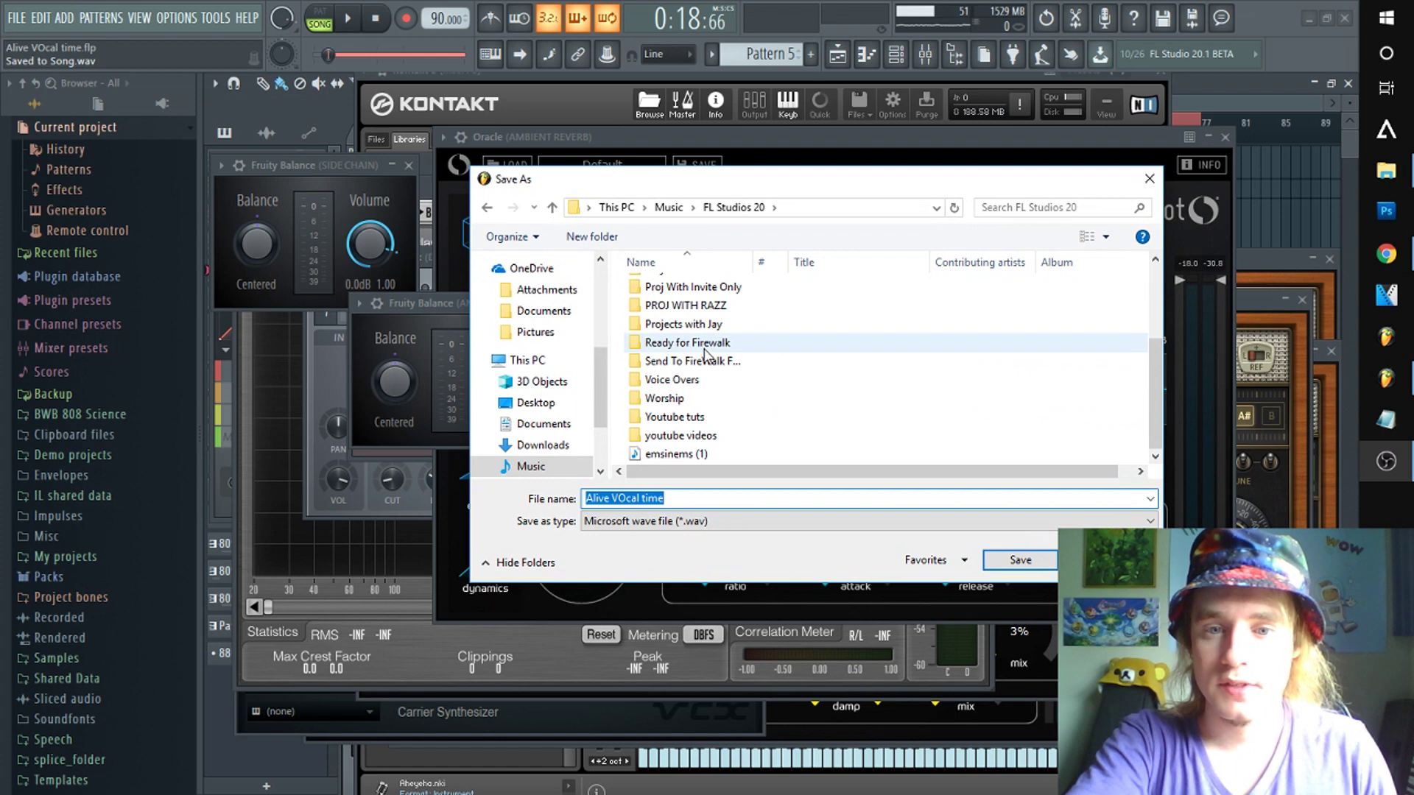
pyautogui.doubleClick(674, 417)
pyautogui.doubleClick(666, 306)
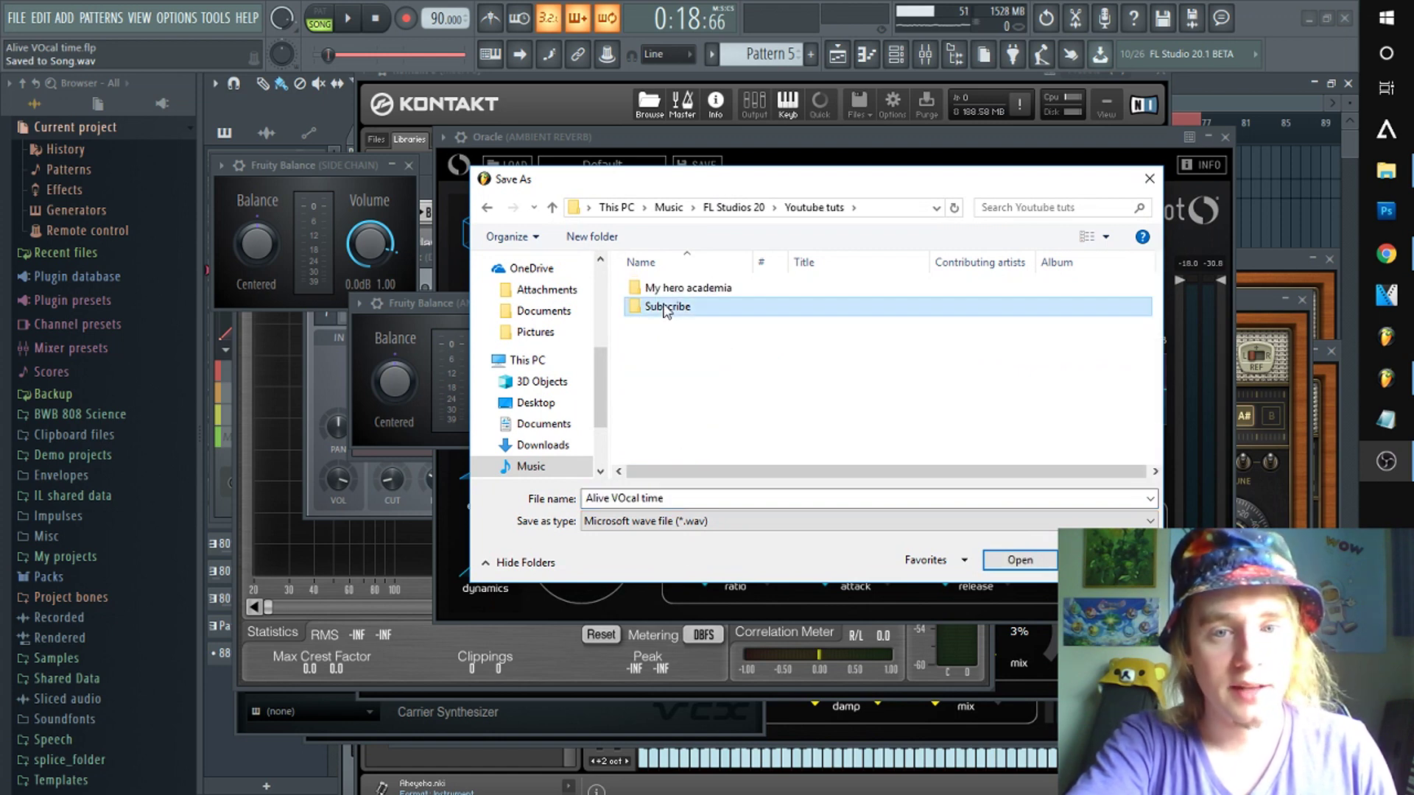
pyautogui.doubleClick(666, 308)
# - Name the export Subscroob, save it, and render the split mixer-track stems
pyautogui.click(932, 496)
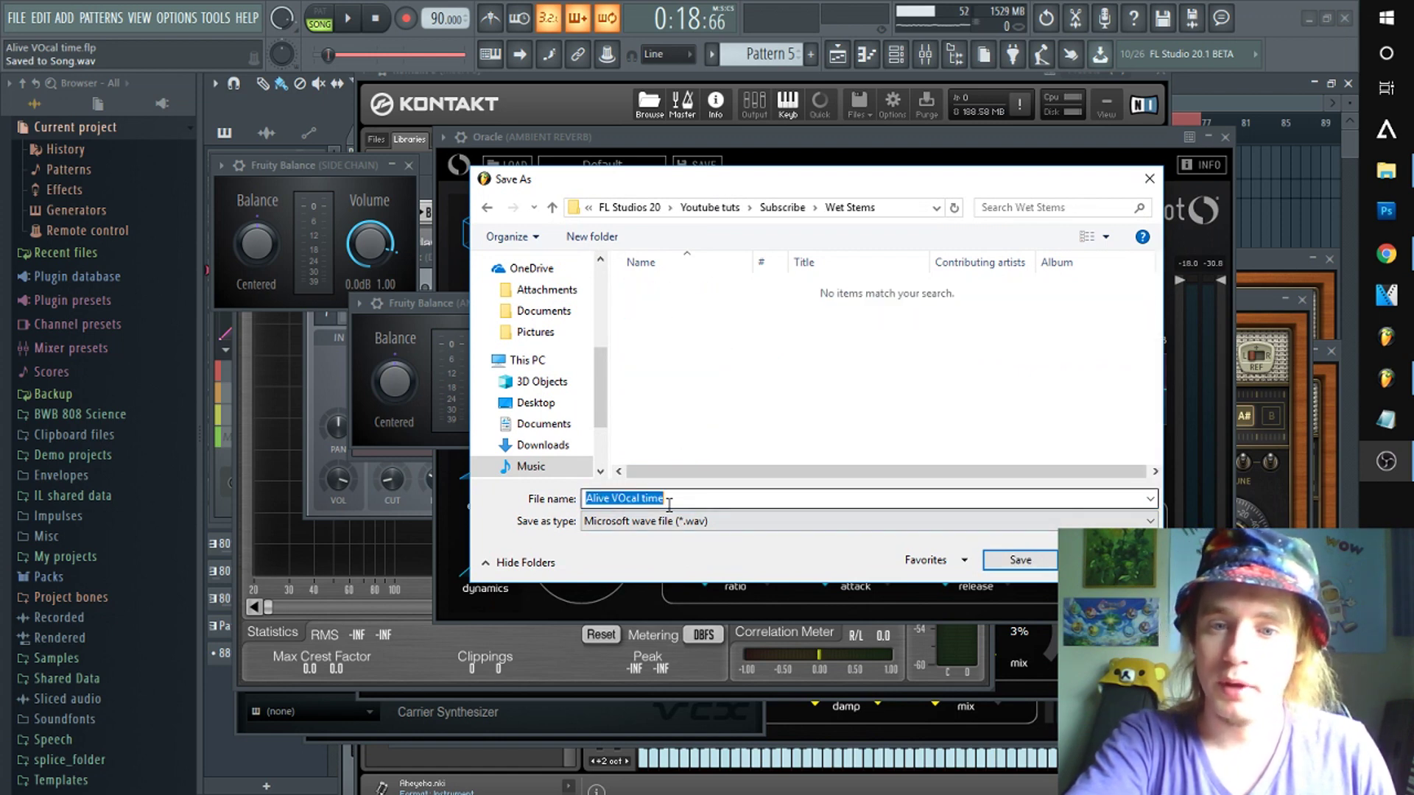
pyautogui.write('Subscroob')
pyautogui.click(1006, 562)
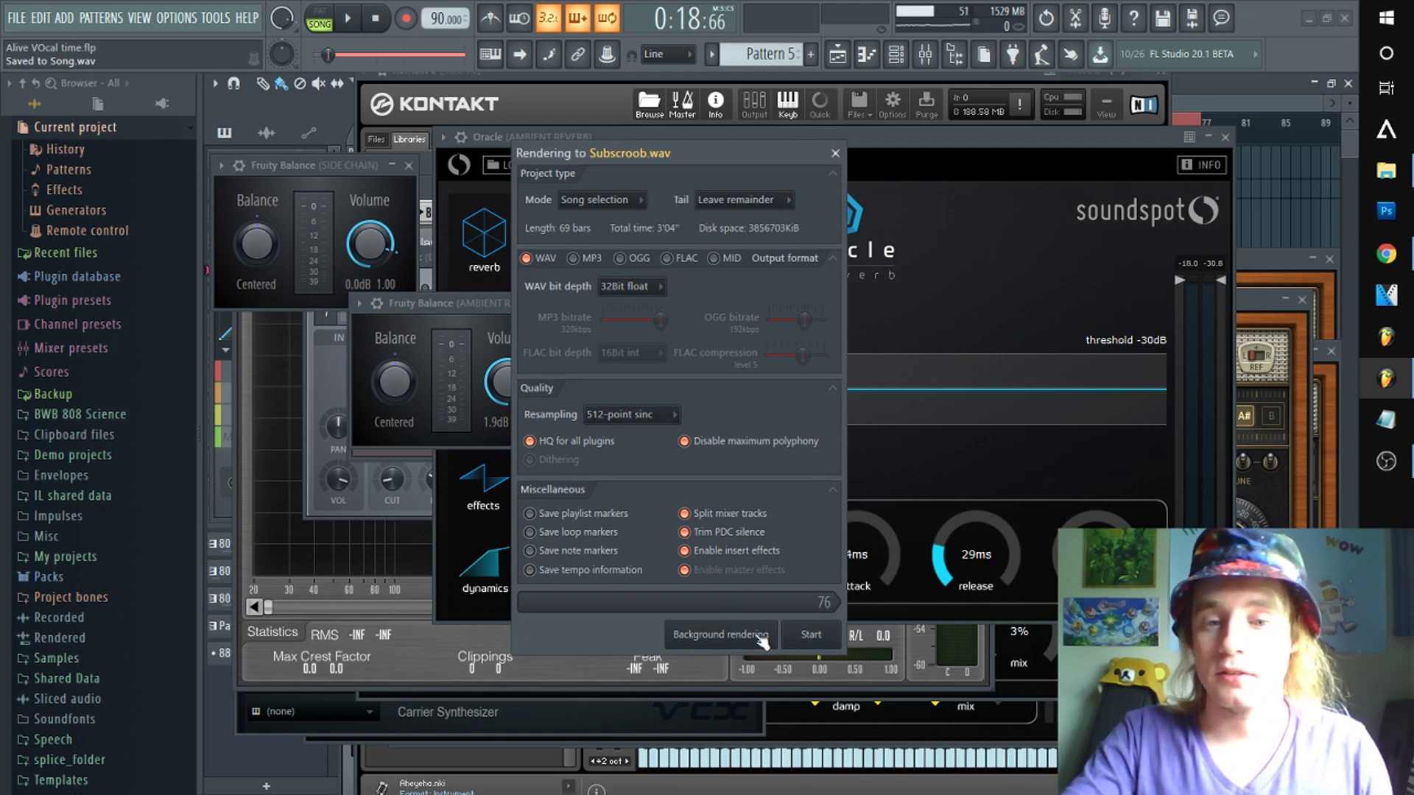
pyautogui.click(810, 636)
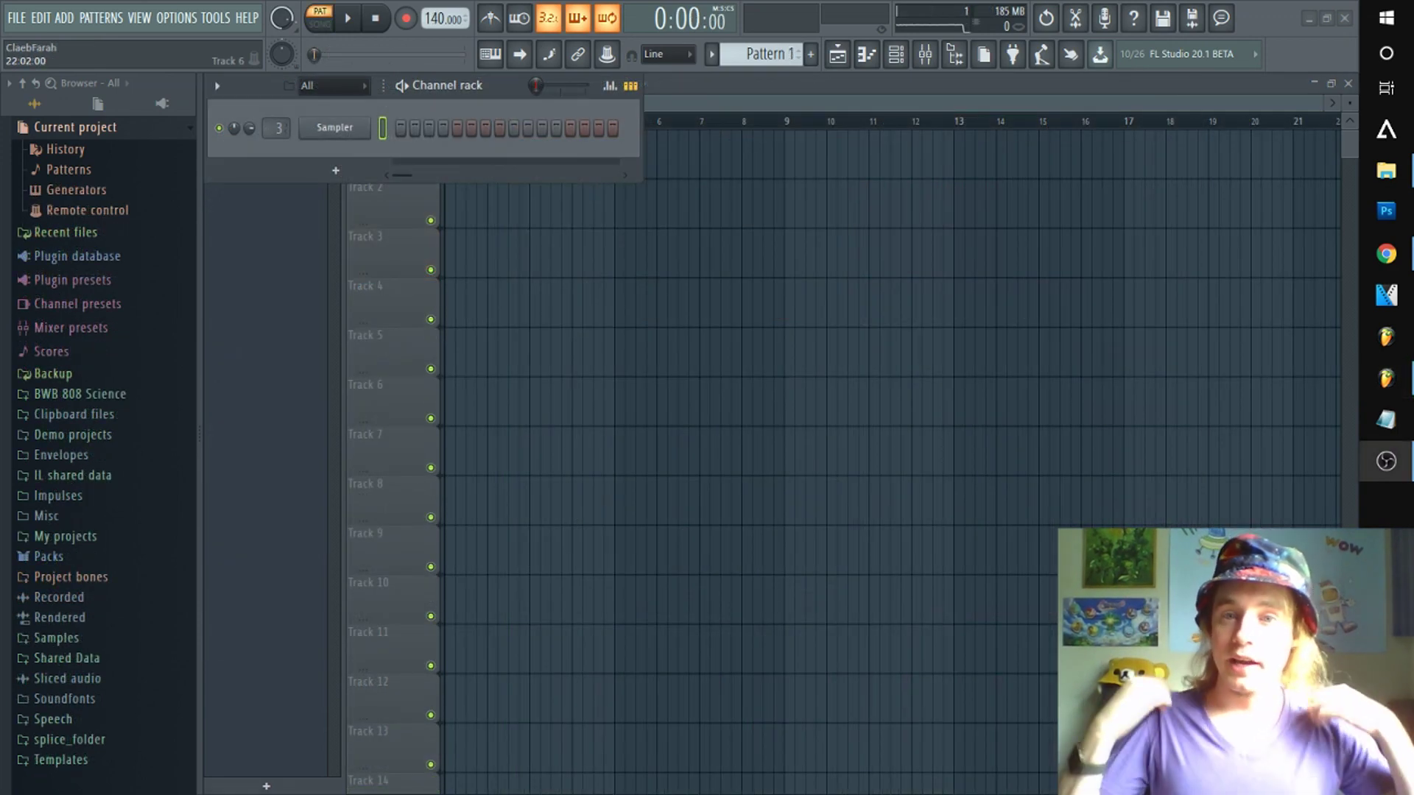
# - Drag all 28 WAV files from the Dry Stems folder into the playlist
pyautogui.click(1386, 171)
pyautogui.moveTo(409, 57); pyautogui.dragTo(987, 155)
pyautogui.doubleClick(940, 250)
pyautogui.click(934, 252)
pyautogui.hotkey('ctrl', 'a')
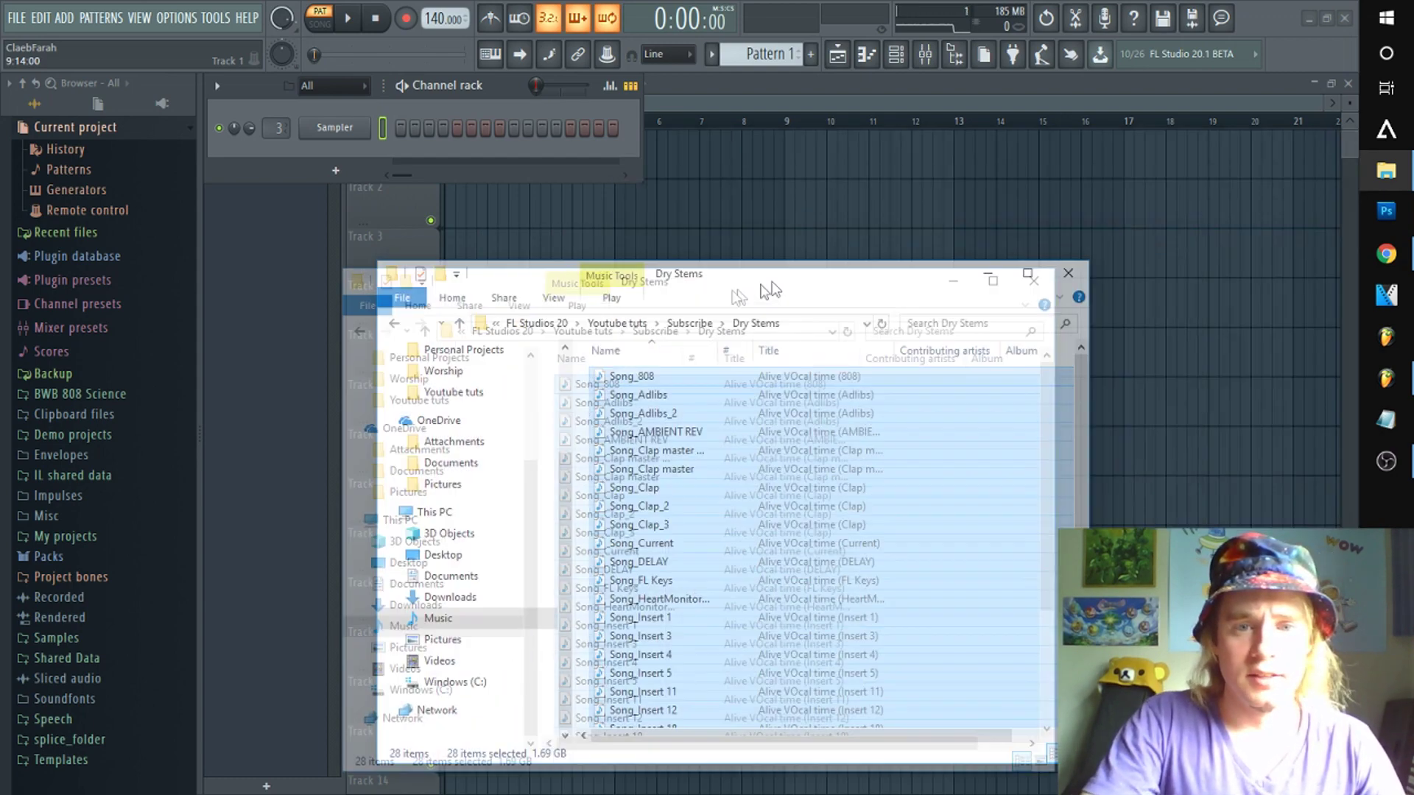
pyautogui.moveTo(1069, 147); pyautogui.dragTo(658, 316)
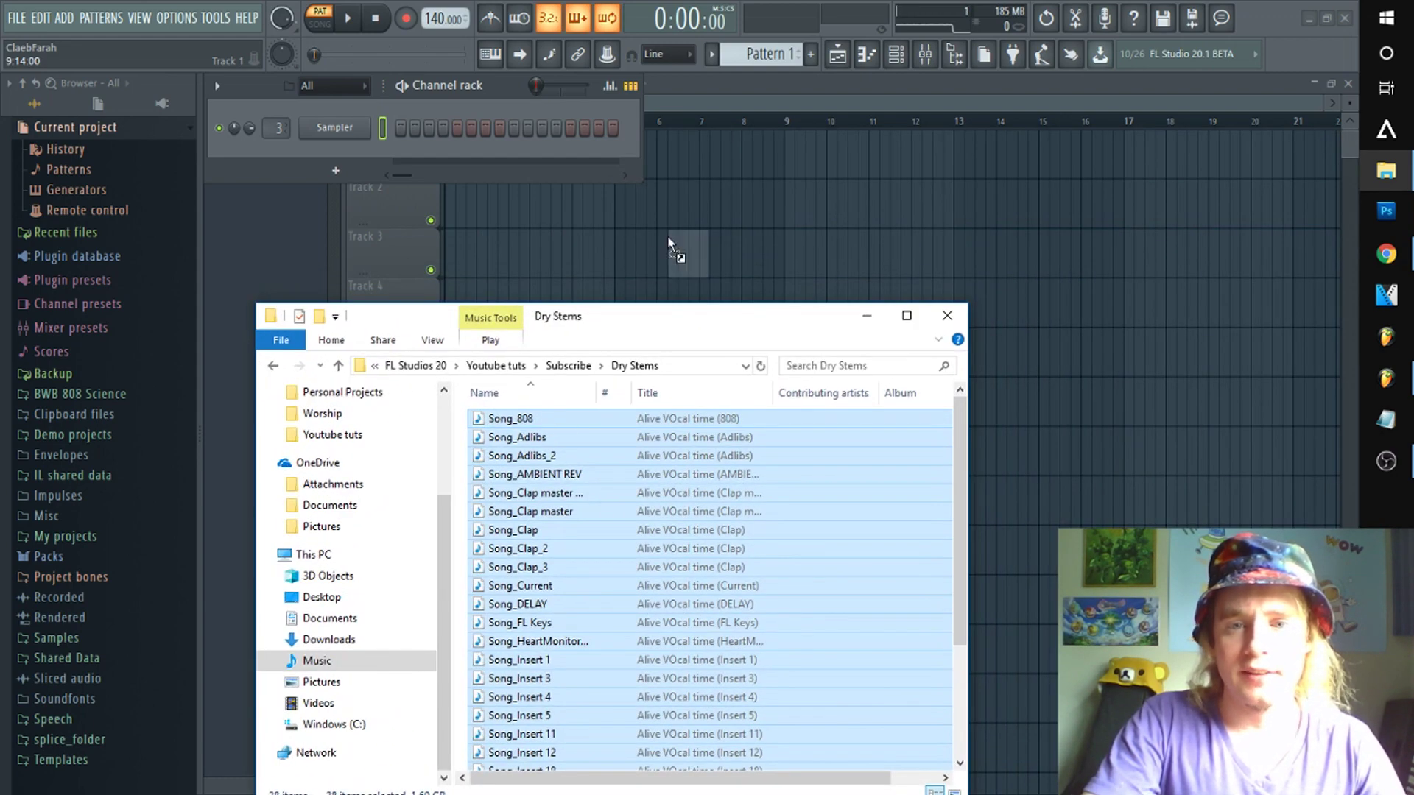
pyautogui.moveTo(666, 178); pyautogui.dragTo(658, 178)
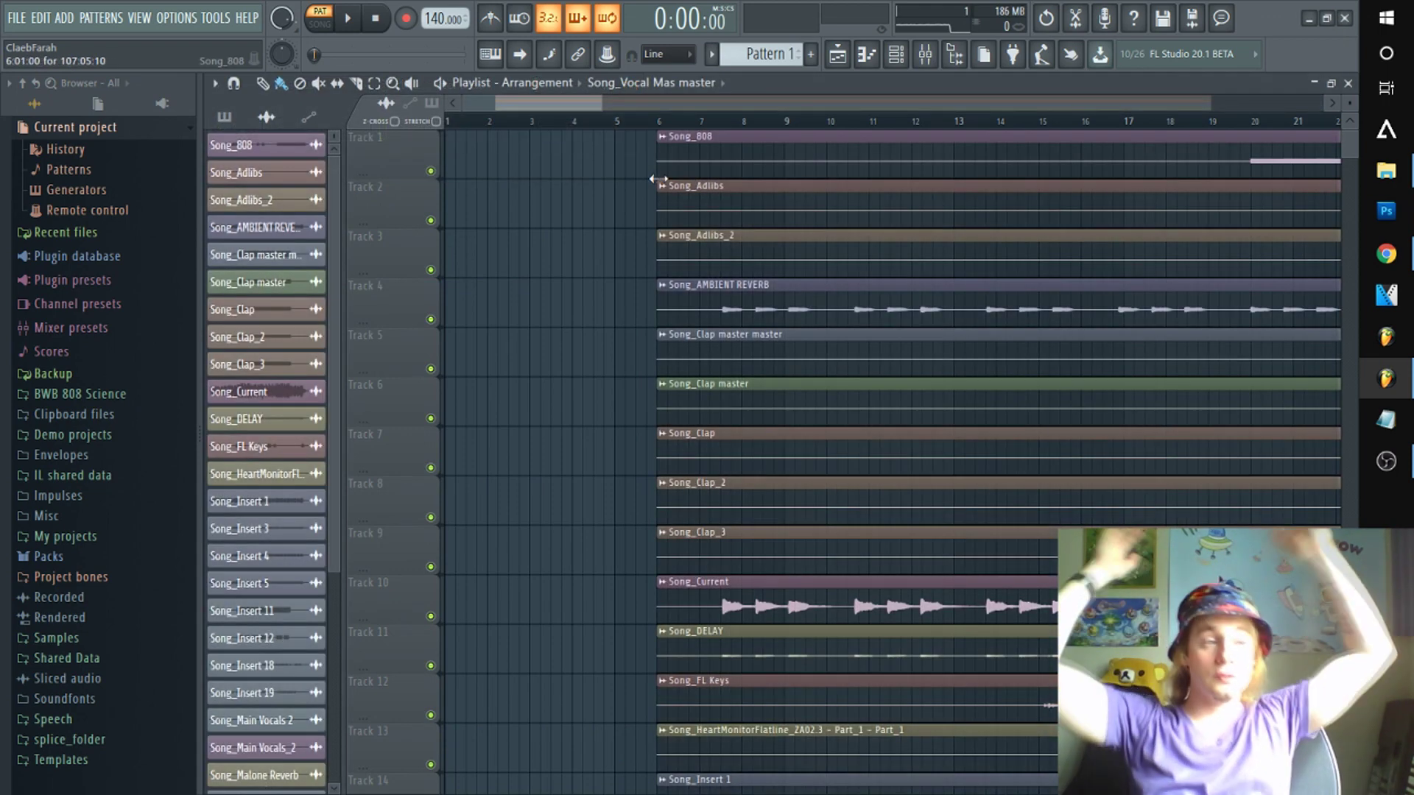
# - Zoom out and play the dry stems from around bar 20
pyautogui.scroll(-4, 720, 116)
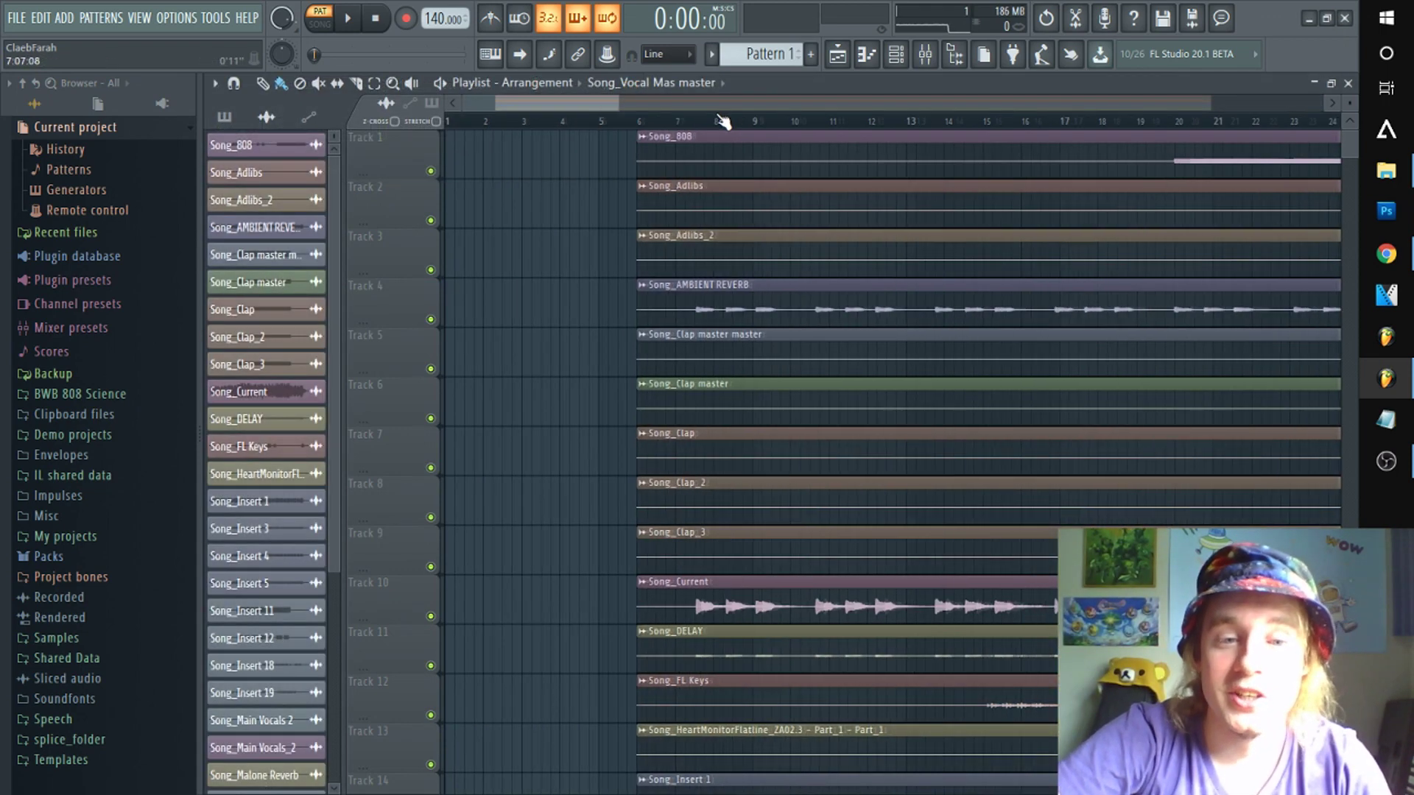
pyautogui.scroll(-3, 679, 164)
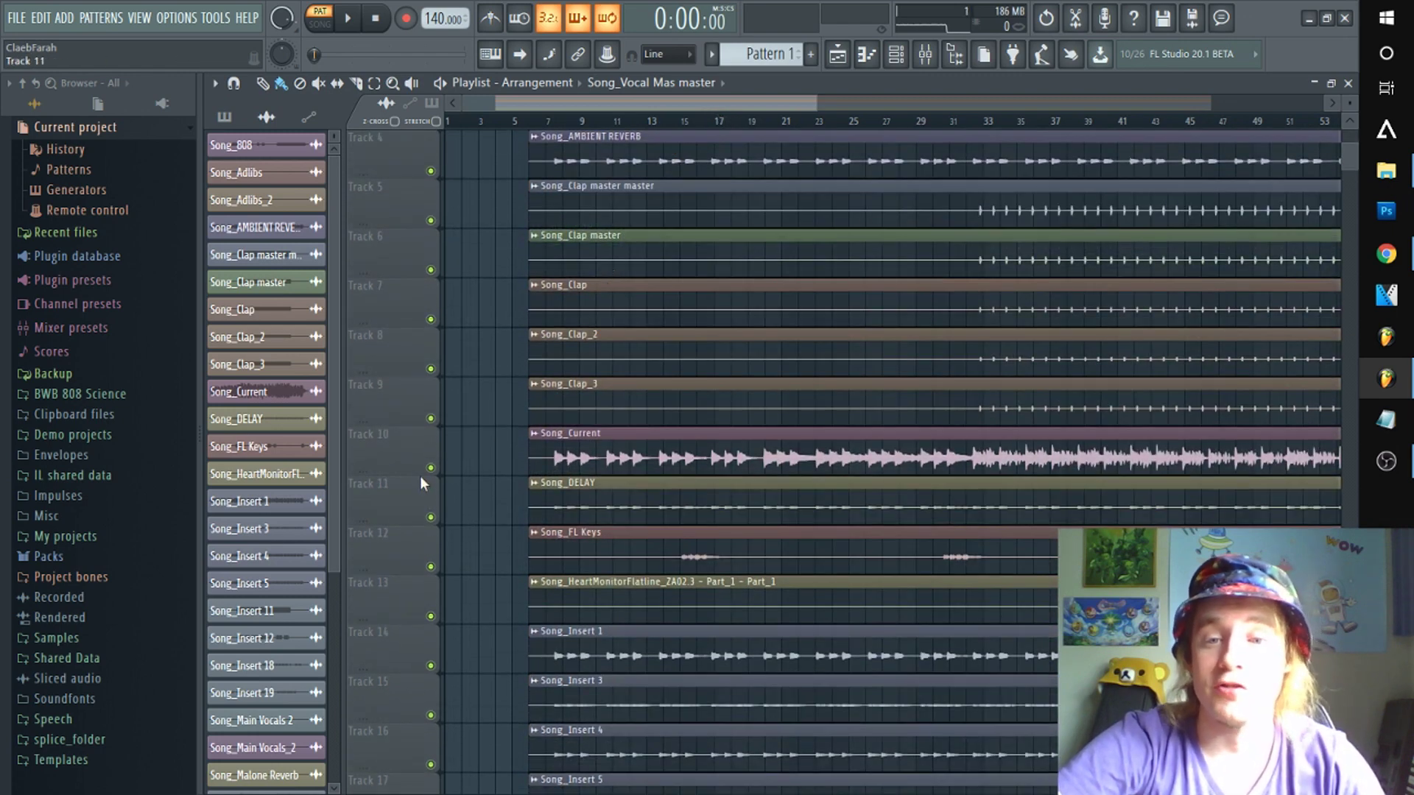
pyautogui.click(778, 122)
pyautogui.press('space')
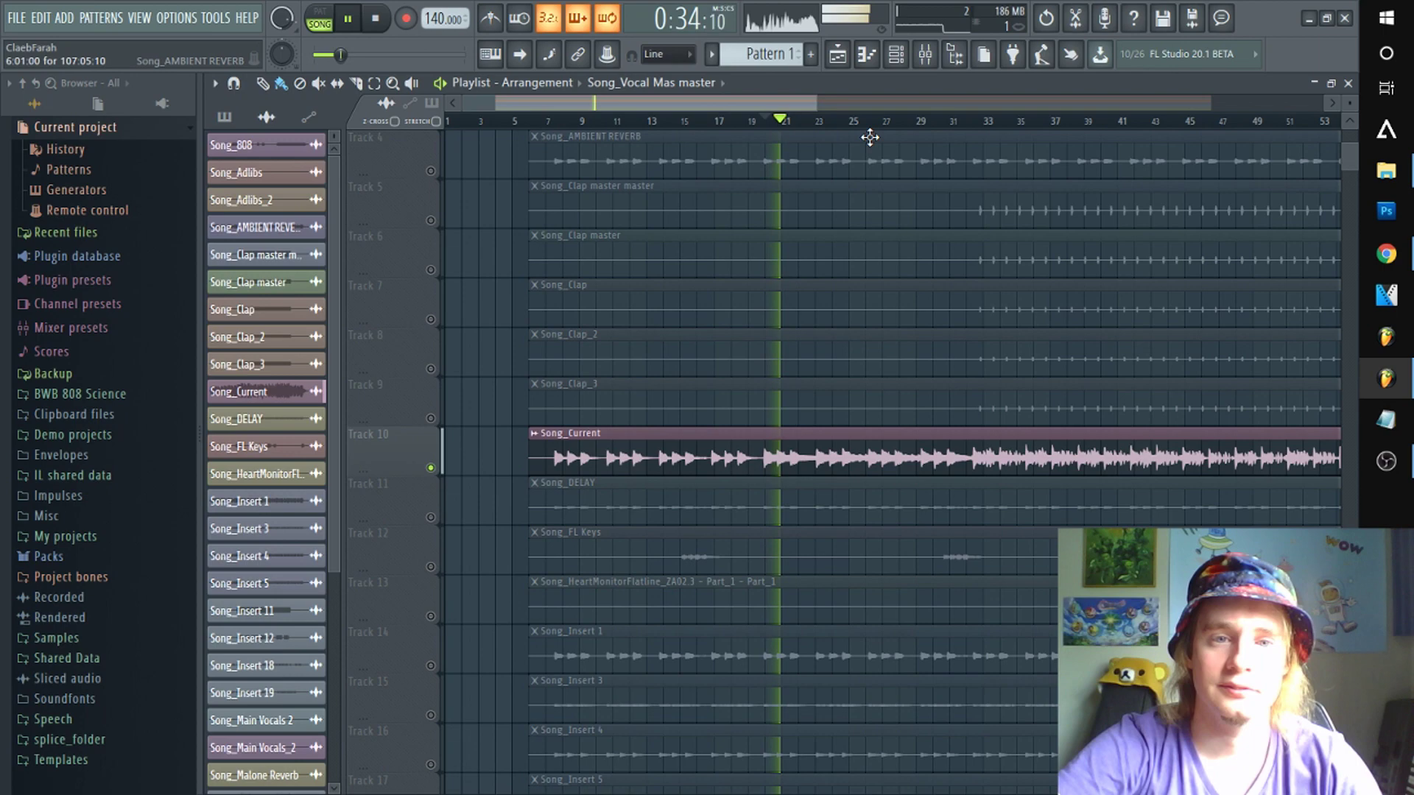
pyautogui.scroll(-4, 845, 221)
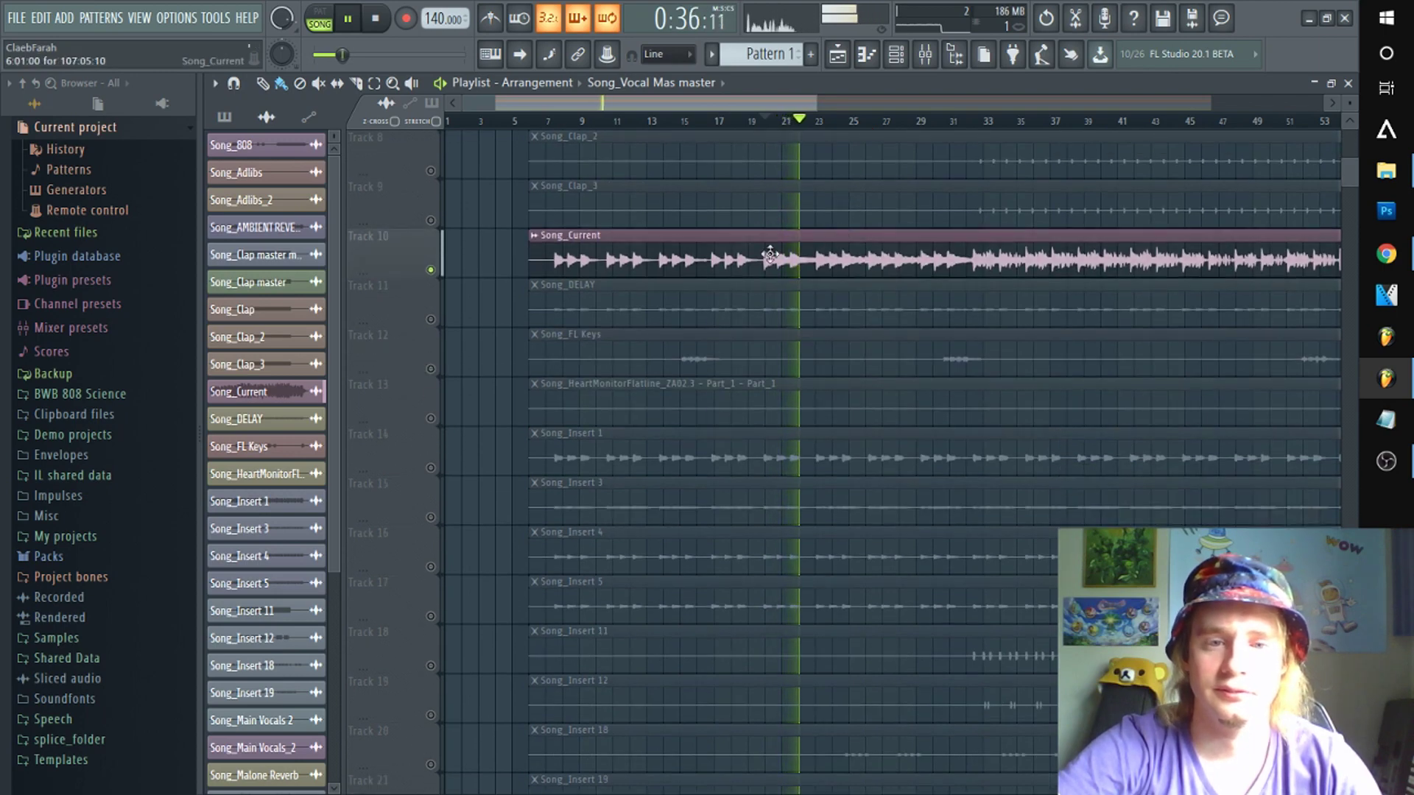
# - Solo dry stems in turn: Insert 1, Insert 4, Insert 5, Master, REVERB, SIDE CHAIN
pyautogui.rightClick(431, 270)
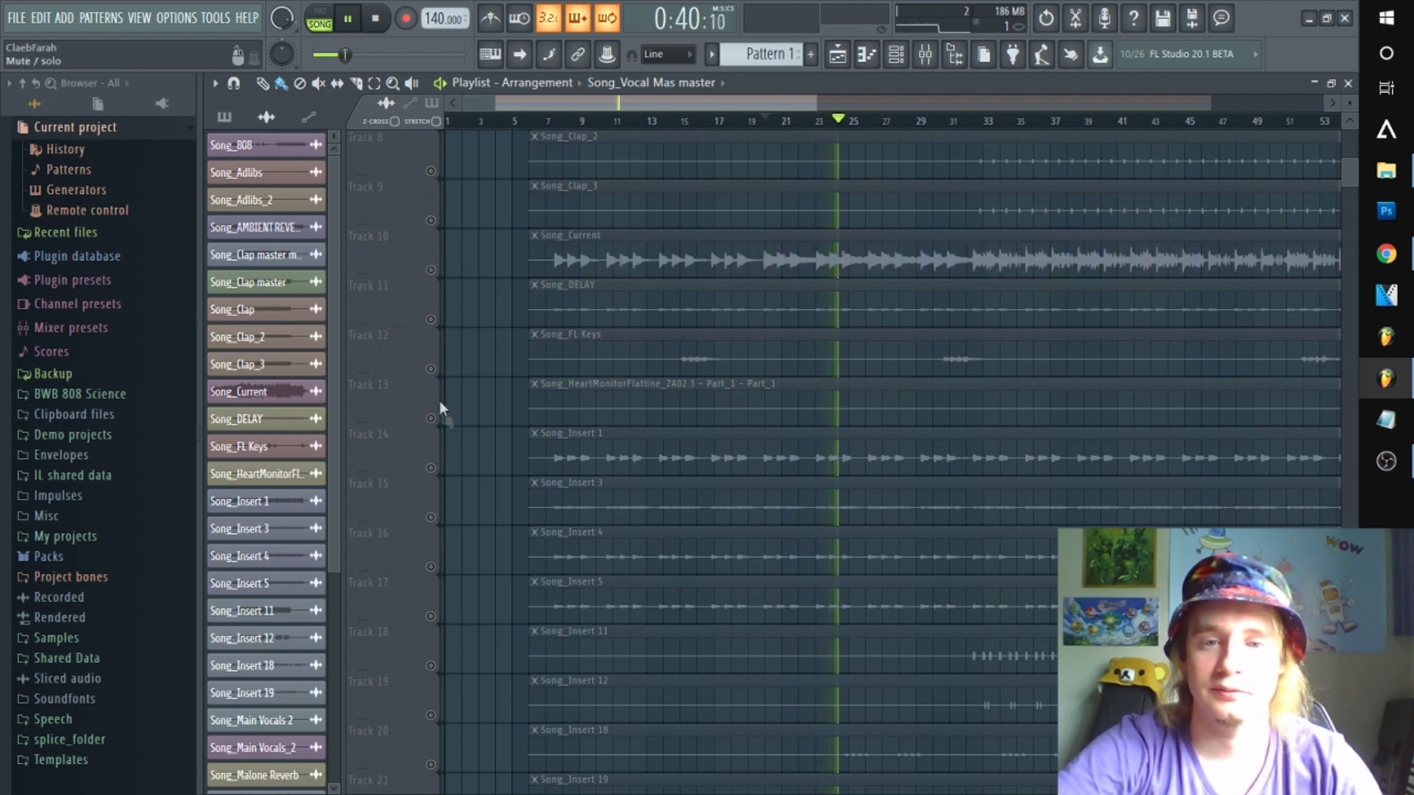
pyautogui.rightClick(431, 468)
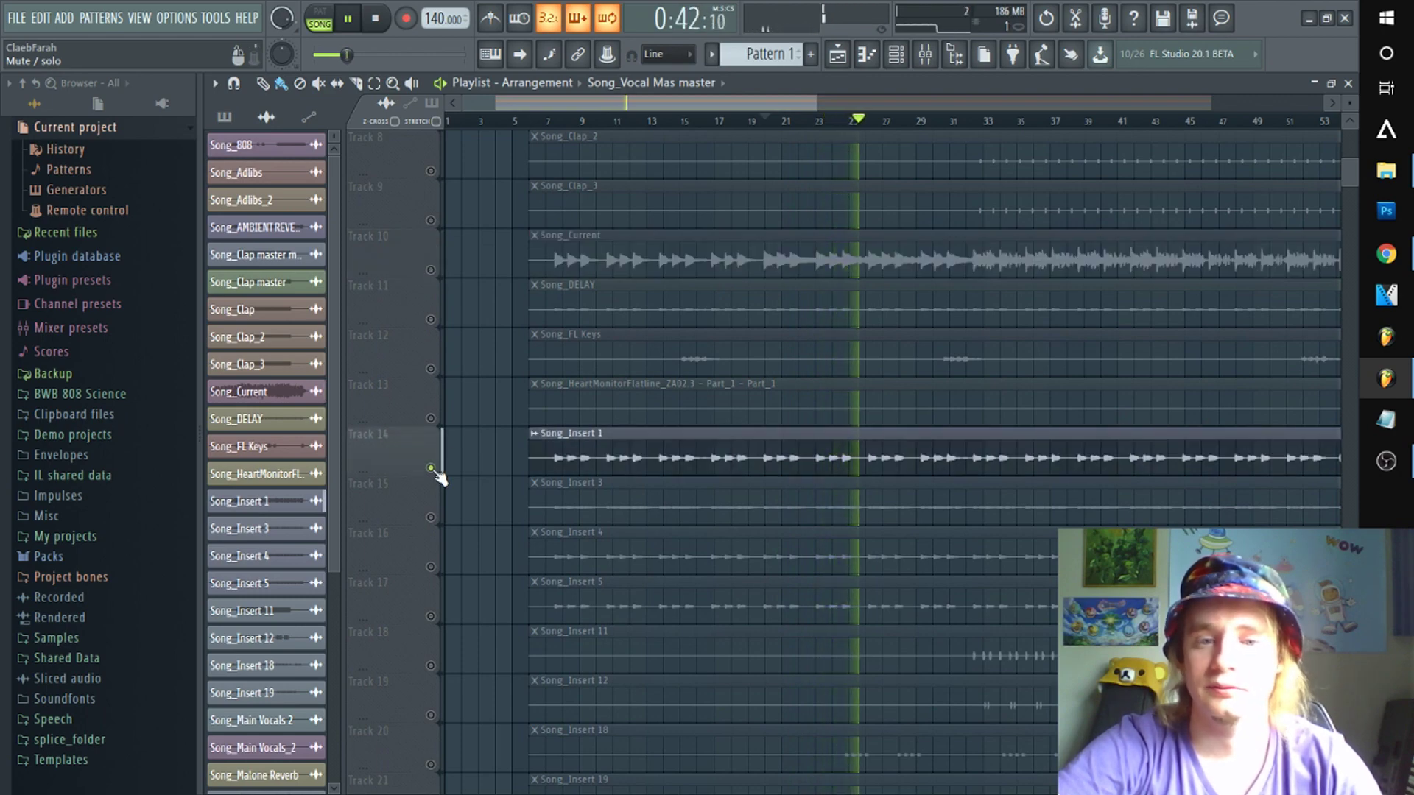
pyautogui.scroll(-2, 436, 473)
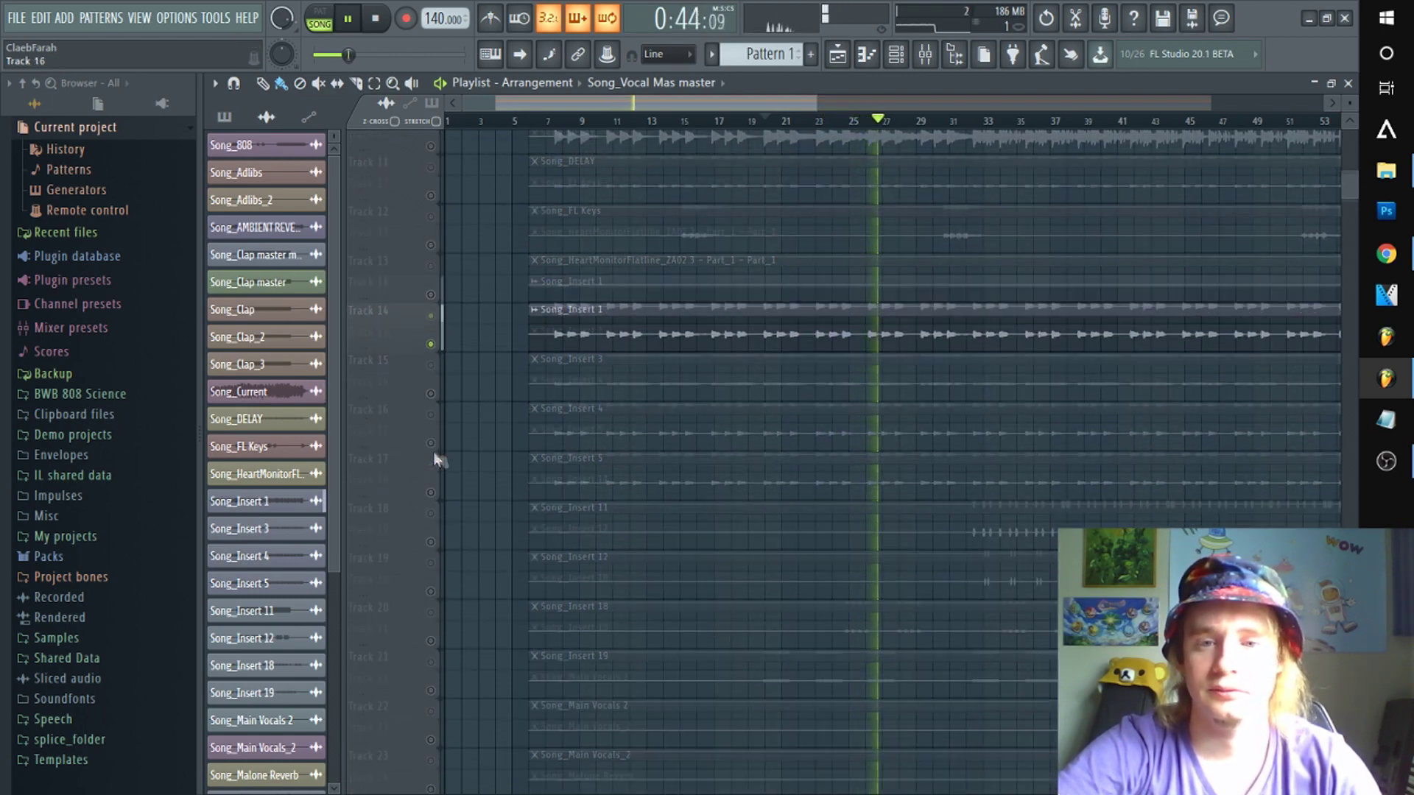
pyautogui.scroll(-2, 434, 454)
pyautogui.rightClick(431, 369)
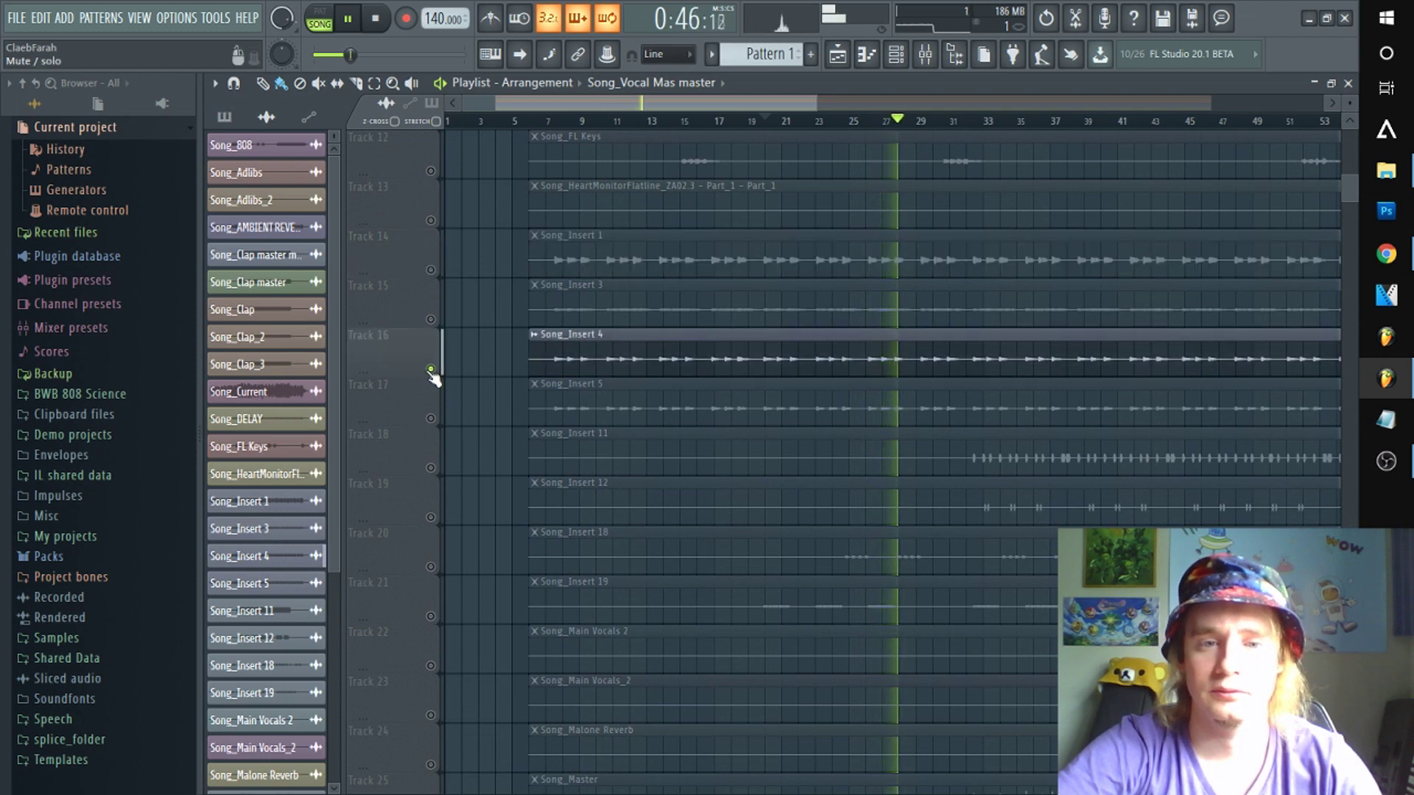
pyautogui.rightClick(431, 418)
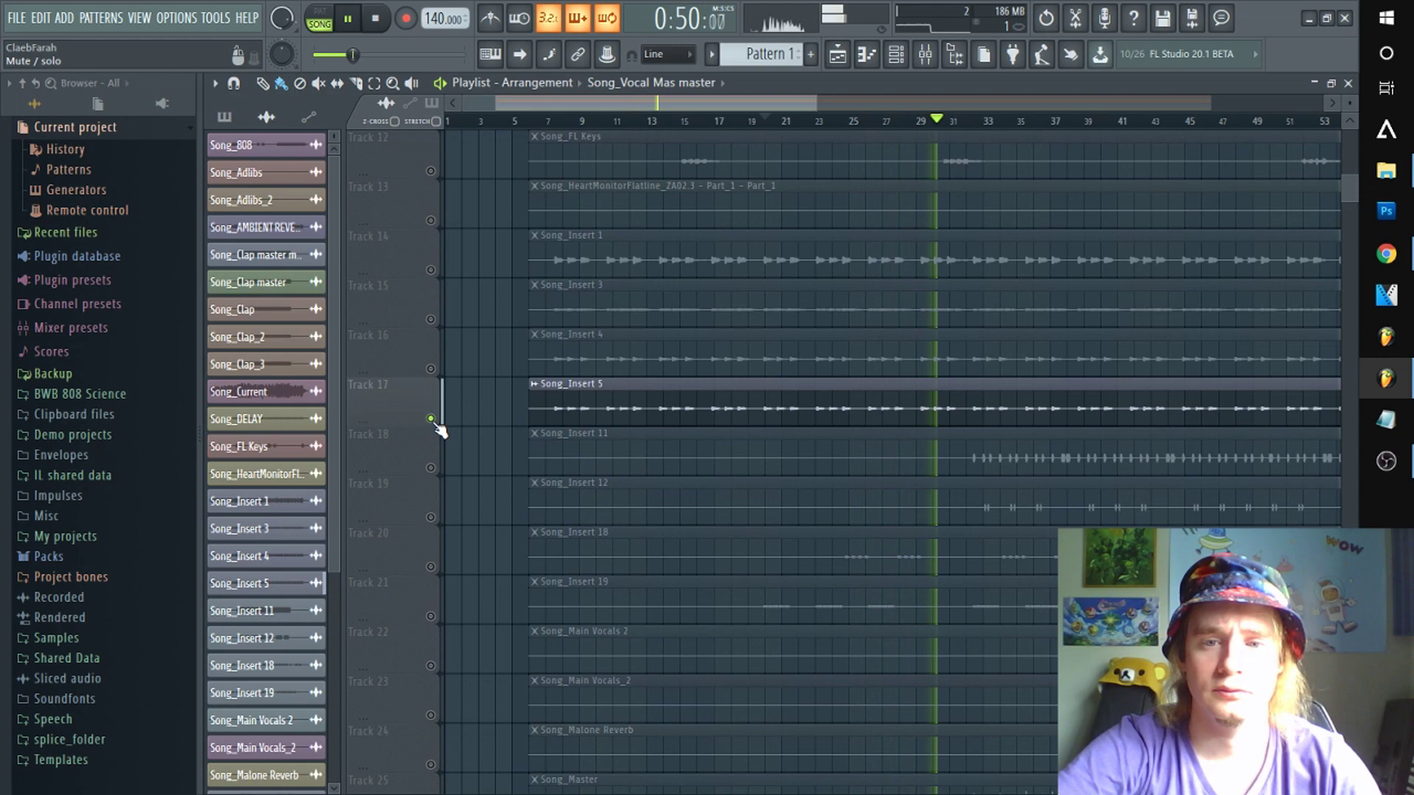
pyautogui.scroll(-5, 436, 438)
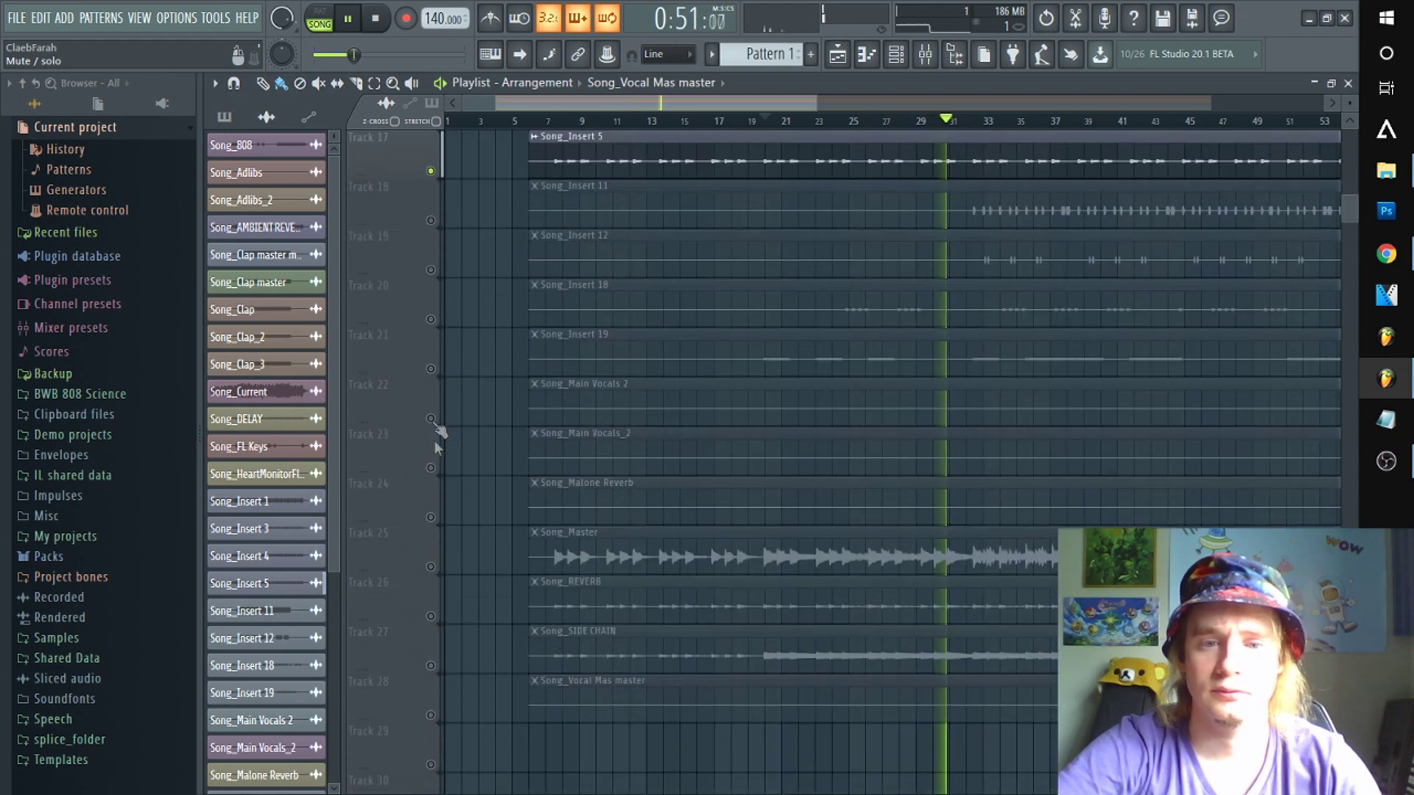
pyautogui.rightClick(431, 567)
pyautogui.scroll(-2, 423, 551)
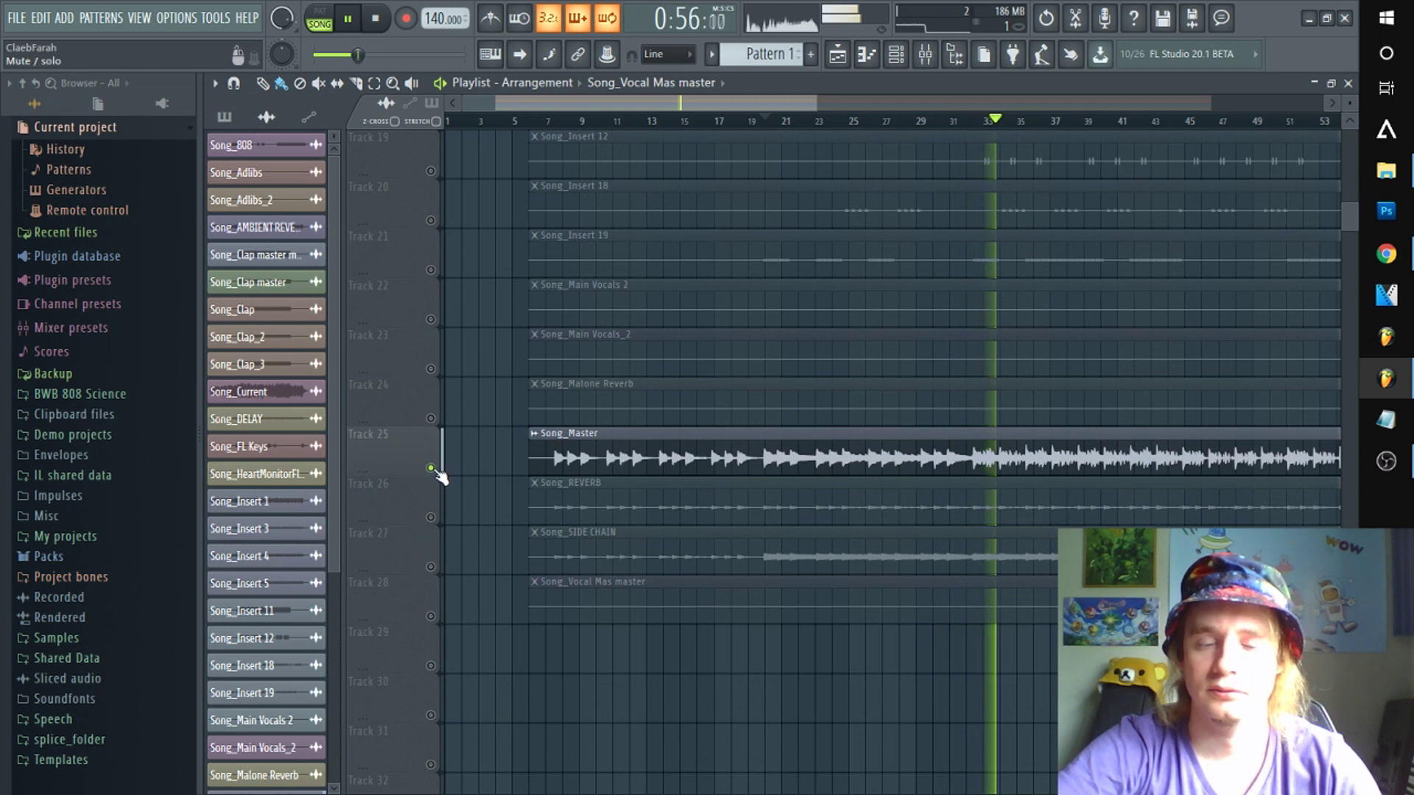
pyautogui.rightClick(432, 518)
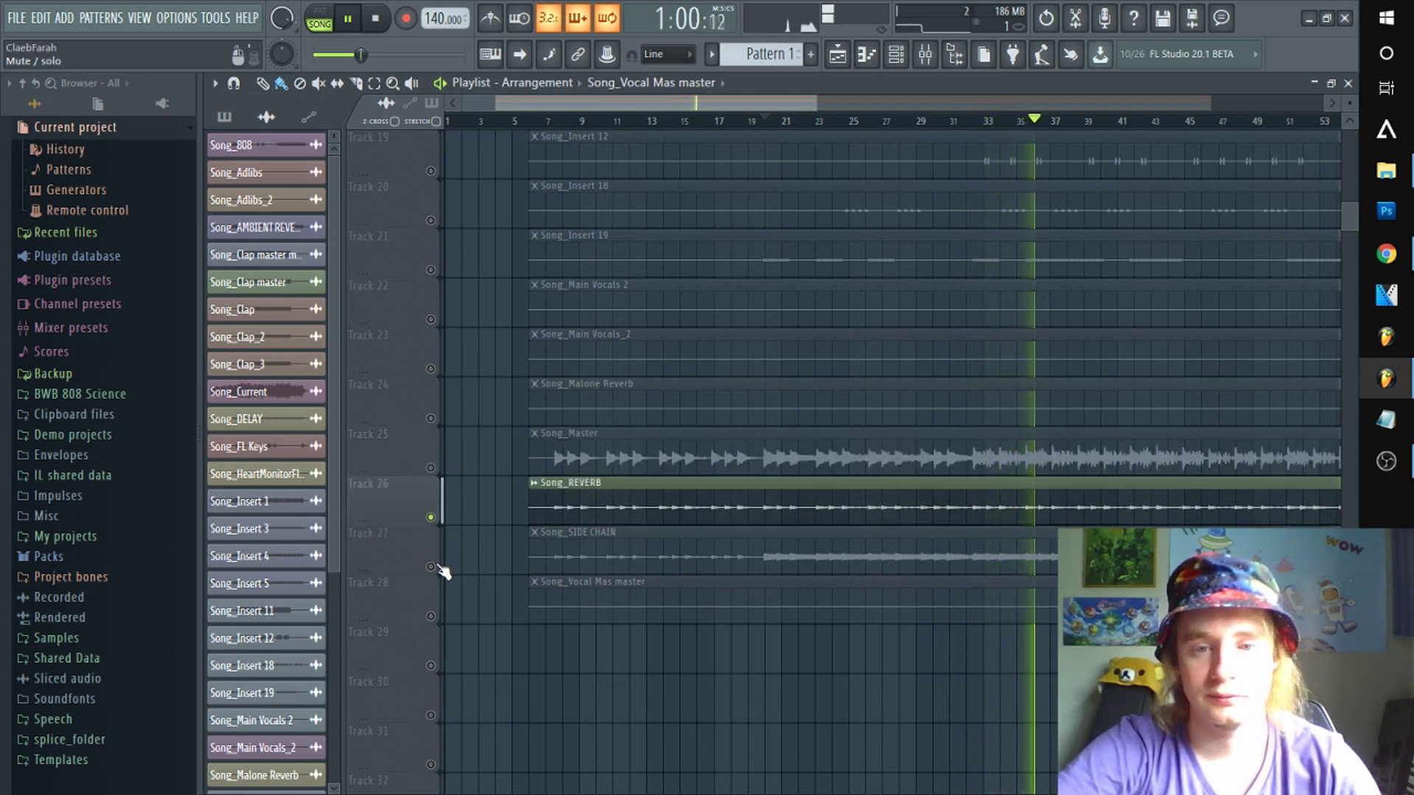
pyautogui.rightClick(432, 567)
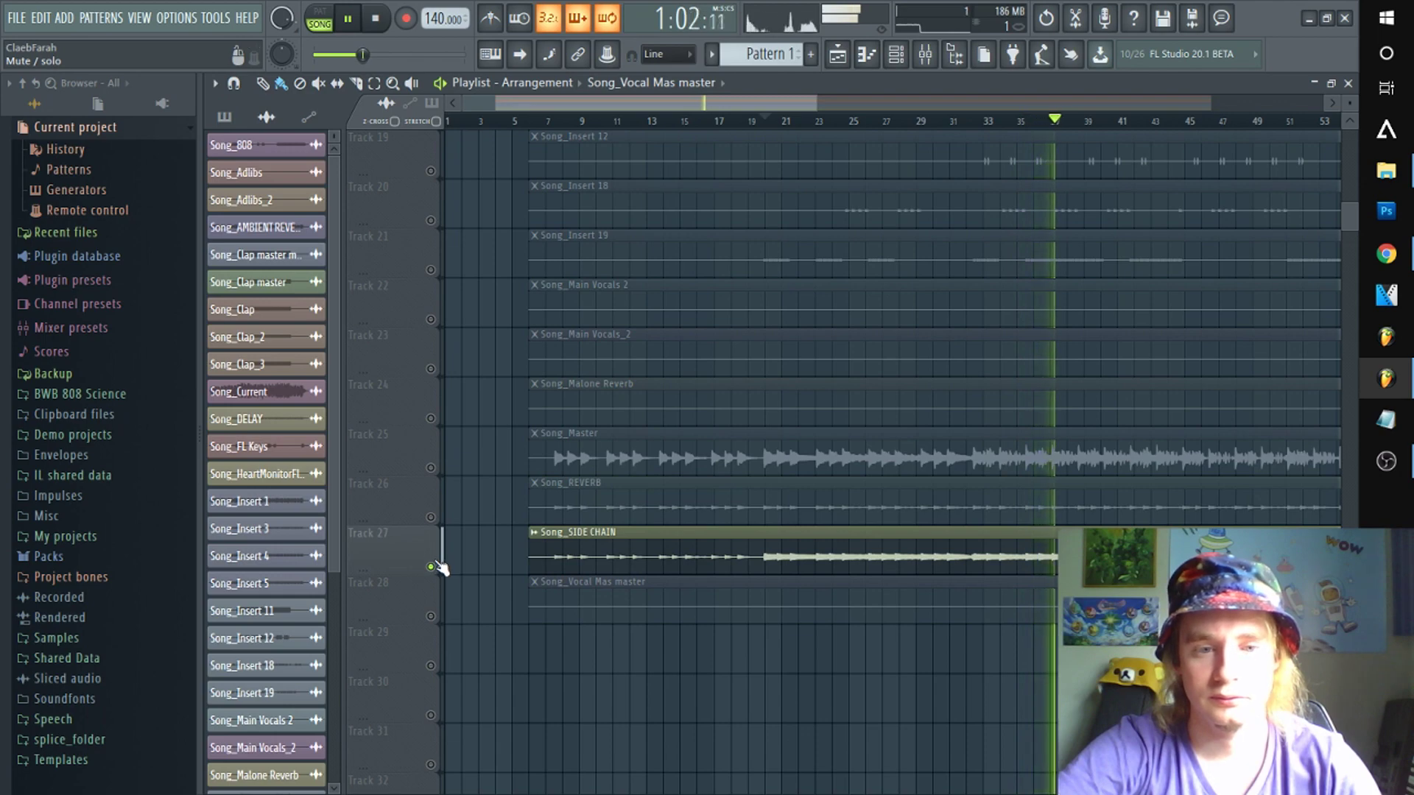
# - Solo each Clap stem, then AMBIENT REVERB, finishing with Song_808 alone
pyautogui.scroll(3, 442, 568)
pyautogui.scroll(5, 442, 325)
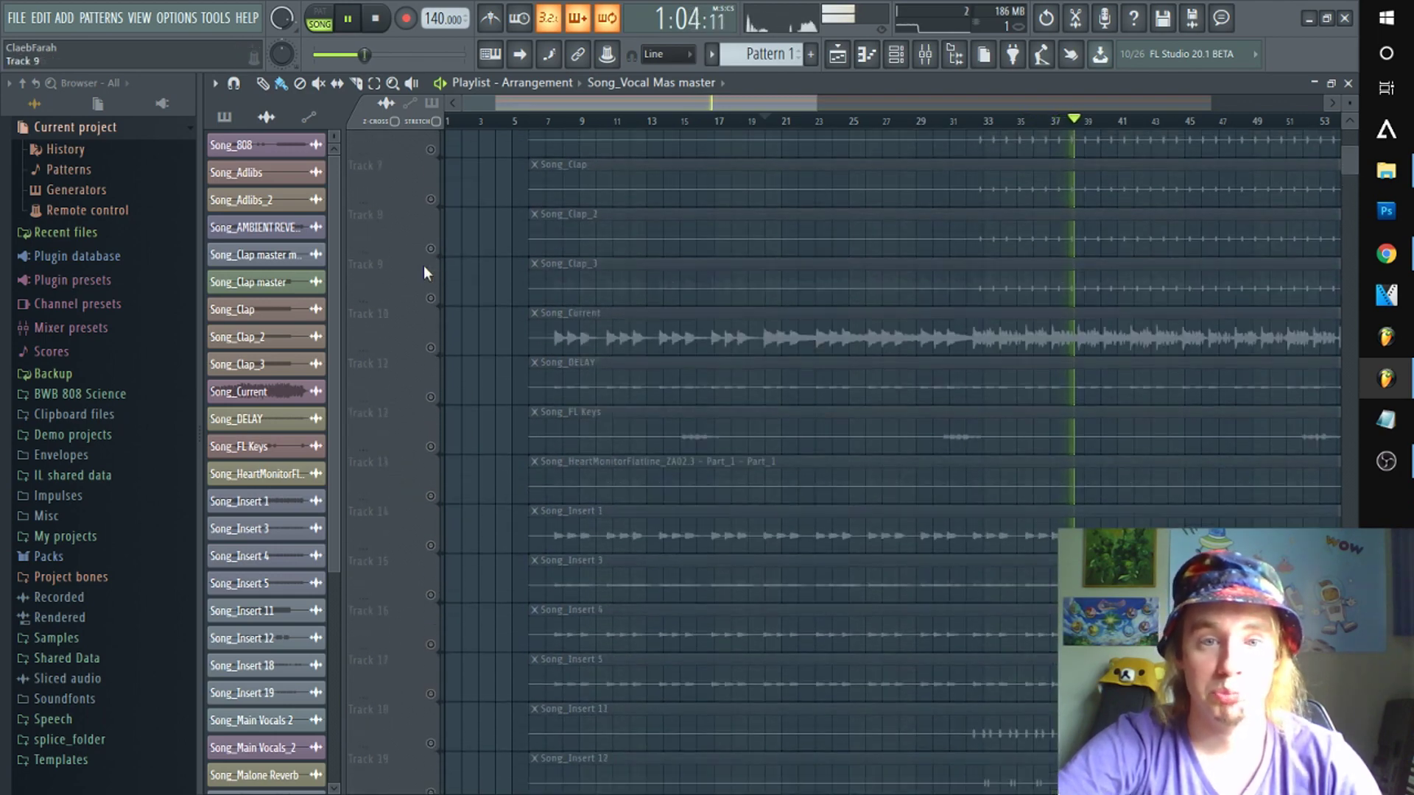
pyautogui.rightClick(431, 221)
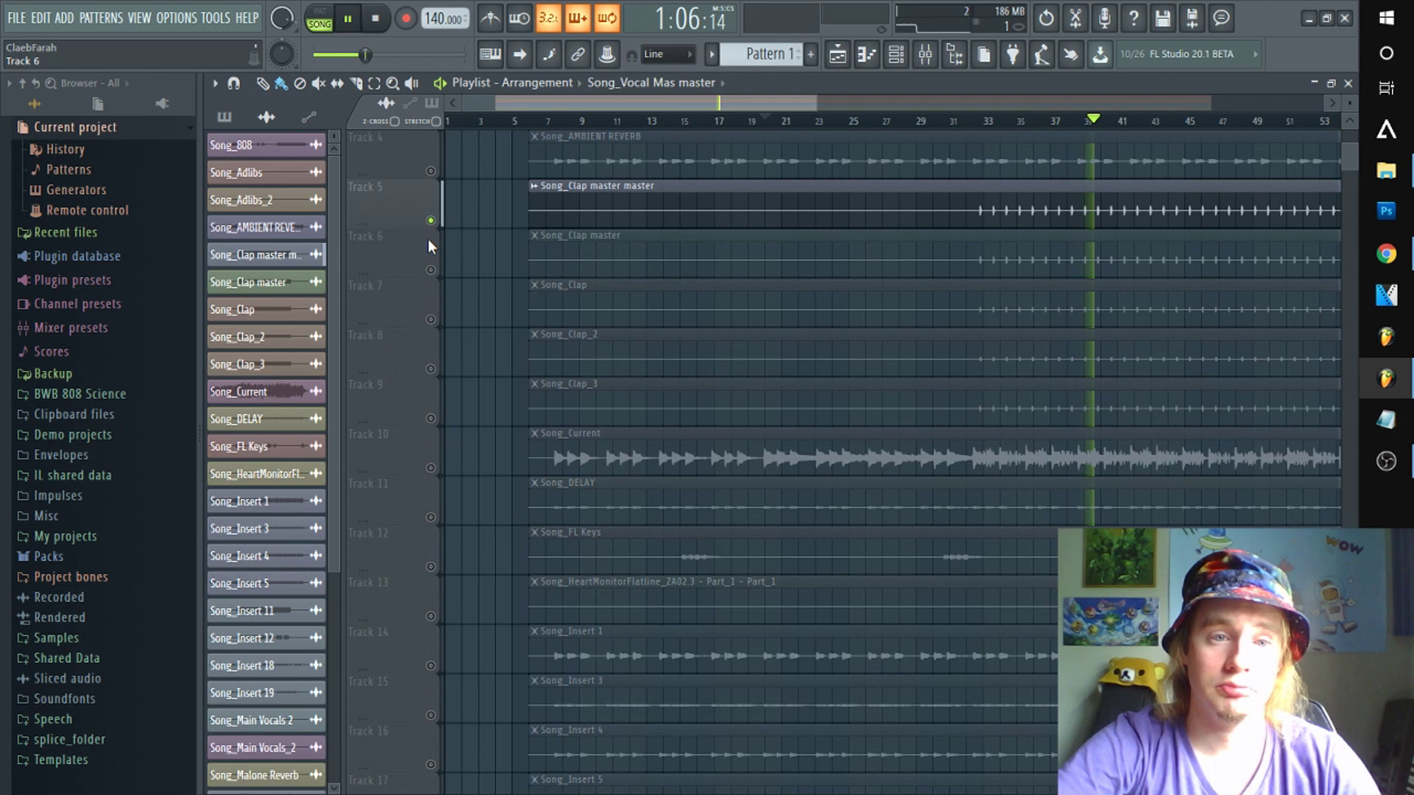
pyautogui.rightClick(431, 270)
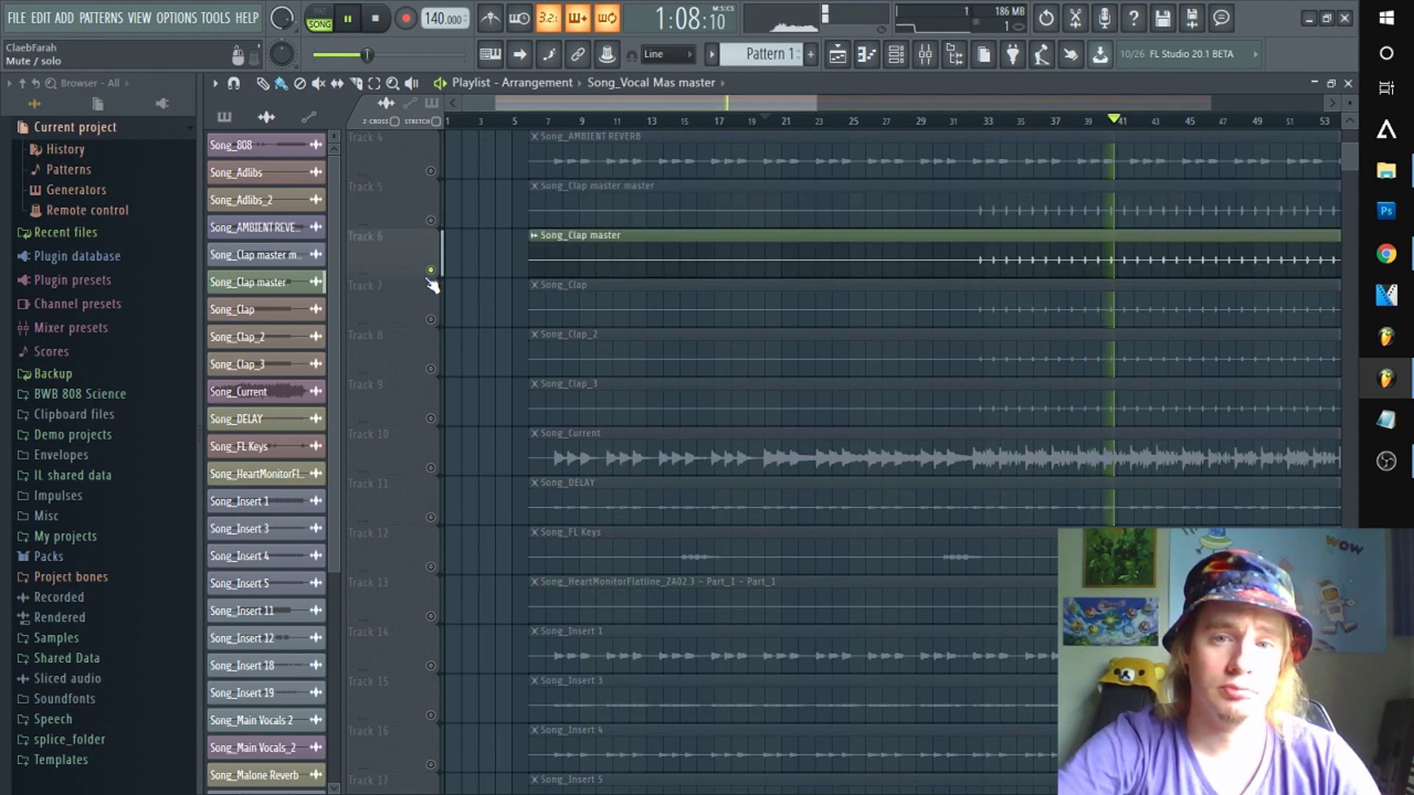
pyautogui.rightClick(431, 320)
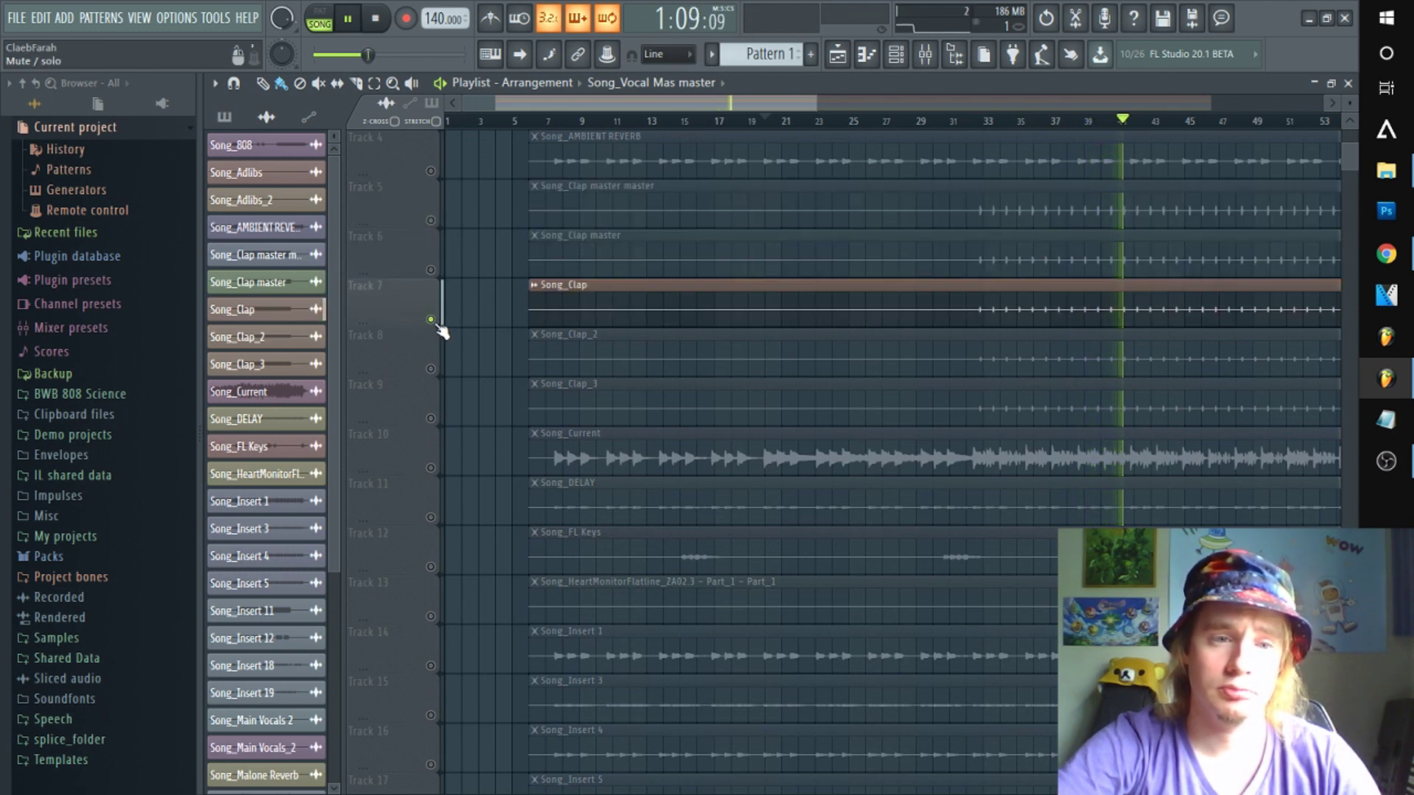
pyautogui.rightClick(431, 368)
pyautogui.rightClick(431, 418)
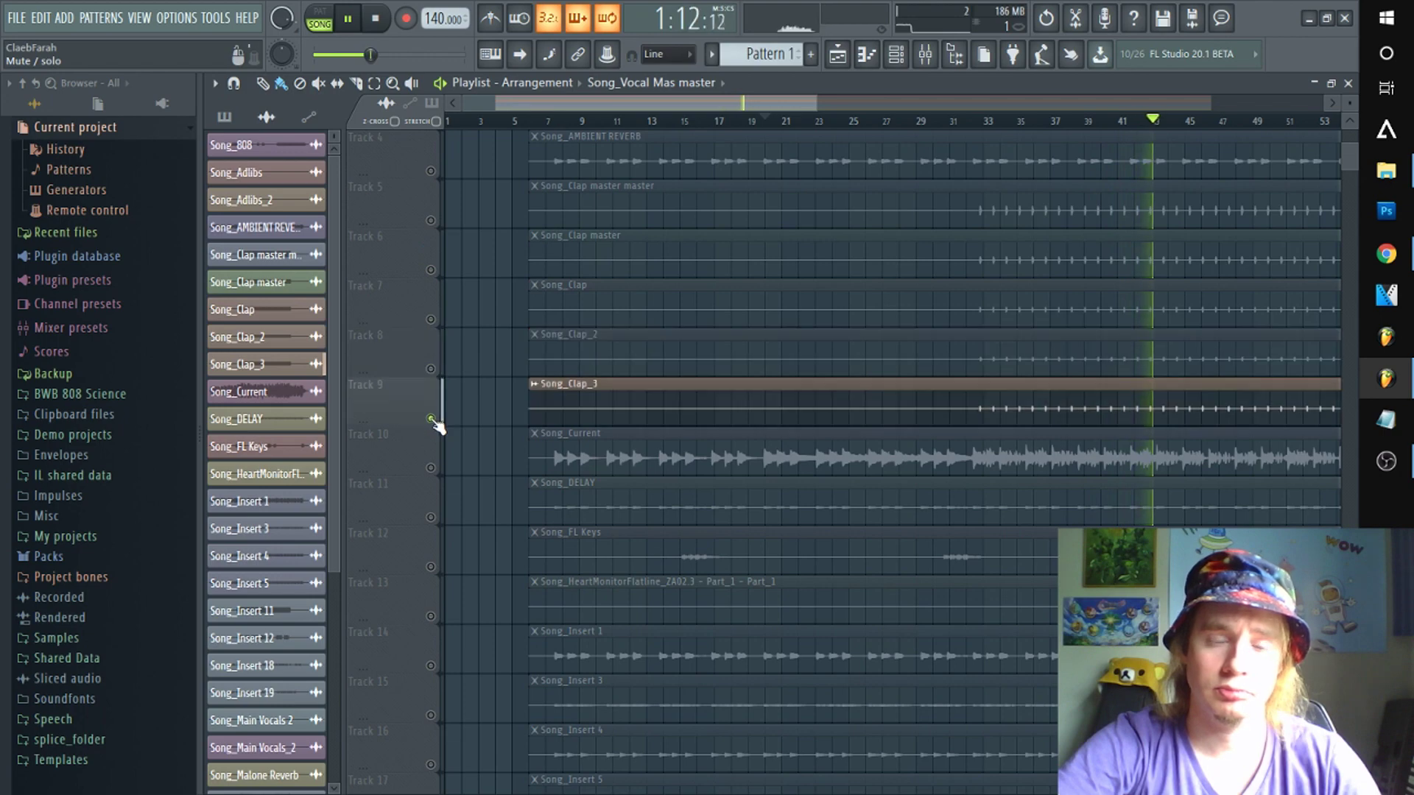
pyautogui.scroll(3, 413, 337)
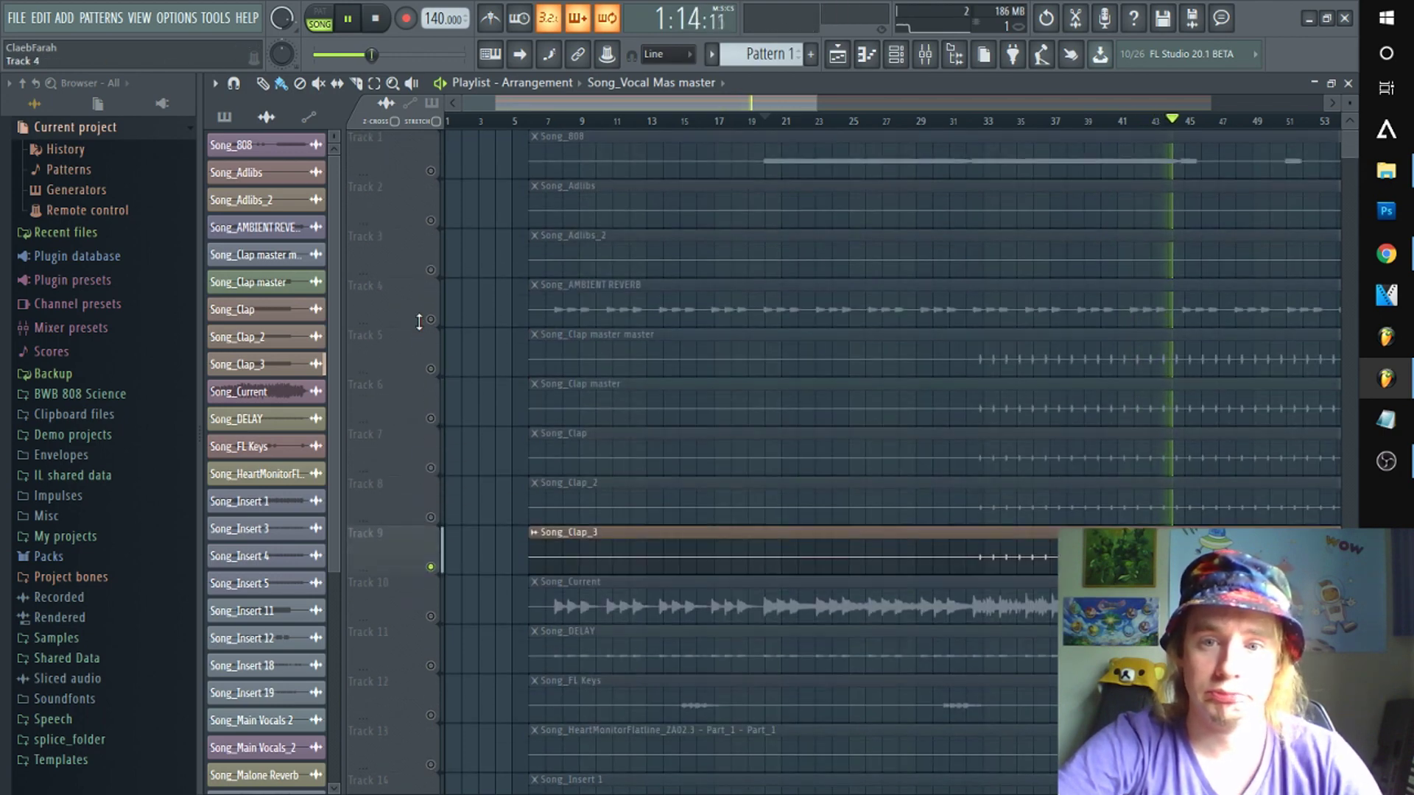
pyautogui.rightClick(432, 320)
pyautogui.scroll(-2, 813, 103)
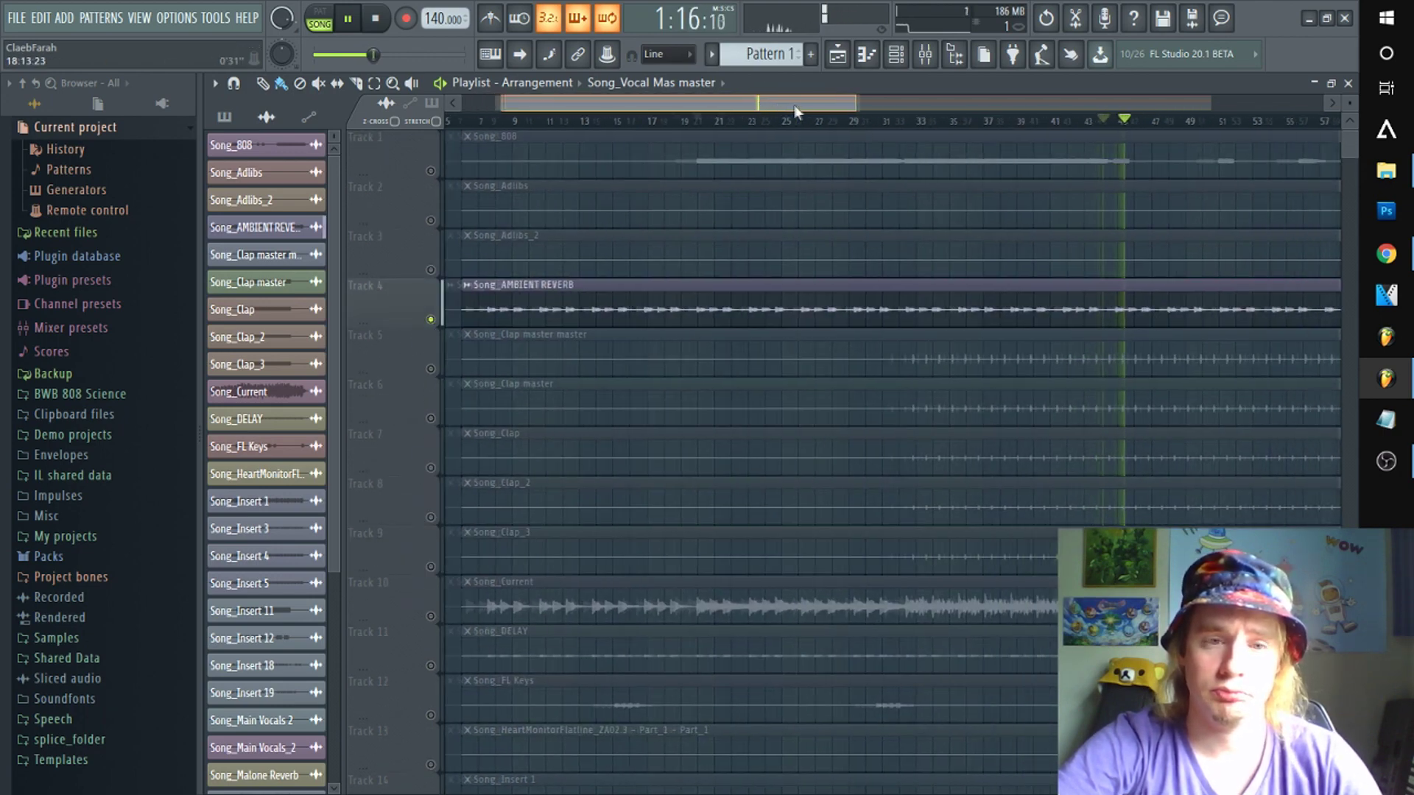
pyautogui.rightClick(431, 171)
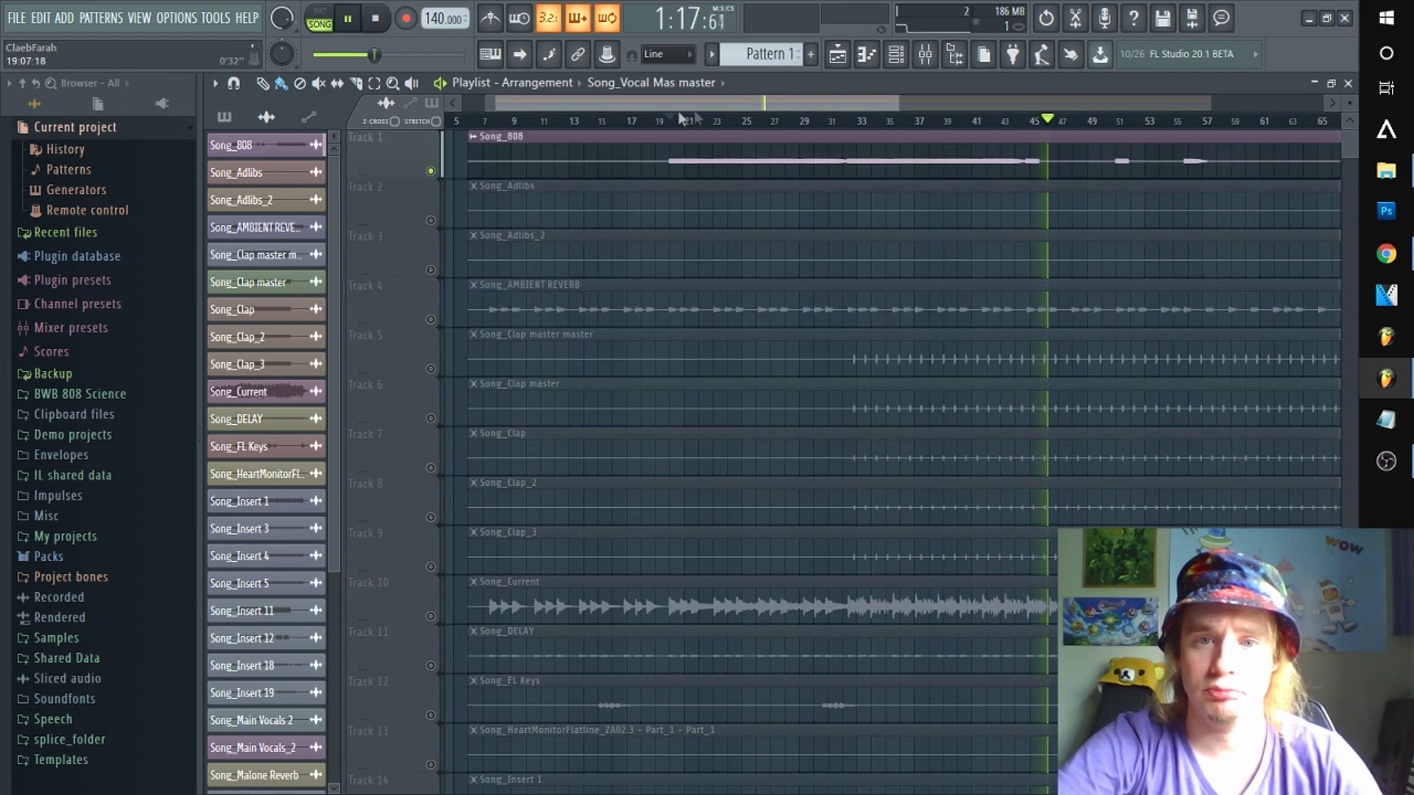
# - Jump back to bar 24, stop playback, and delete every dry stem clip from the playlist
pyautogui.click(732, 121)
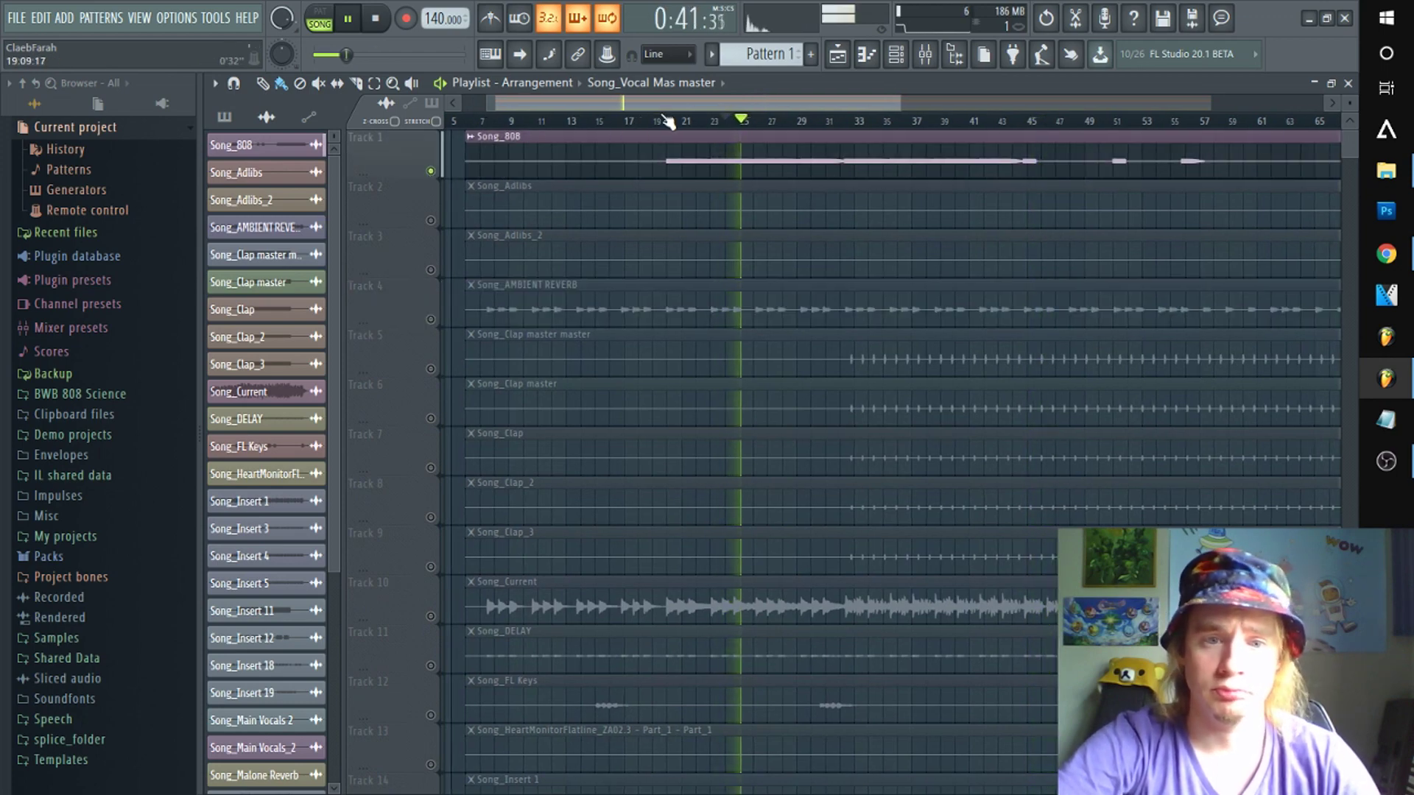
pyautogui.scroll(-5, 626, 280)
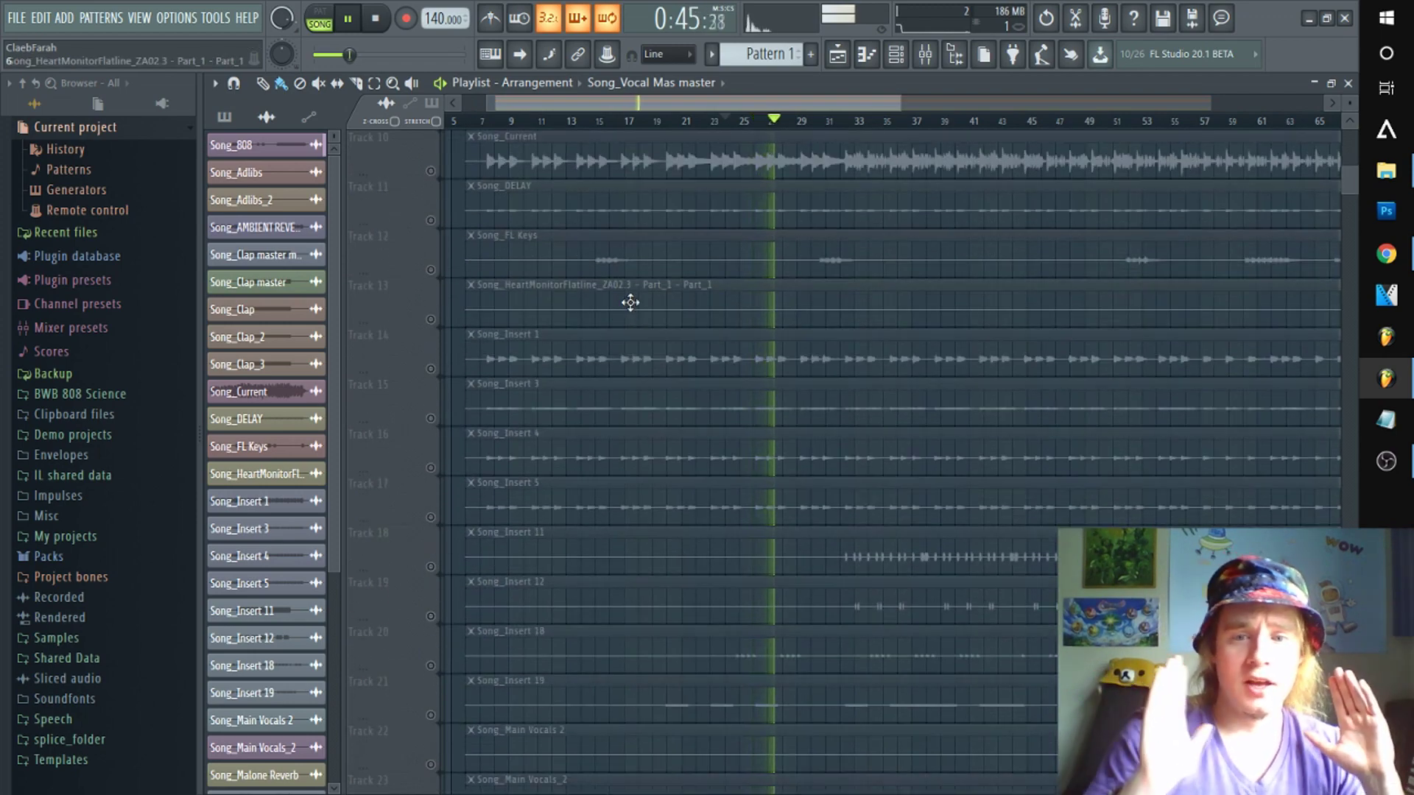
pyautogui.press('space')
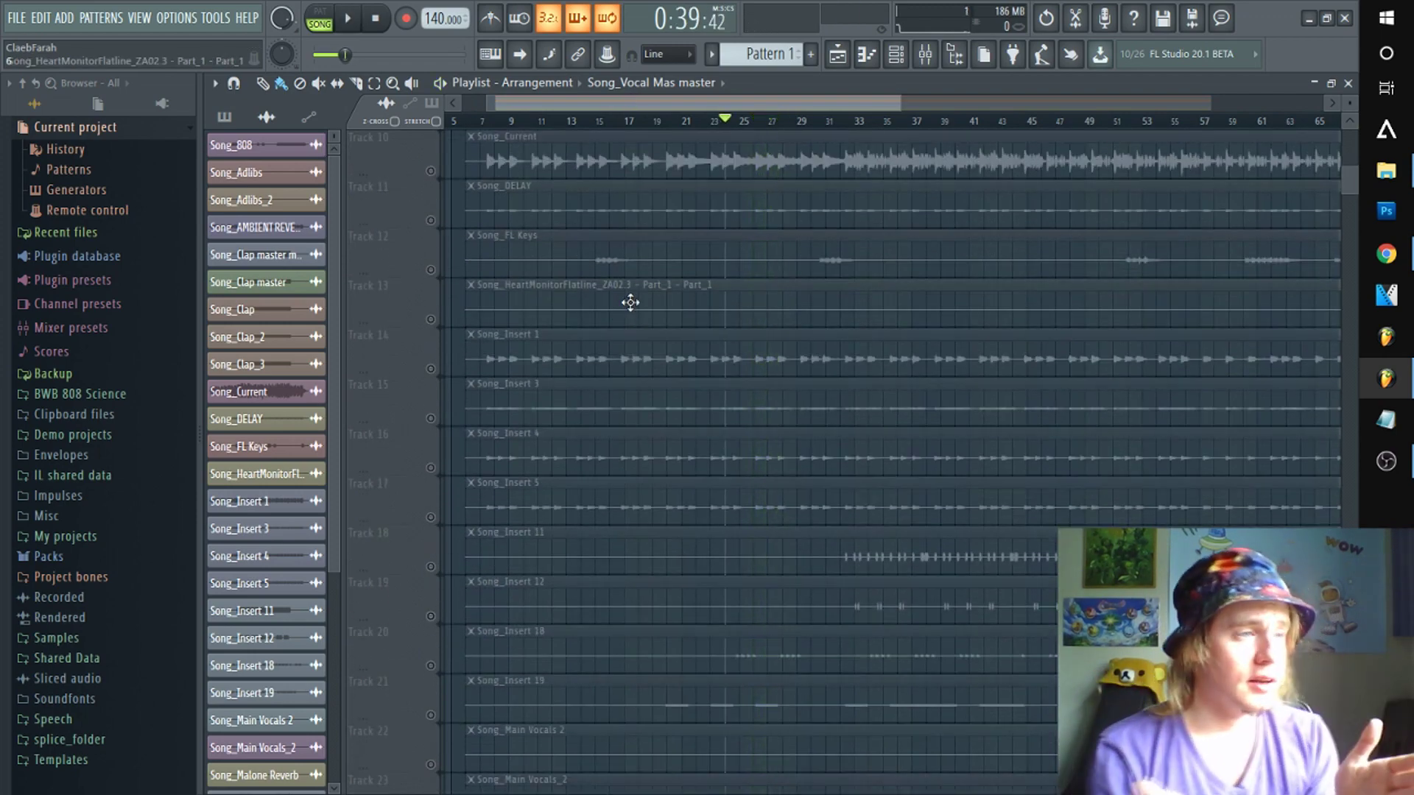
pyautogui.hotkey('ctrl', 'a')
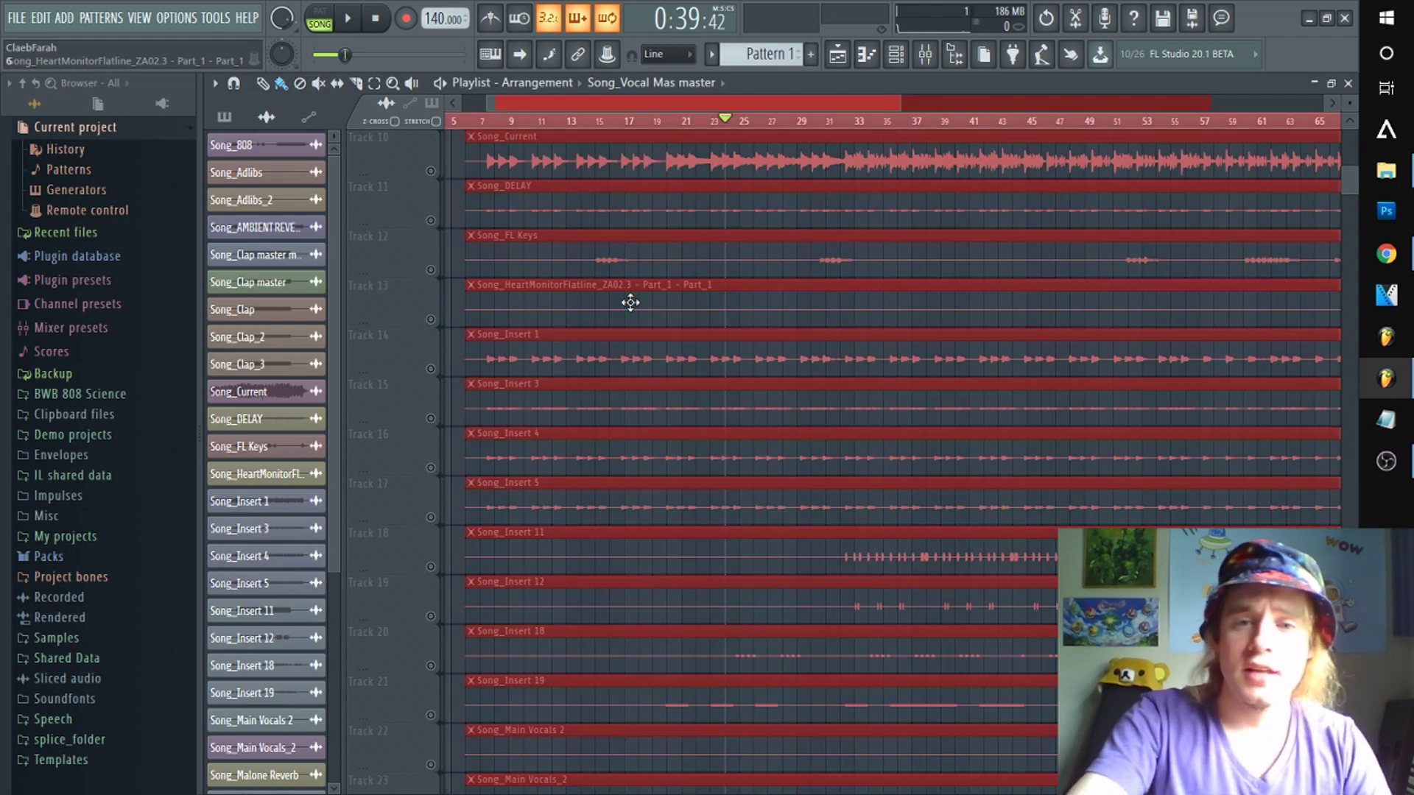
pyautogui.press('Delete')
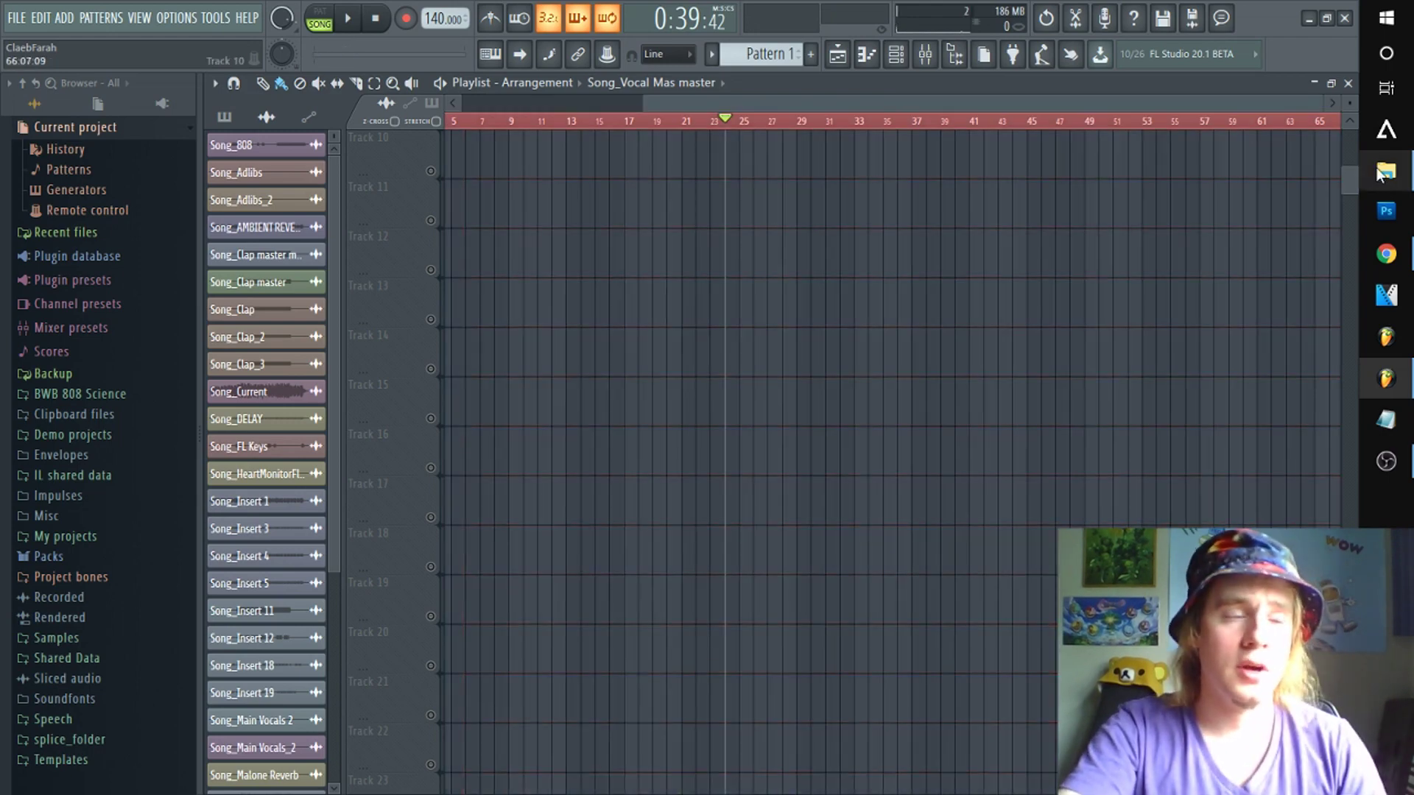
# - Go from Dry Stems to Subscribe > Wet Stems and drop all 32 wet stems into the playlist
pyautogui.click(1386, 173)
pyautogui.click(569, 366)
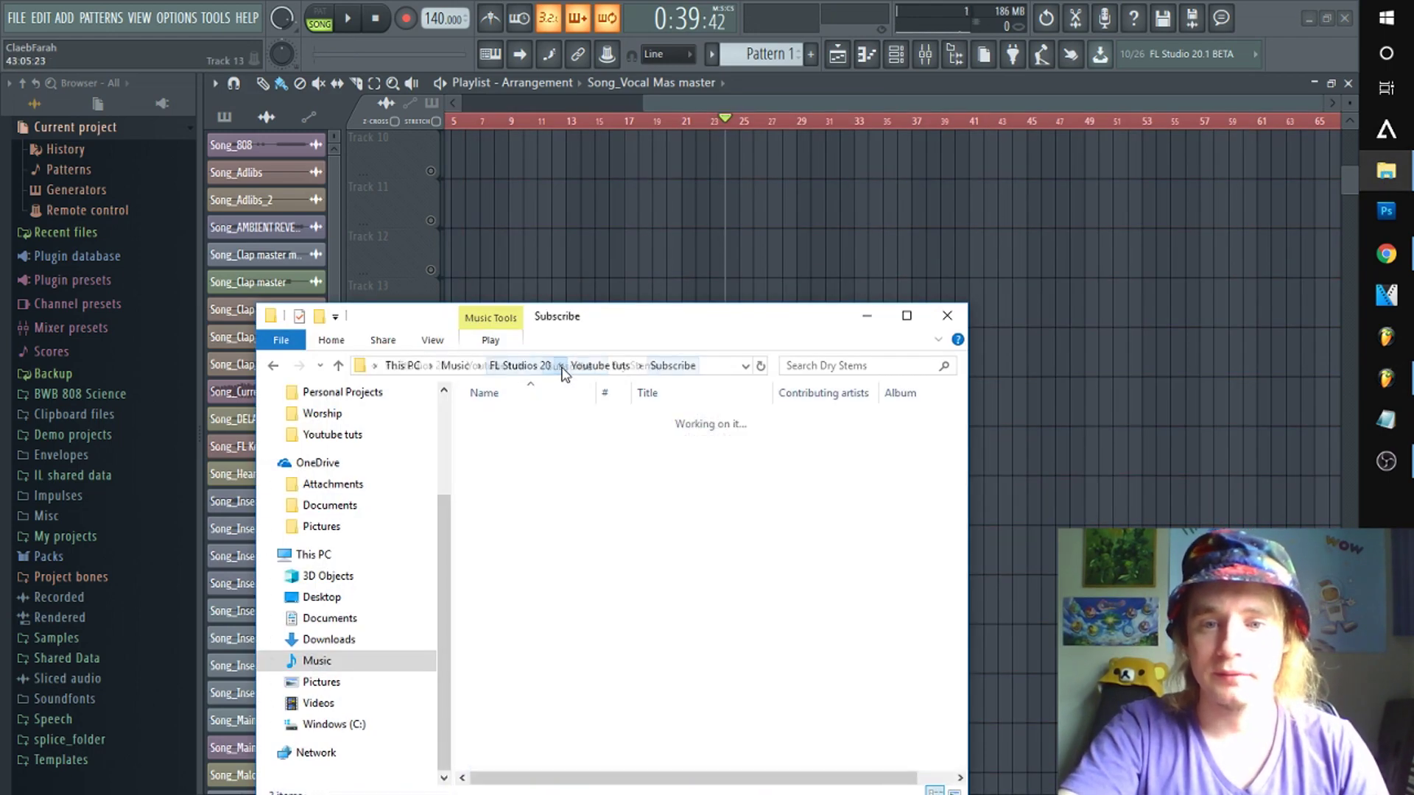
pyautogui.click(587, 365)
pyautogui.click(513, 436)
pyautogui.doubleClick(513, 437)
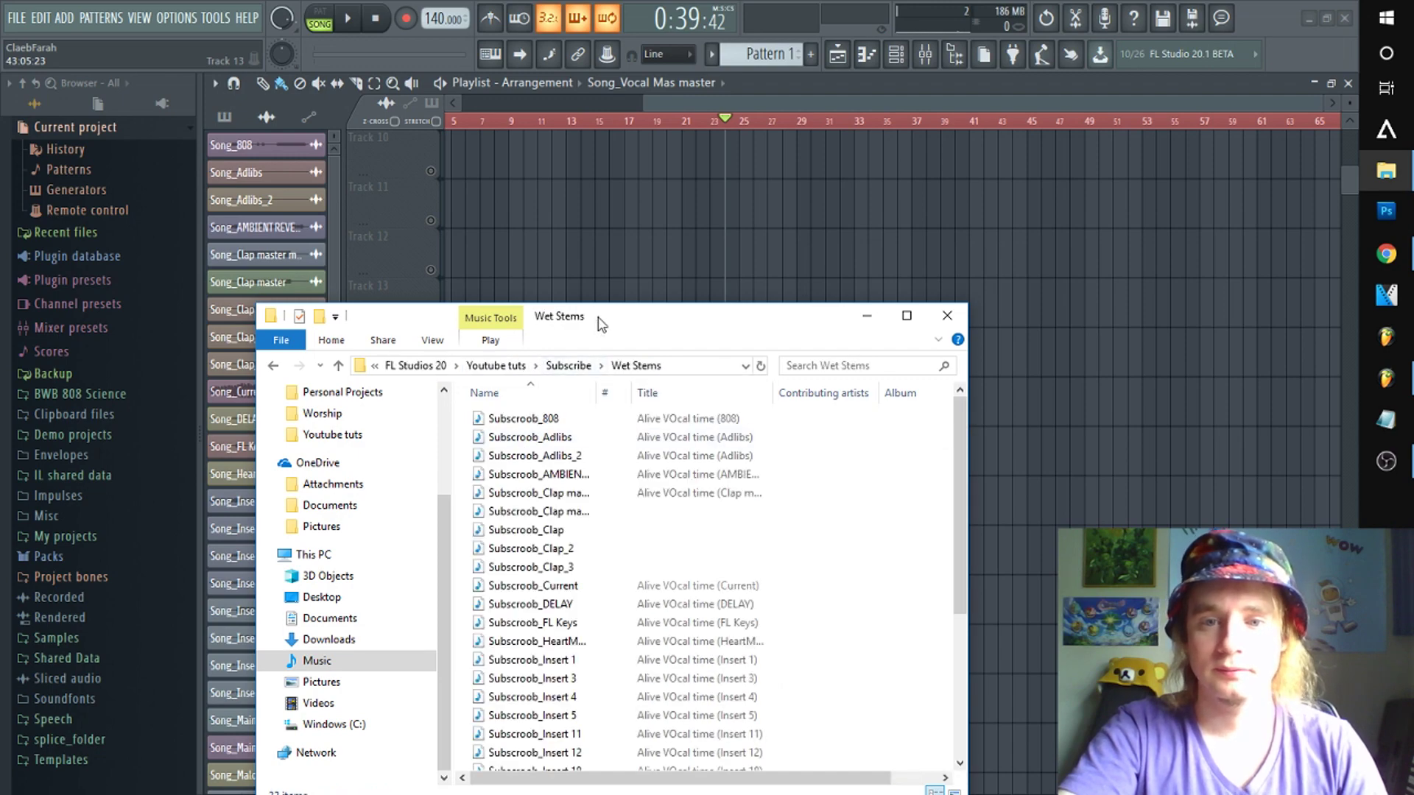
pyautogui.moveTo(601, 319); pyautogui.dragTo(854, 272)
pyautogui.click(781, 410)
pyautogui.hotkey('ctrl', 'a')
pyautogui.moveTo(784, 373); pyautogui.dragTo(627, 171)
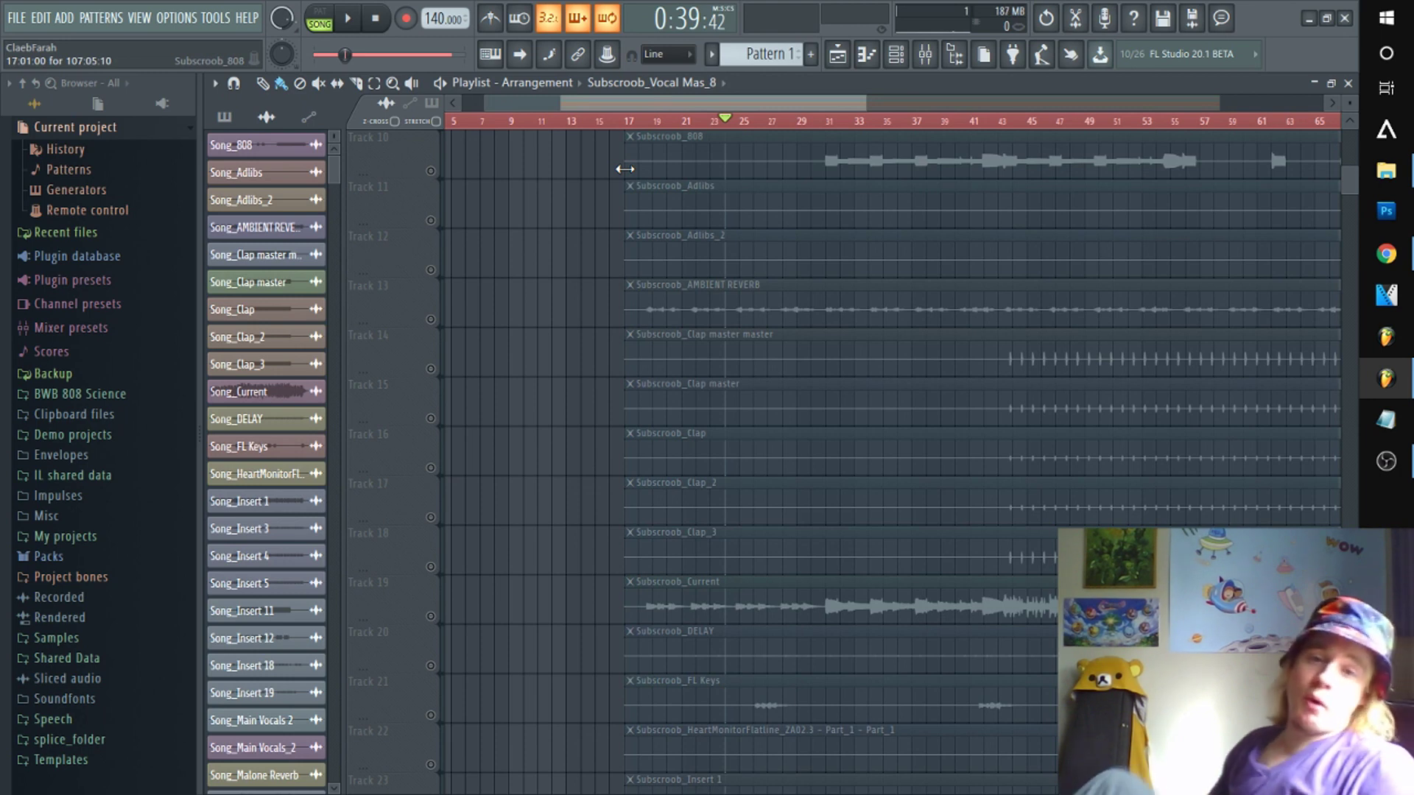
# - Solo Subscroob_808, then AMBIENT REVERB, then Current, jumping ahead to bar 43 before stopping
pyautogui.click(432, 172)
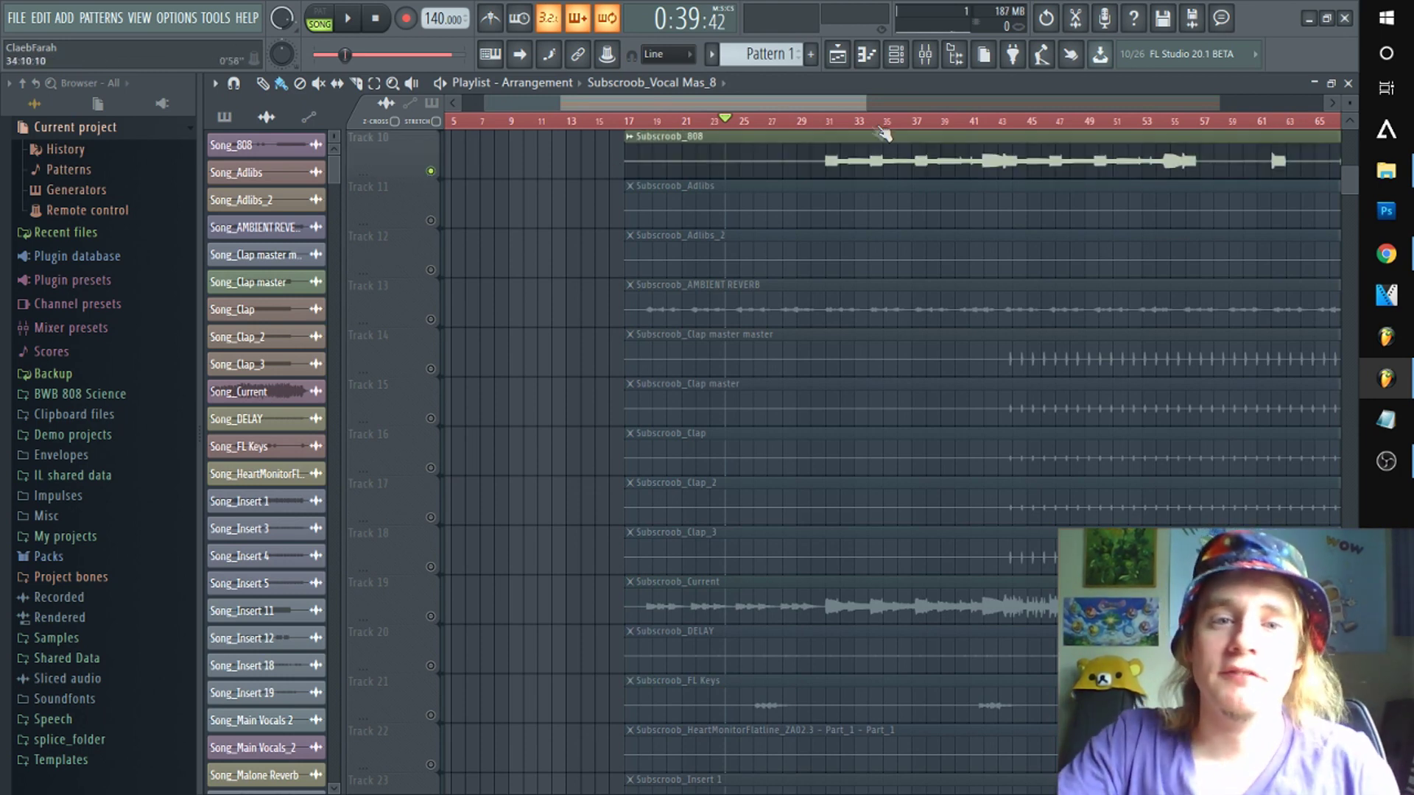
pyautogui.scroll(6, 448, 196)
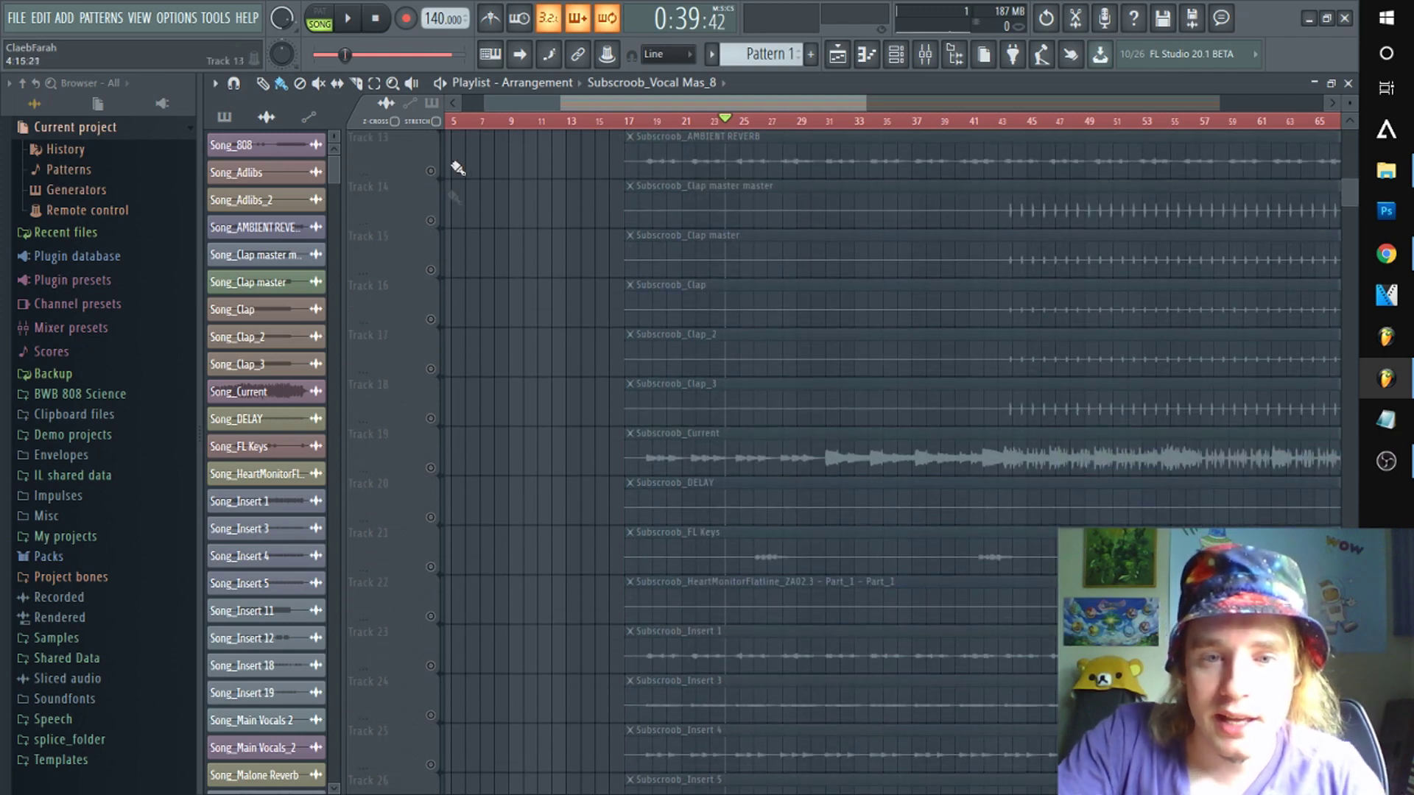
pyautogui.moveTo(840, 122); pyautogui.dragTo(824, 169)
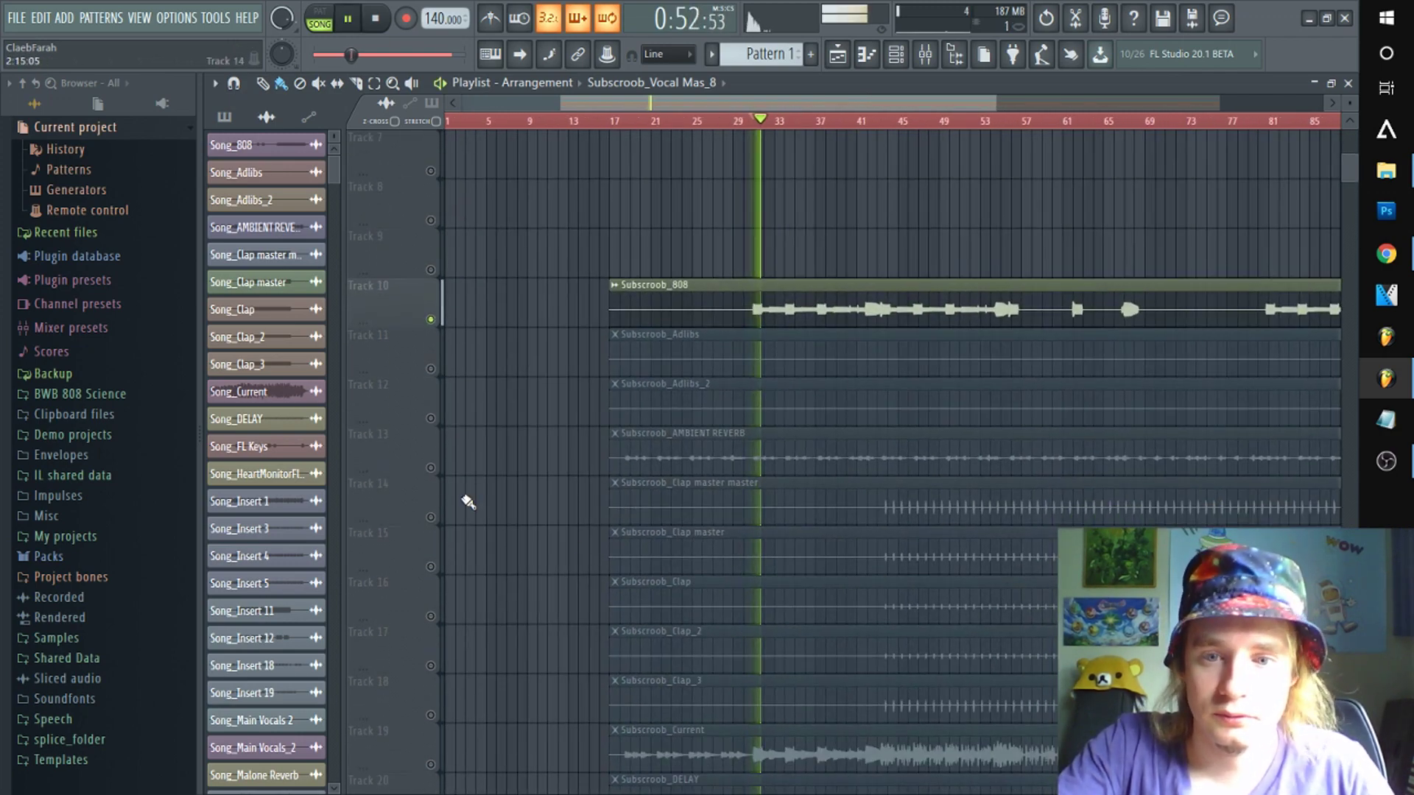
pyautogui.click(431, 468)
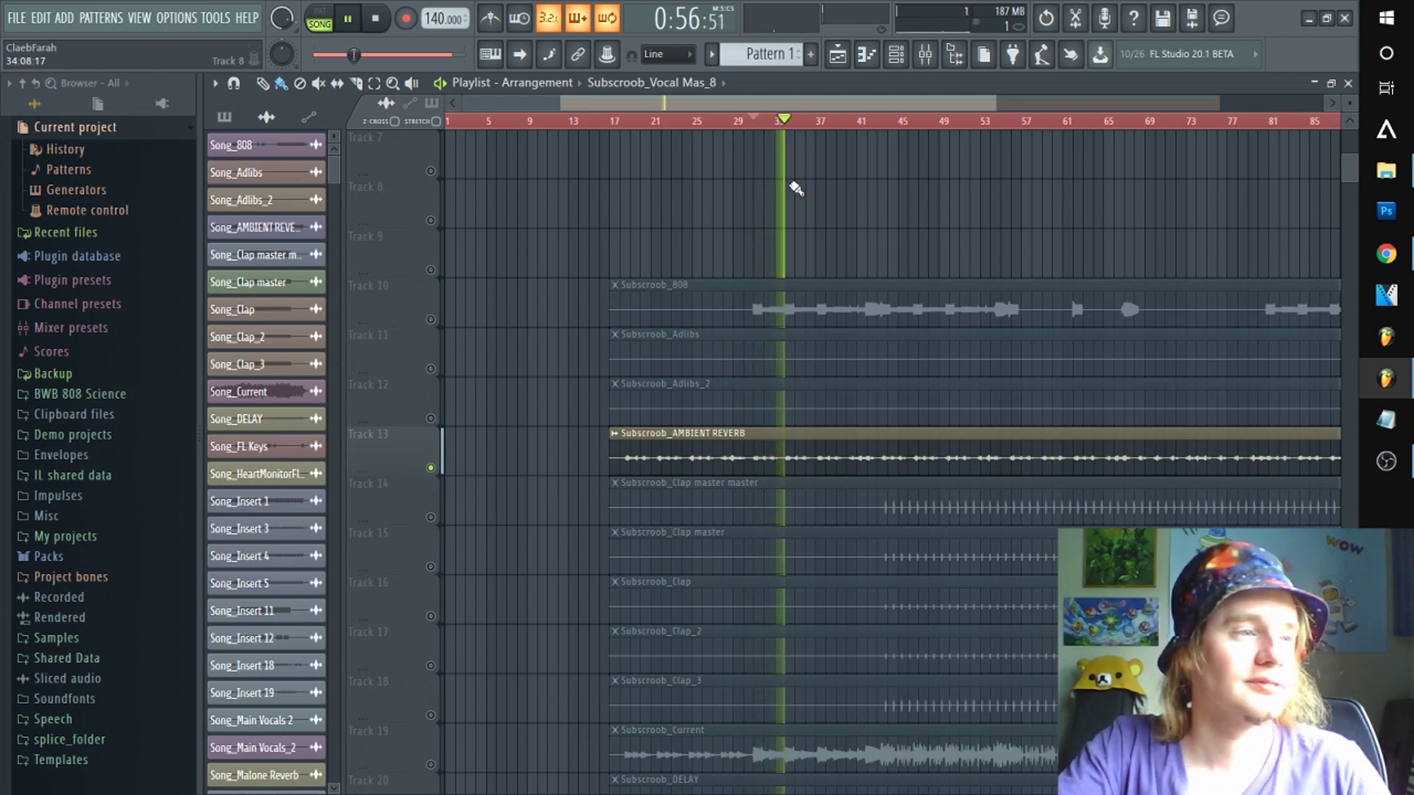
pyautogui.scroll(-3, 776, 213)
pyautogui.scroll(-2, 776, 212)
pyautogui.click(431, 568)
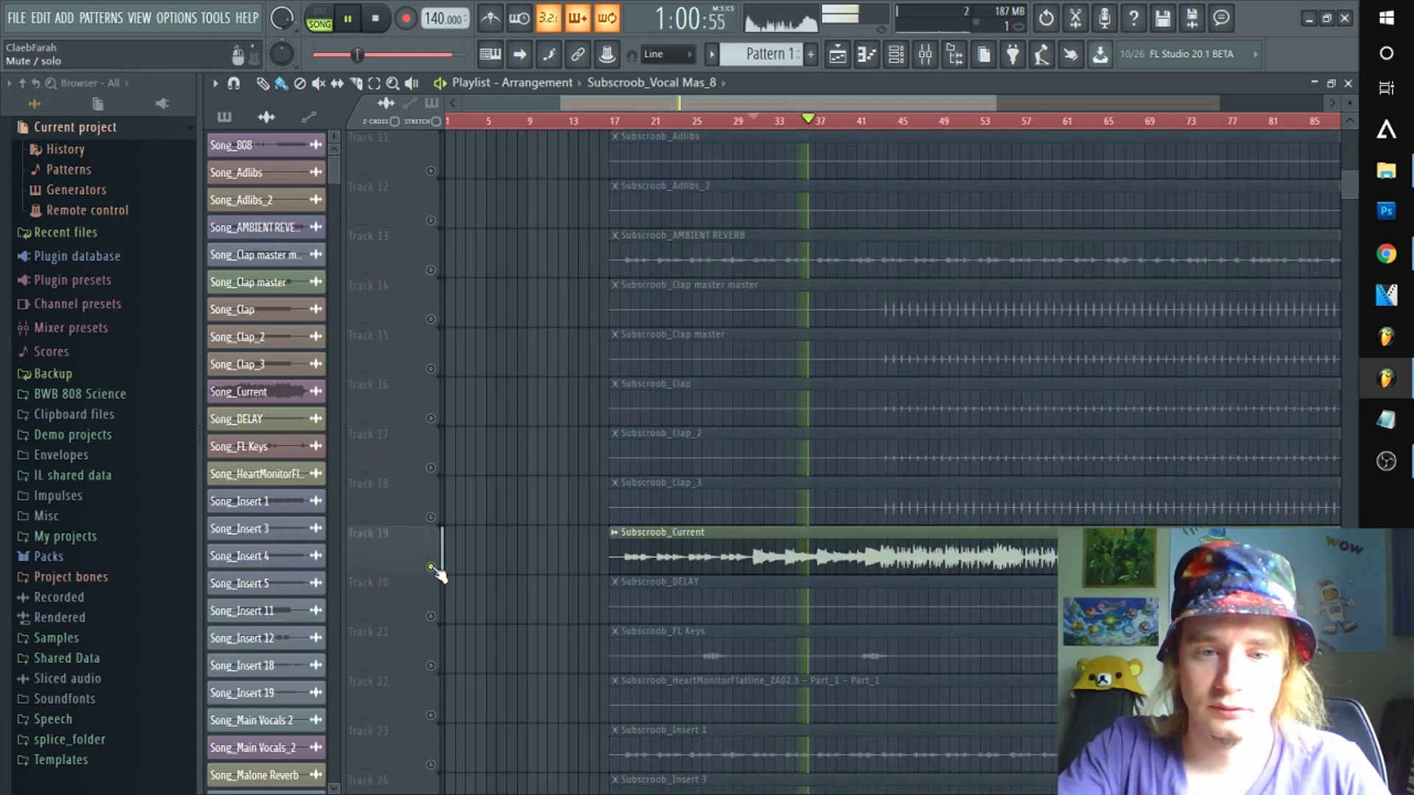
pyautogui.scroll(-4, 439, 574)
pyautogui.click(879, 125)
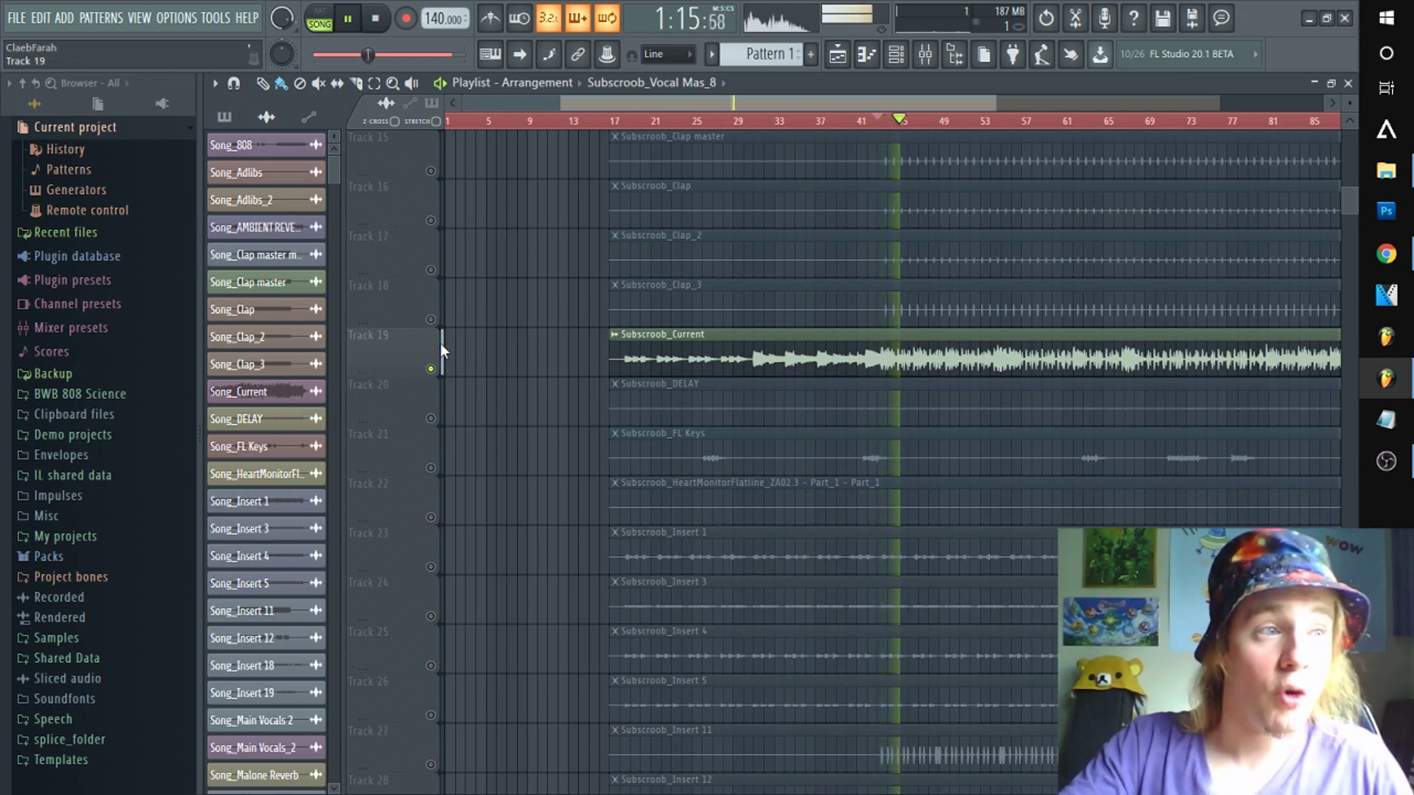
pyautogui.press('space')
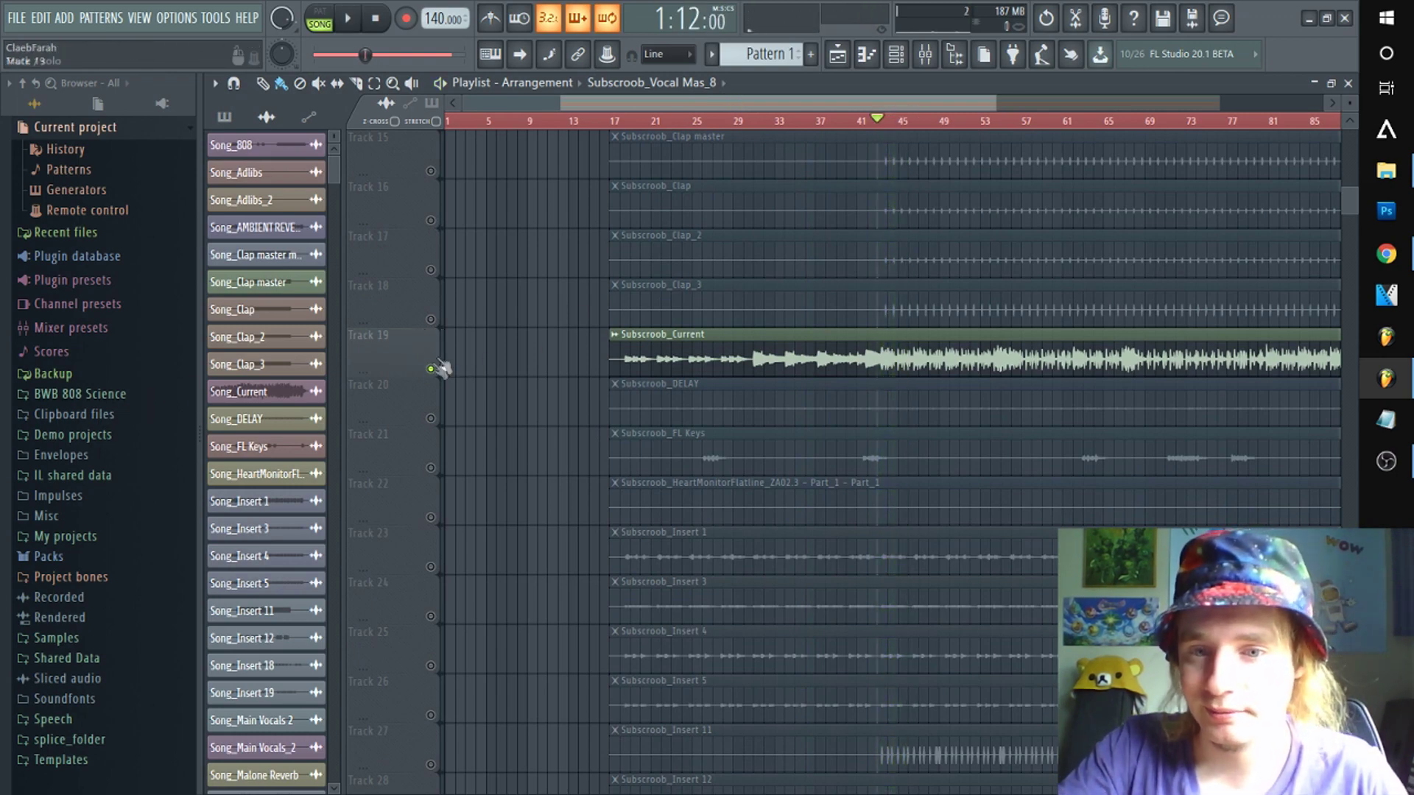
# - Solo Insert 11, play from bar 45, add Insert 12, 18, 19 and 5, then stop
pyautogui.scroll(-3, 433, 369)
pyautogui.click(437, 310)
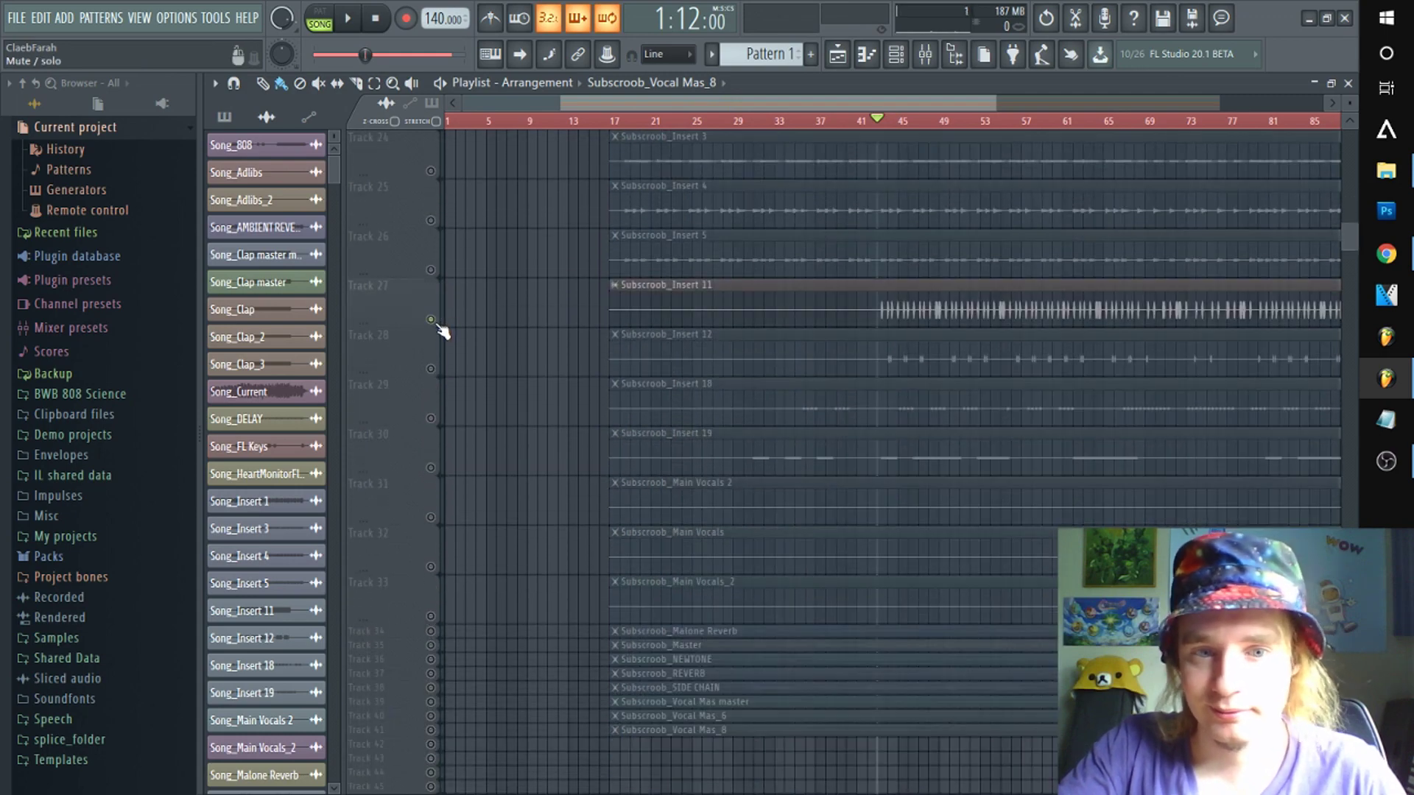
pyautogui.click(911, 123)
pyautogui.press('space')
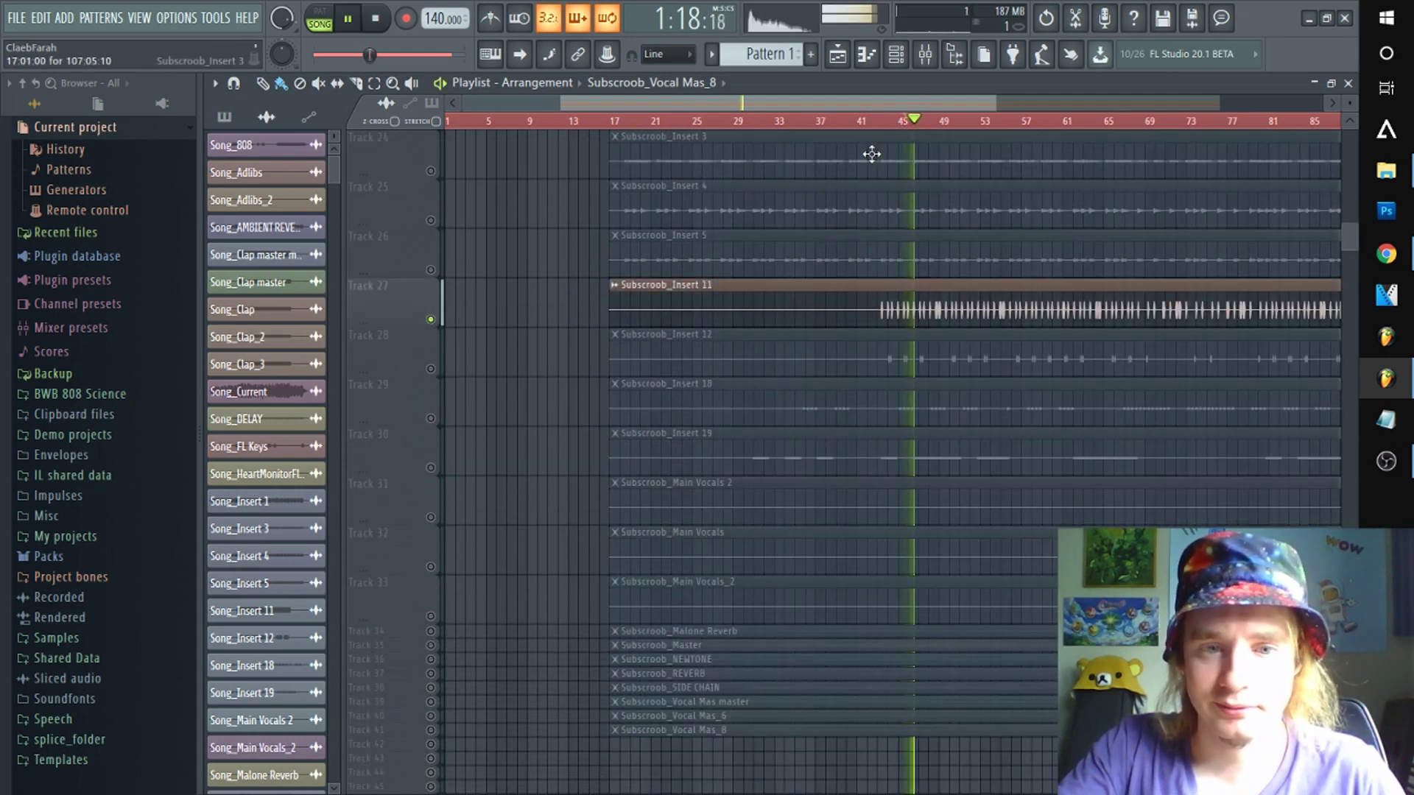
pyautogui.scroll(-2, 811, 215)
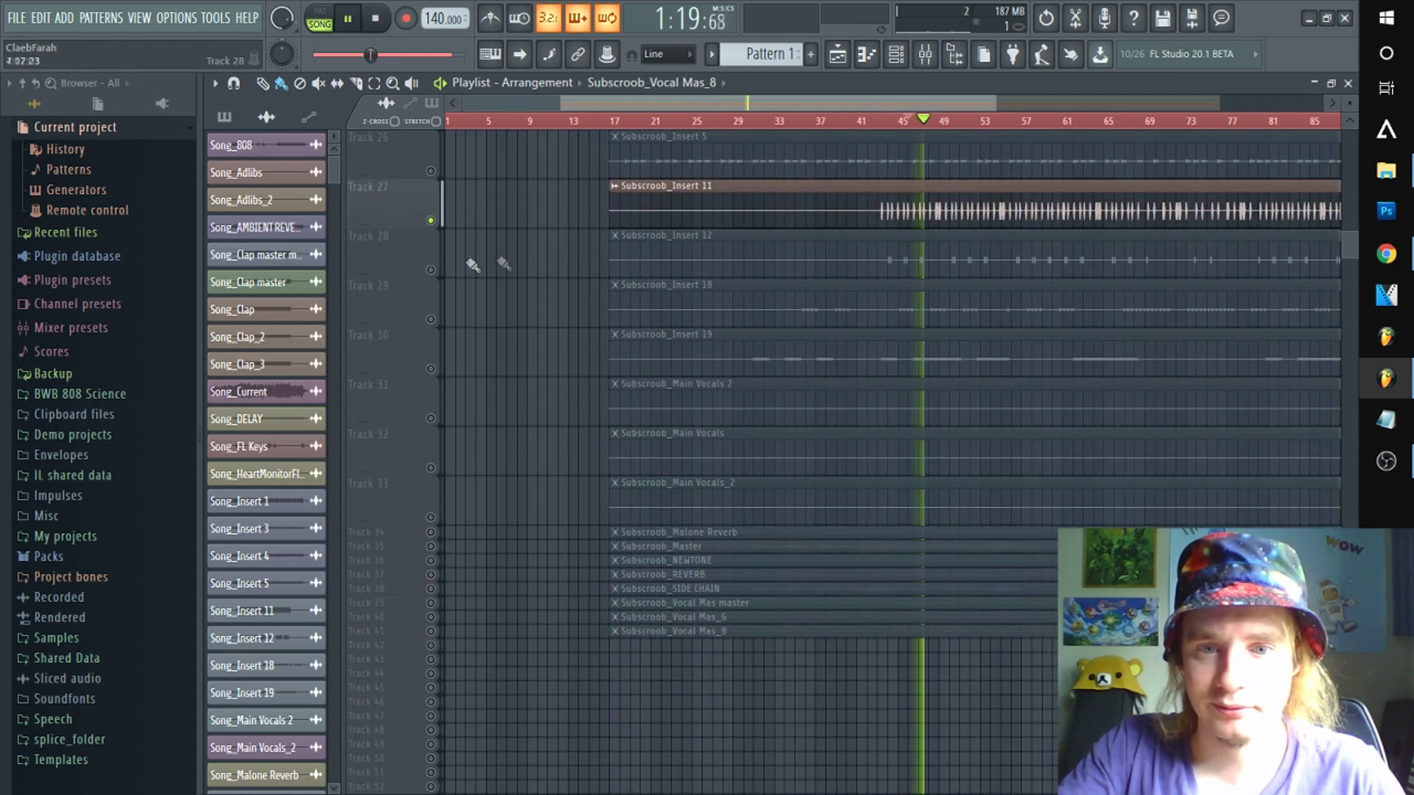
pyautogui.click(431, 270)
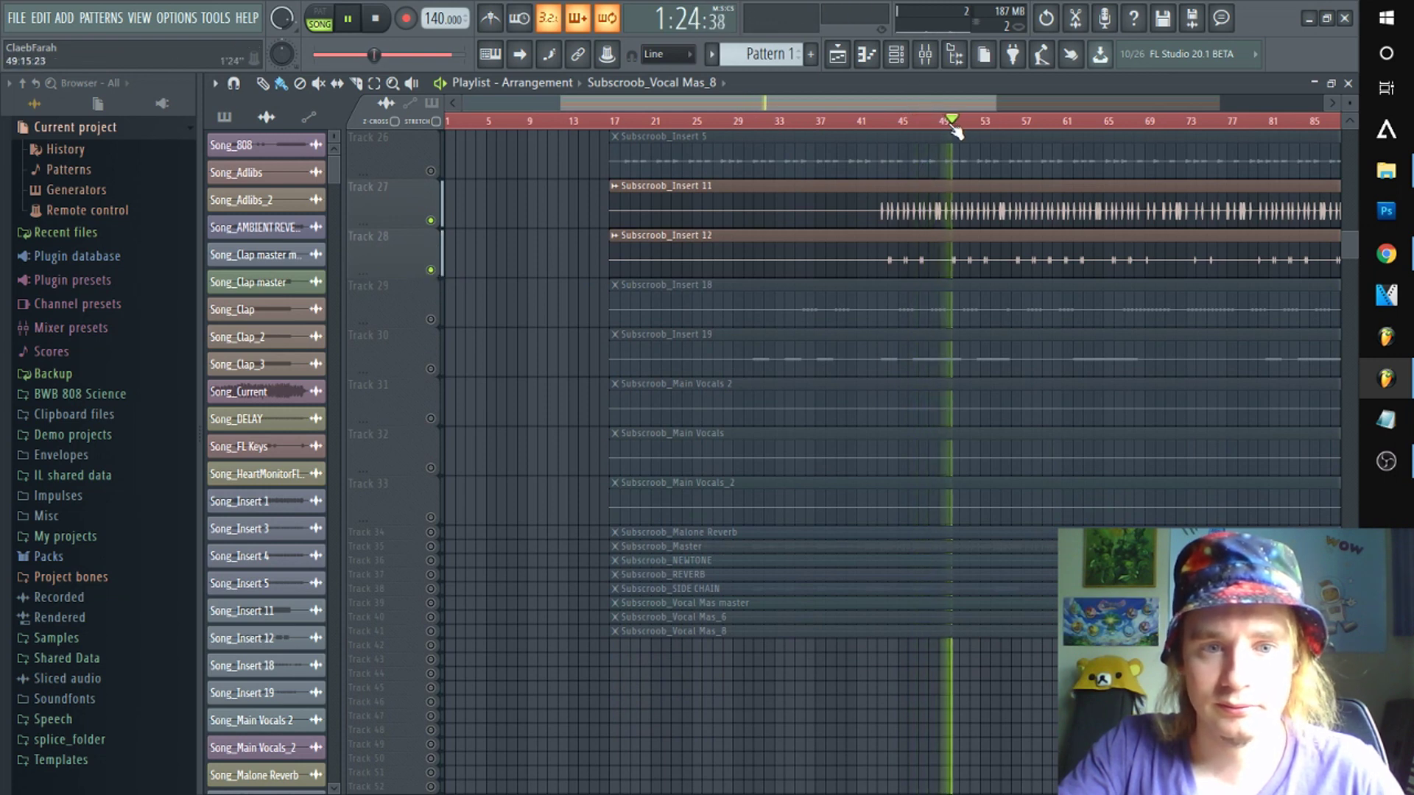
pyautogui.click(431, 318)
pyautogui.click(431, 369)
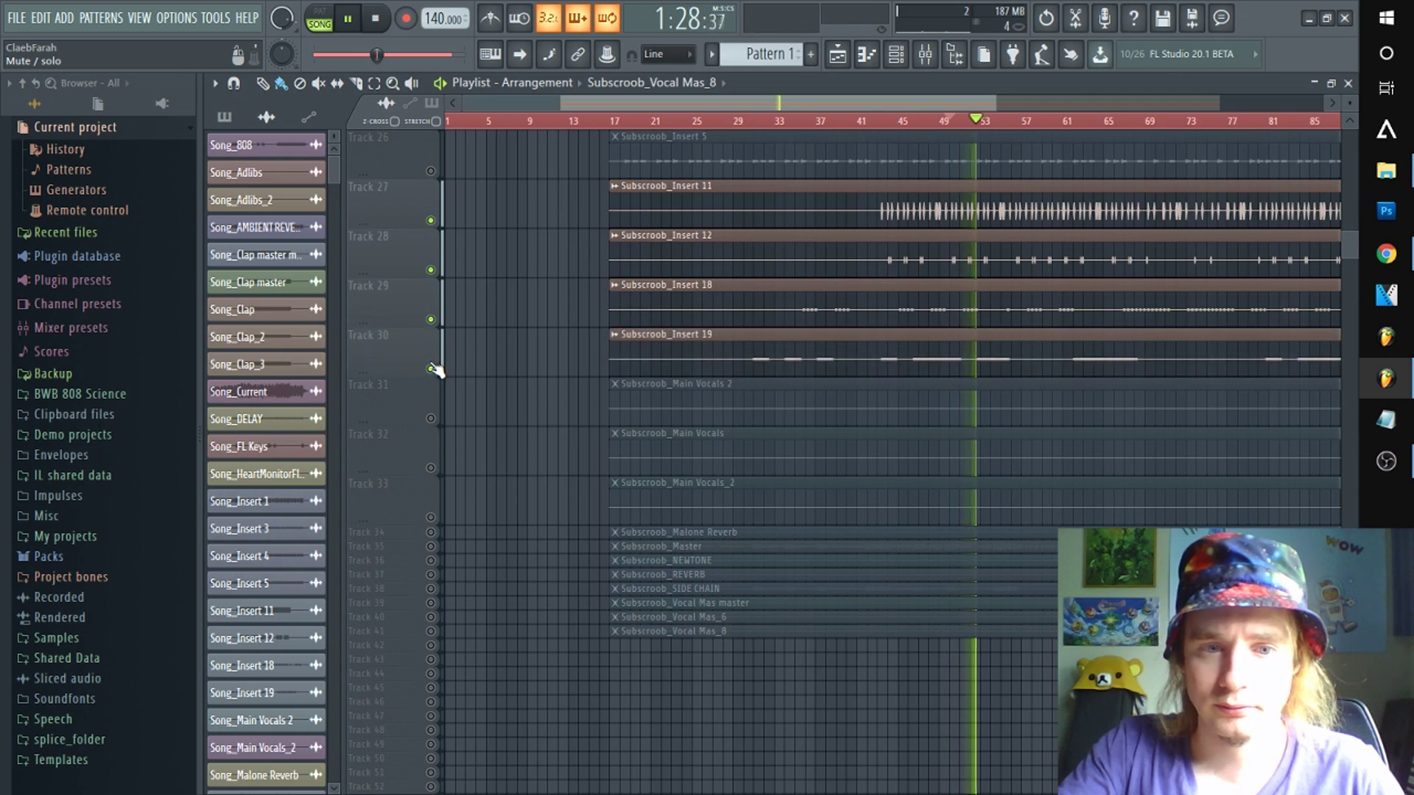
pyautogui.scroll(2, 438, 370)
pyautogui.scroll(1, 438, 370)
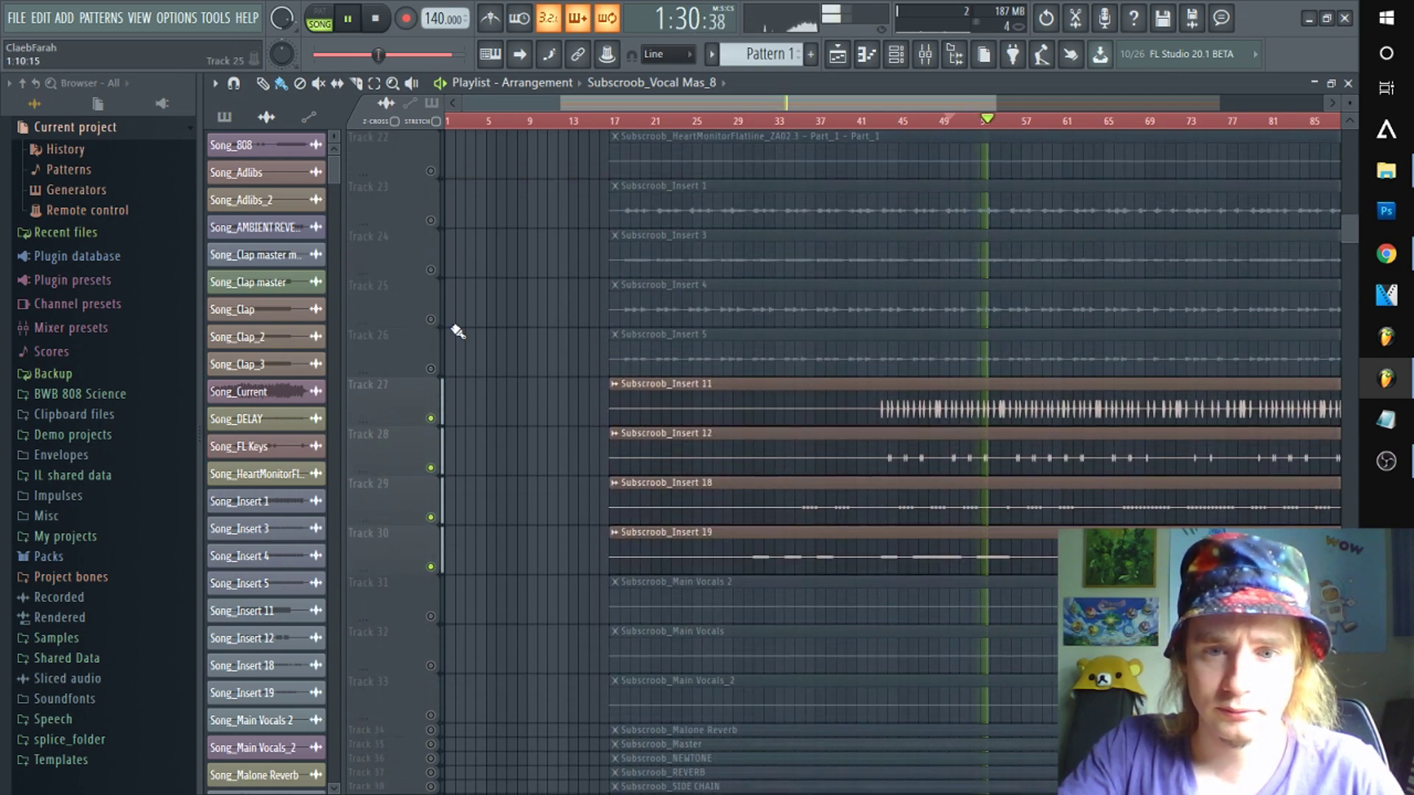
pyautogui.click(434, 369)
pyautogui.press('space')
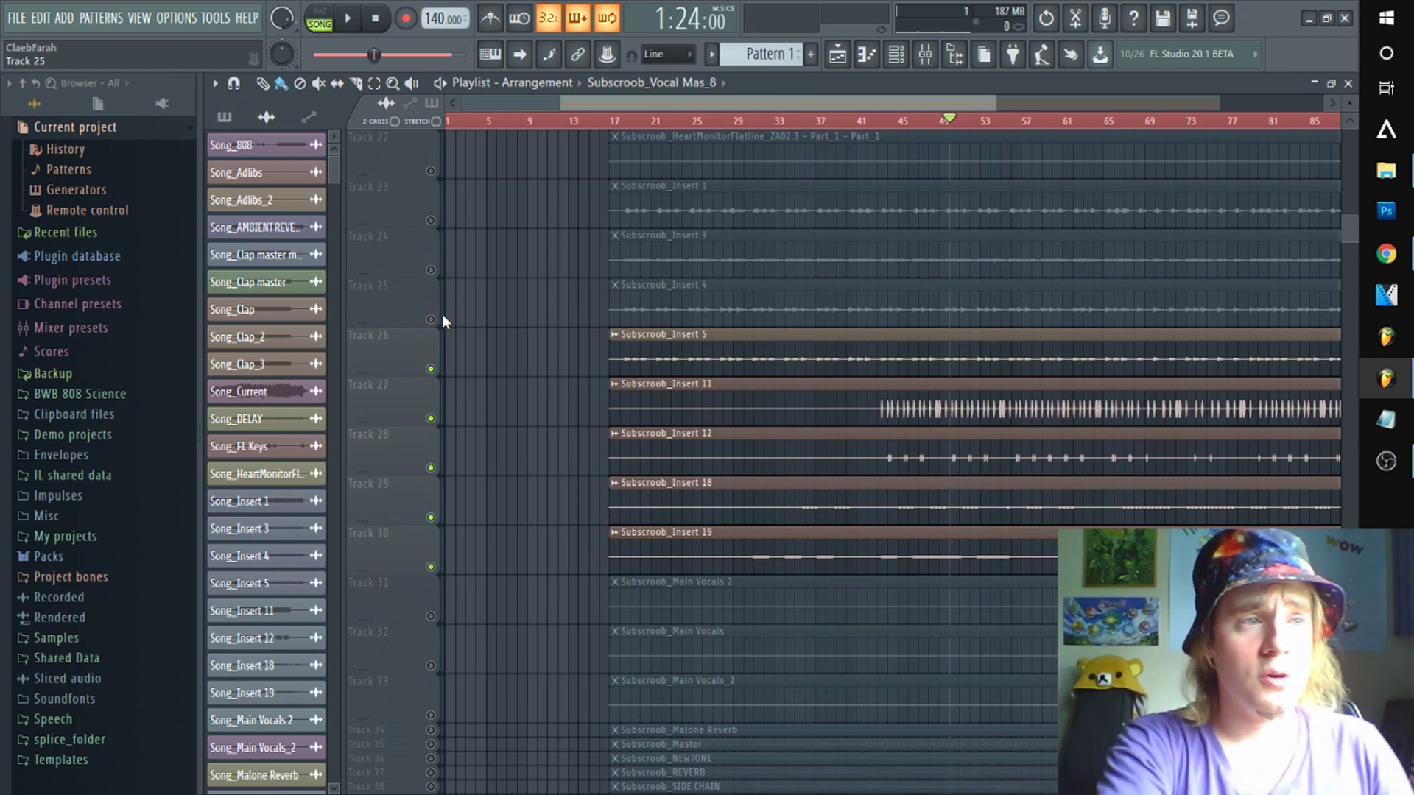
pyautogui.scroll(-4, 707, 538)
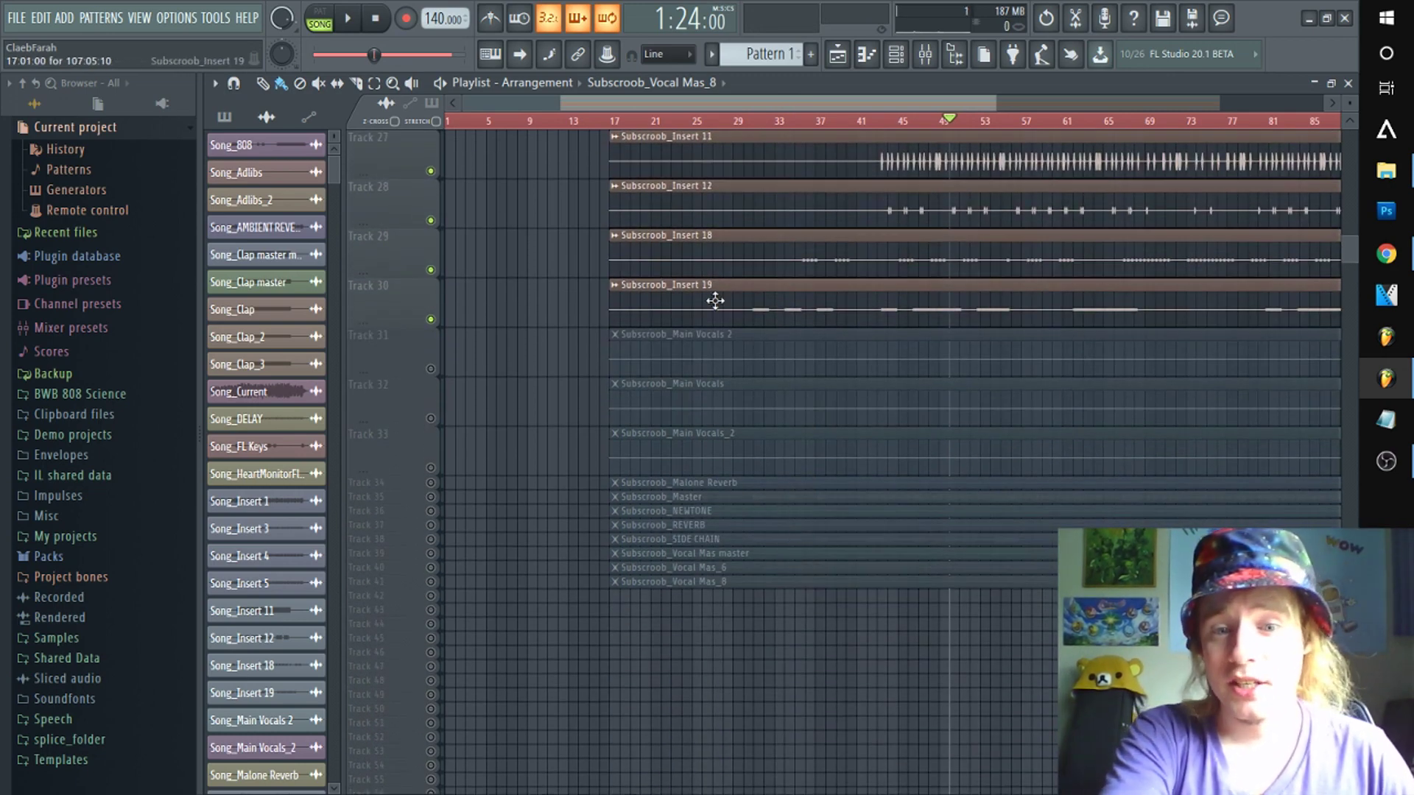
pyautogui.scroll(14, 715, 300)
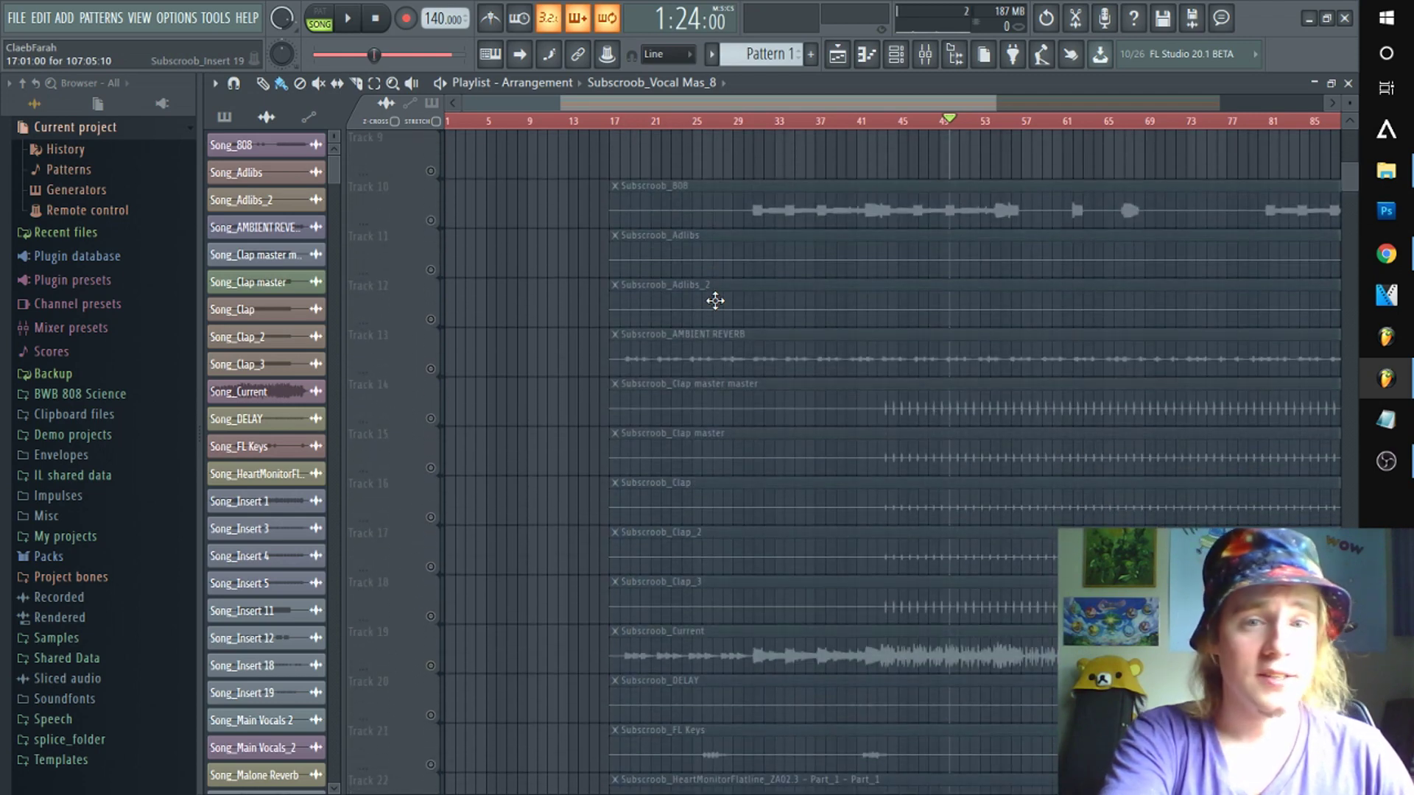
pyautogui.moveTo(708, 100); pyautogui.dragTo(837, 99)
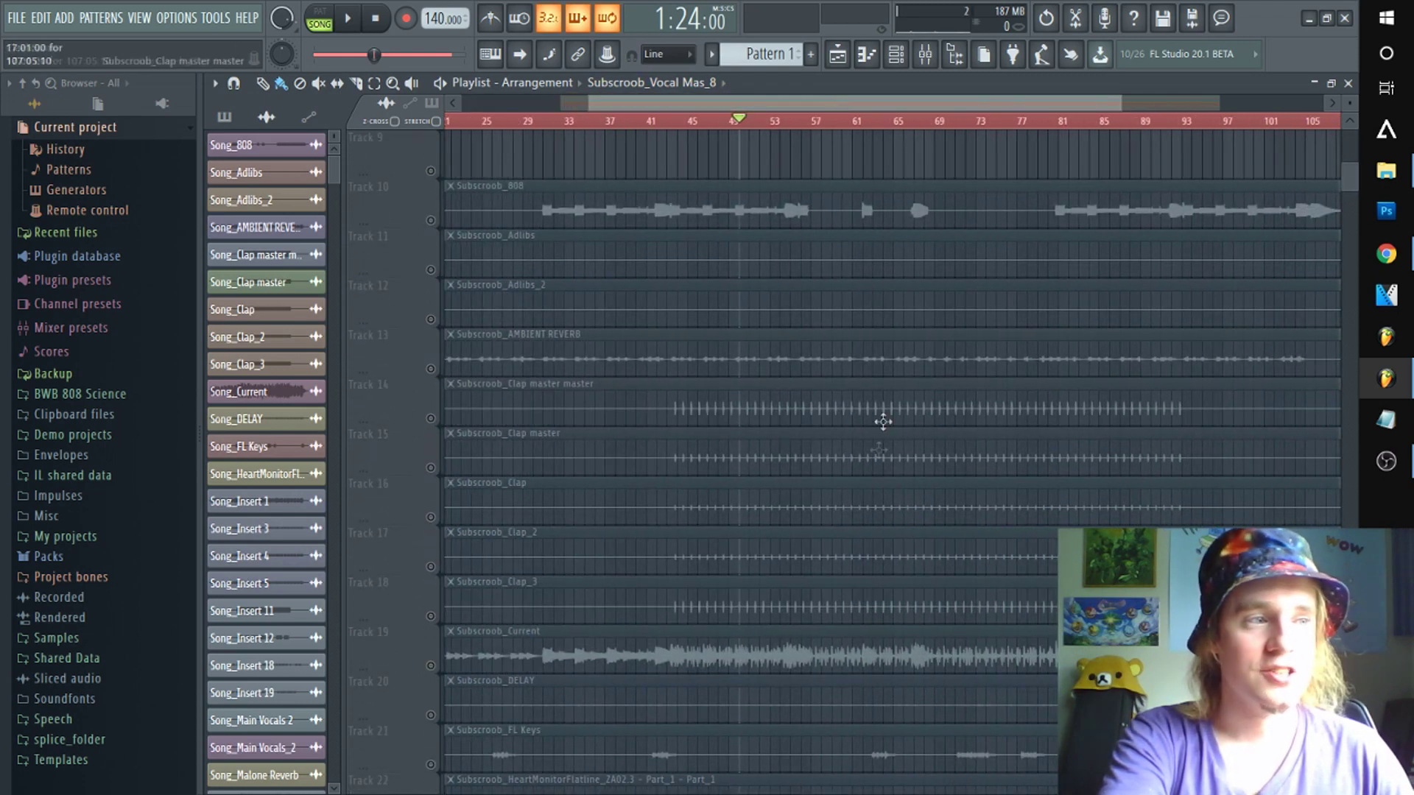